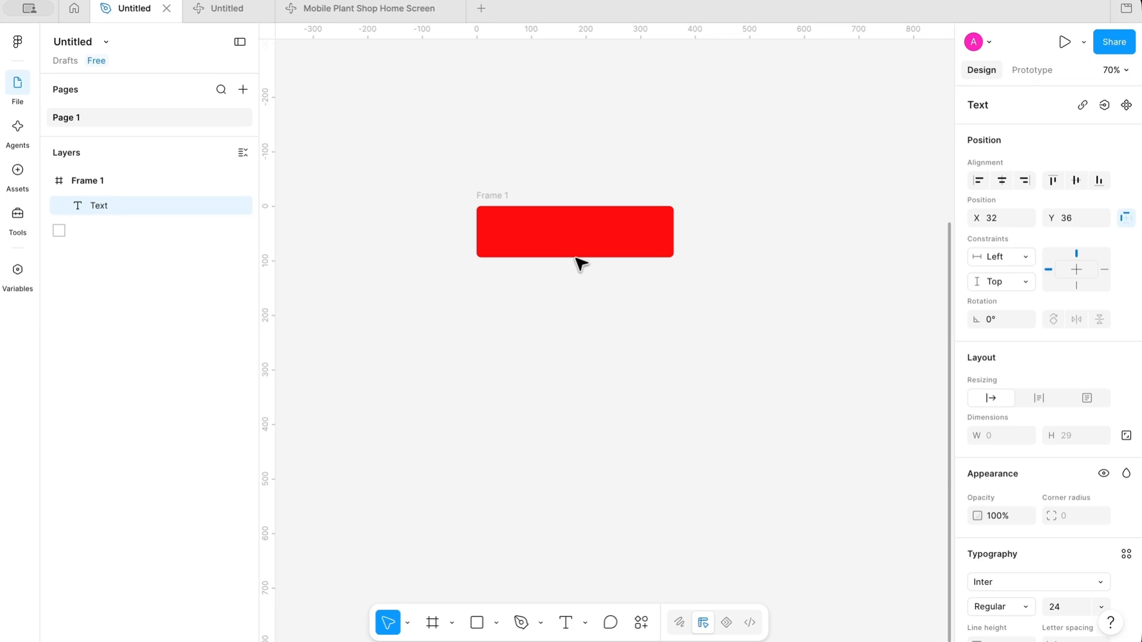
- Enter the text "Click to sign up for our newsletter" in the text layer inside the red frame
{"action": "type", "text": "Click to sign "}
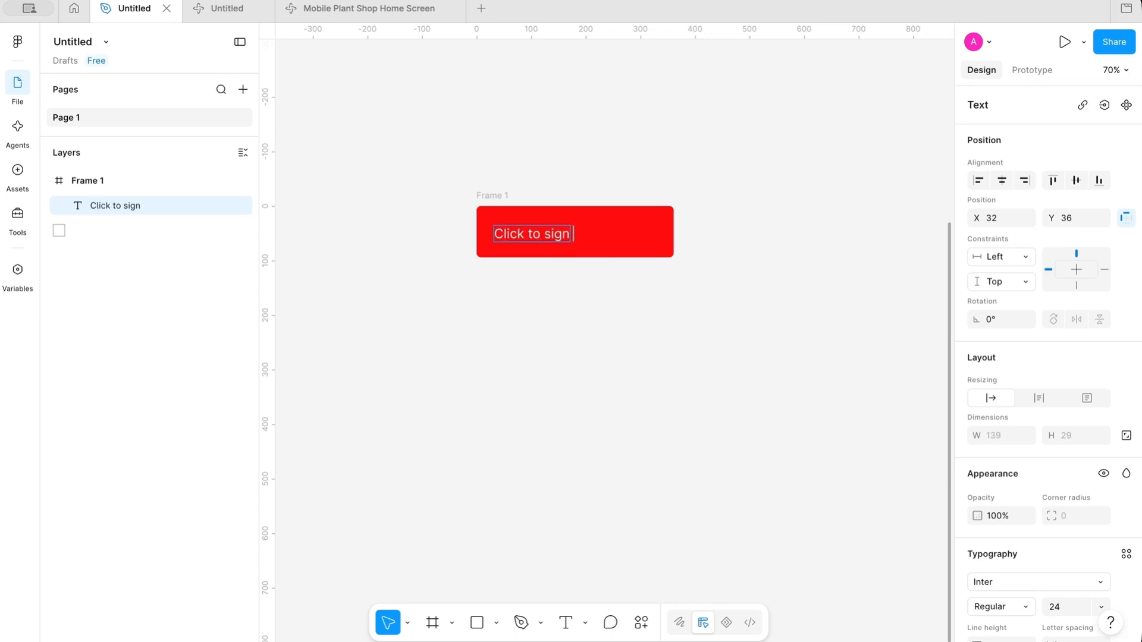
{"action": "type", "text": "up for"}
{"action": "type", "text": " our "}
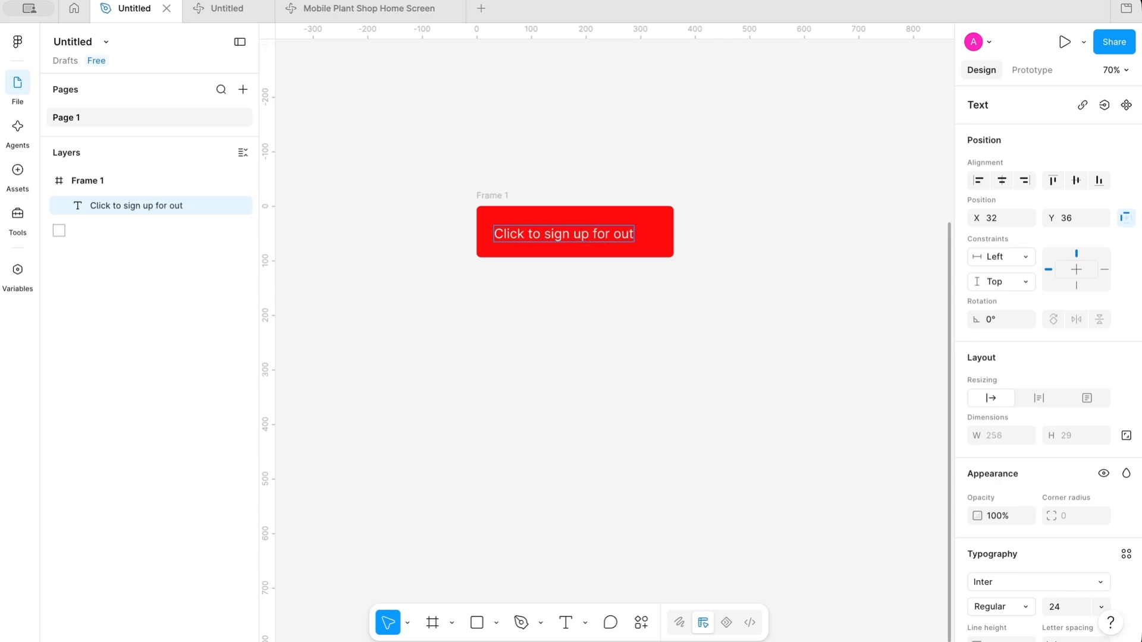
{"action": "type", "text": "newsle"}
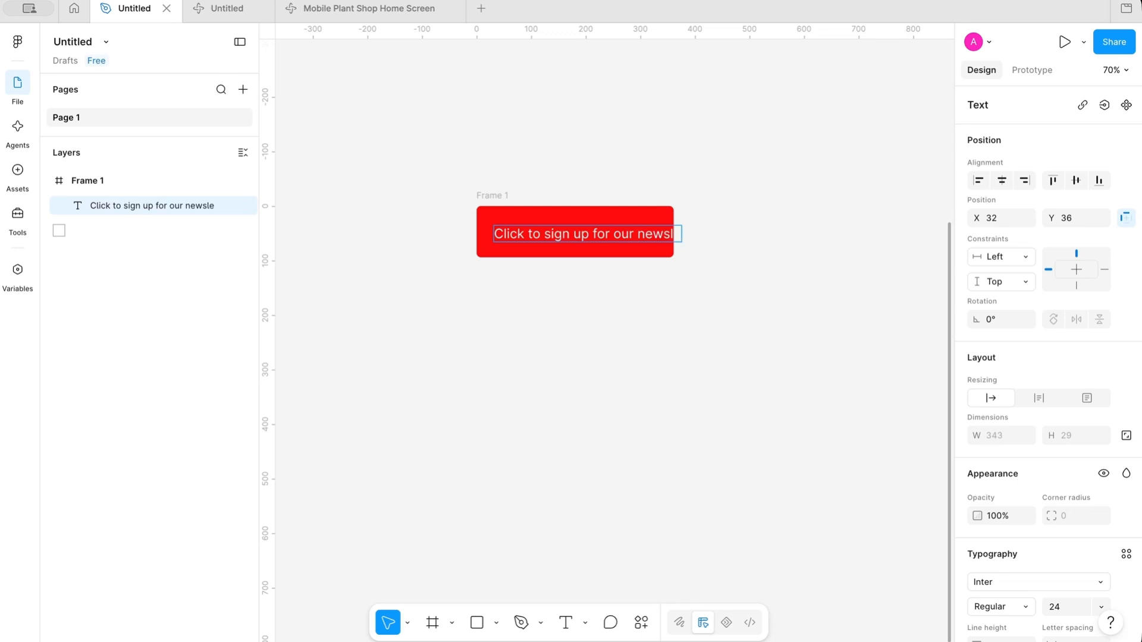
{"action": "type", "text": "tter"}
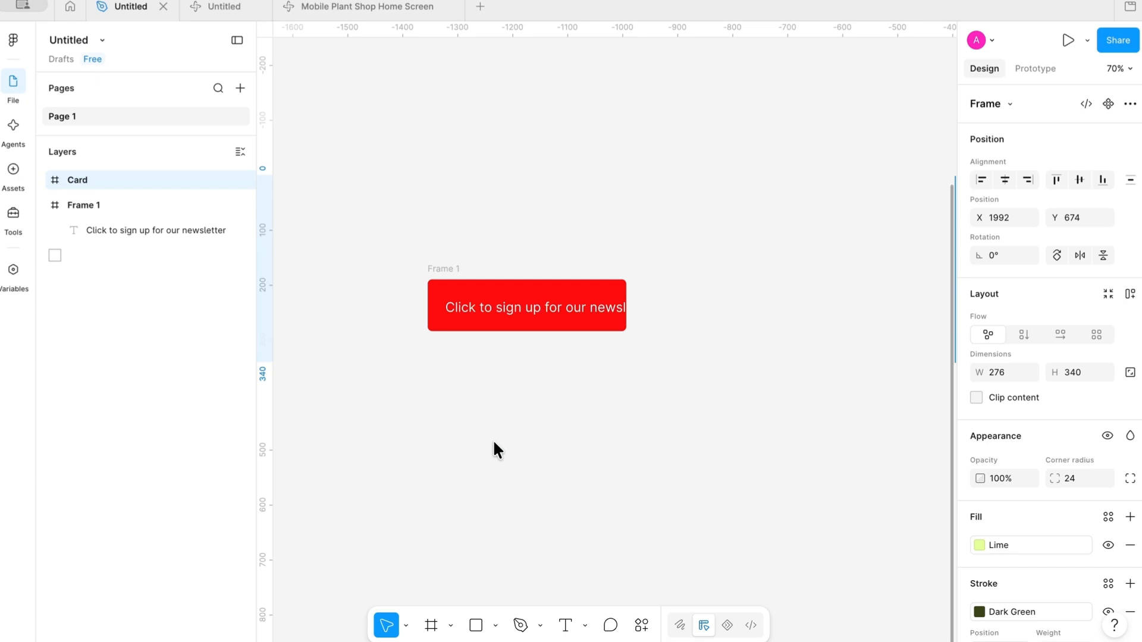
- Apply auto layout to the red frame containing the newsletter text and deselect it
{"action": "key", "text": "shift+a"}
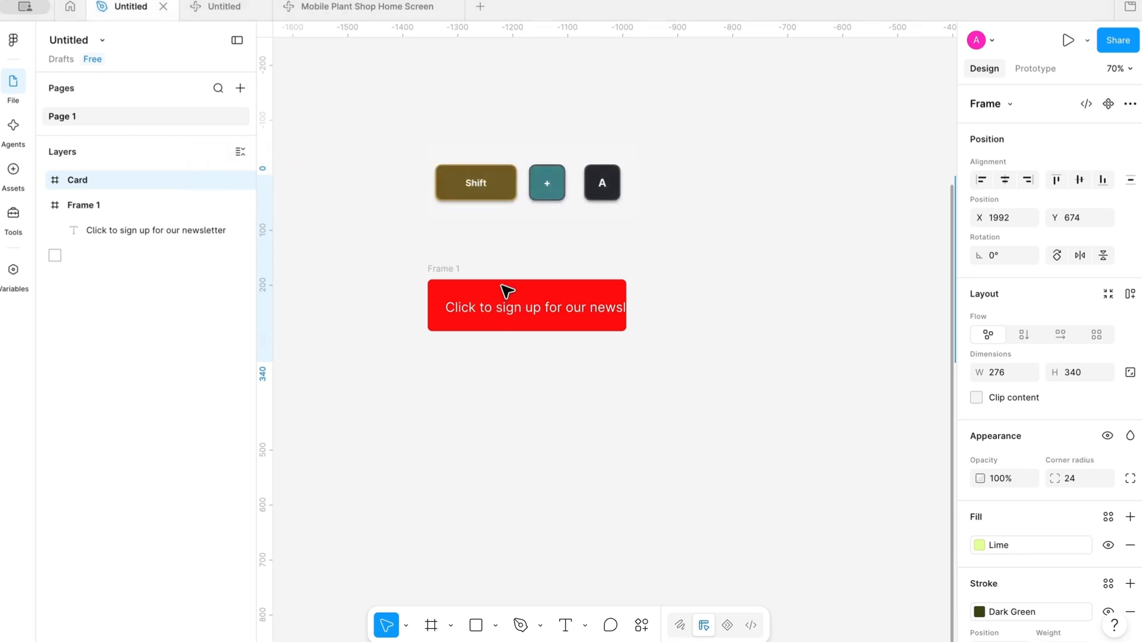
{"action": "left_click", "coordinate": [461, 281]}
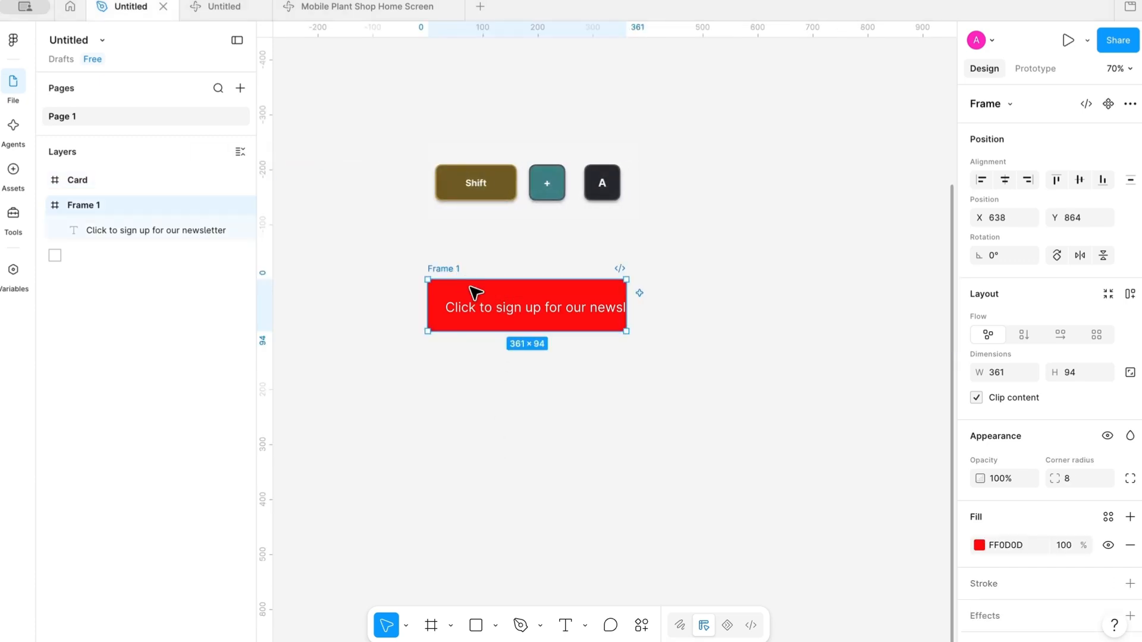
{"action": "key", "text": "shift+a"}
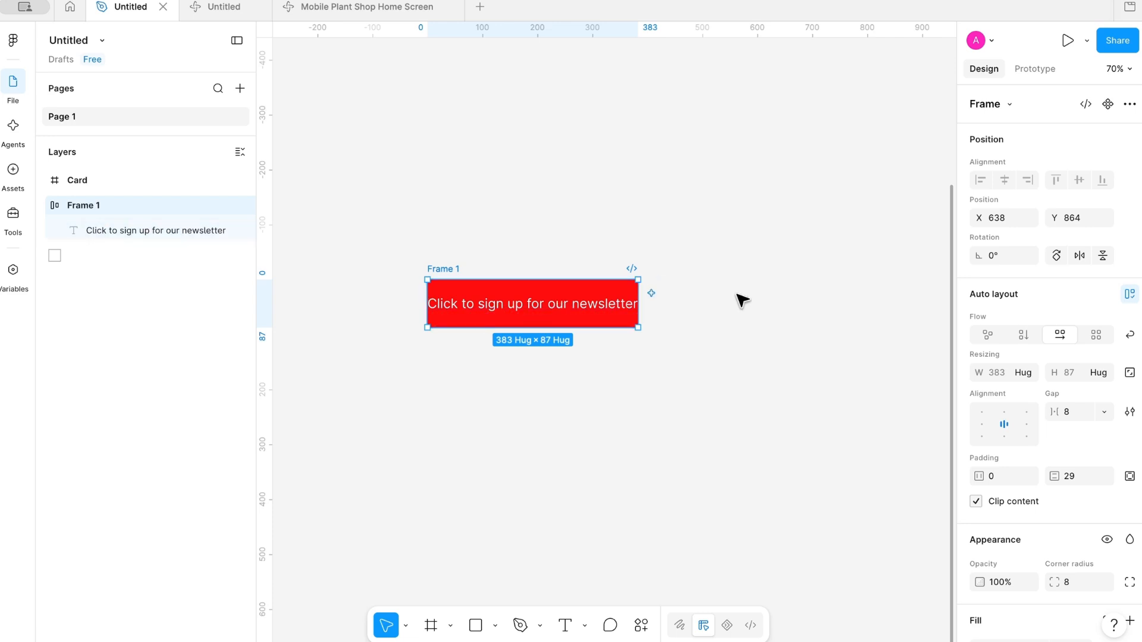
{"action": "left_click", "coordinate": [773, 312]}
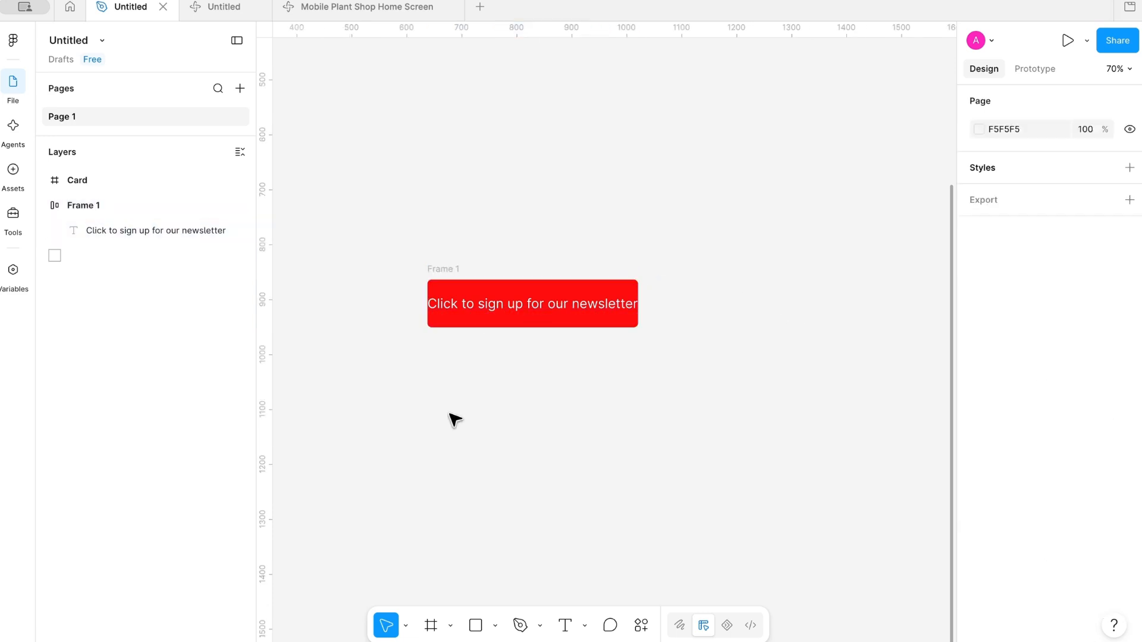
- Add a new phone frame to the canvas using the iPhone 17 preset
{"action": "left_click", "coordinate": [450, 626]}
{"action": "left_click", "coordinate": [499, 556]}
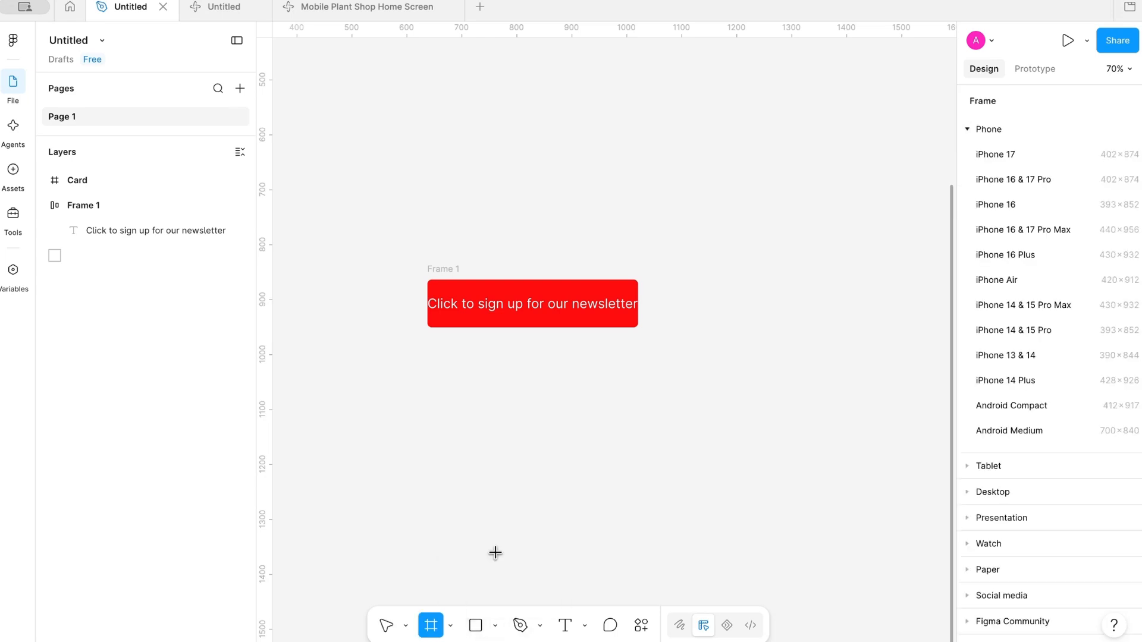
{"action": "left_click", "coordinate": [1001, 159]}
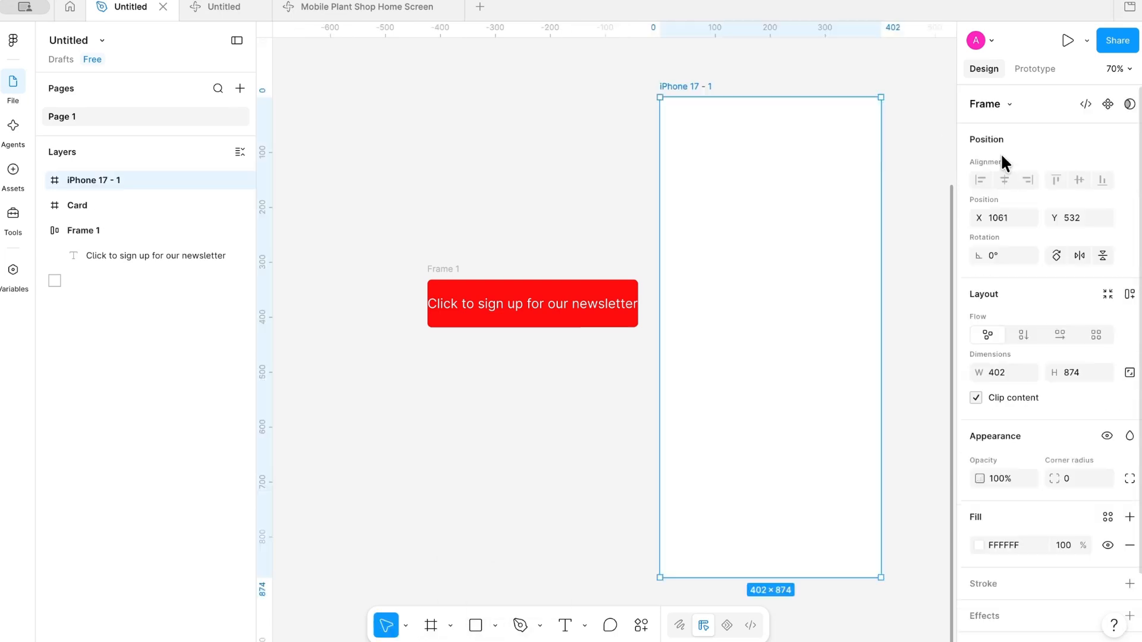
- Draw a rectangle of about 340 × 194 near the top of the iPhone 17 frame
{"action": "left_click", "coordinate": [495, 625]}
{"action": "left_click", "coordinate": [546, 486]}
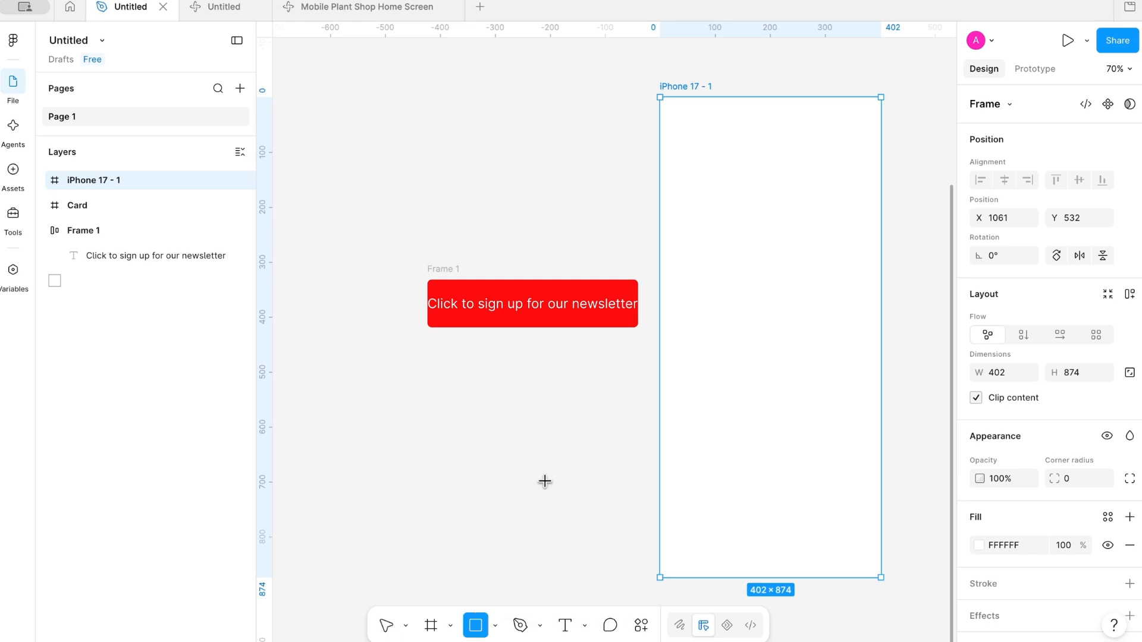
{"action": "left_click_drag", "start_coordinate": [687, 127], "coordinate": [874, 233]}
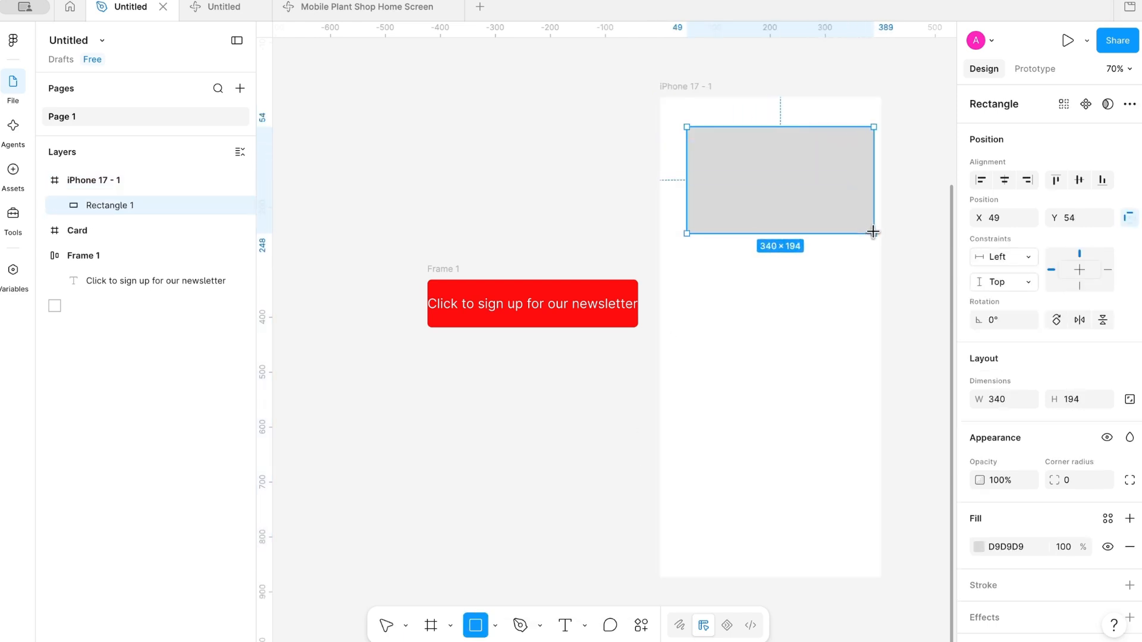
- Draw an ellipse of about 213 × 248 in the iPhone 17 frame and move it to about X 149, Y 198, overlapping the rectangle
{"action": "left_click", "coordinate": [495, 626]}
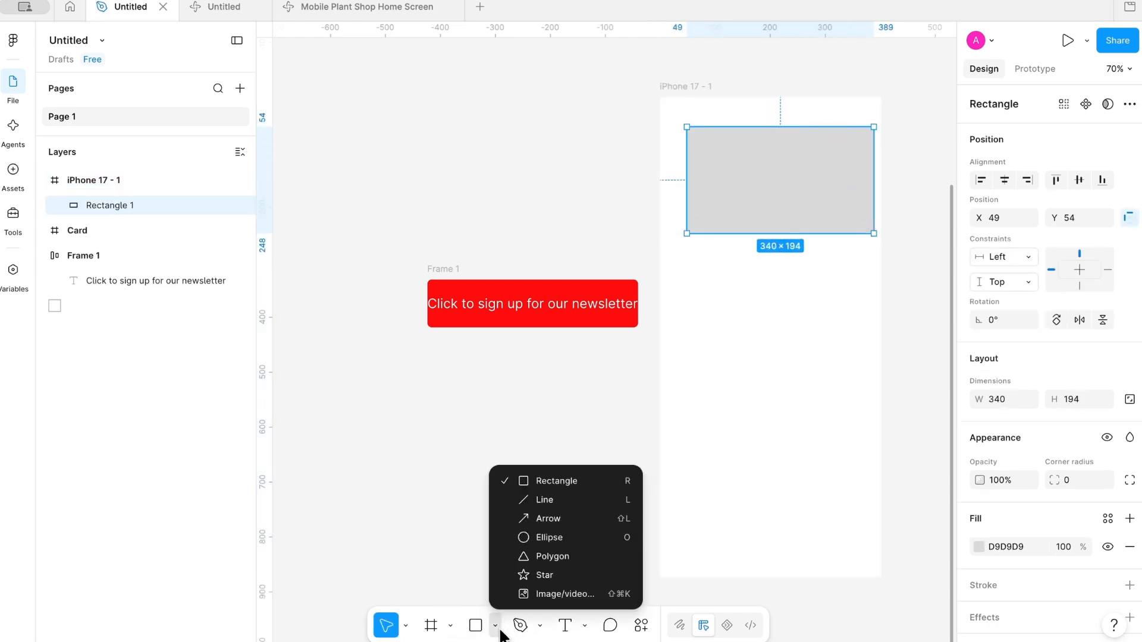
{"action": "left_click", "coordinate": [537, 539]}
{"action": "left_click_drag", "start_coordinate": [756, 216], "coordinate": [874, 352]}
{"action": "left_click_drag", "start_coordinate": [798, 291], "coordinate": [784, 281]}
- Draw a second rectangle of about 351 × 133 below the ellipse in the iPhone 17 frame
{"action": "left_click", "coordinate": [496, 628]}
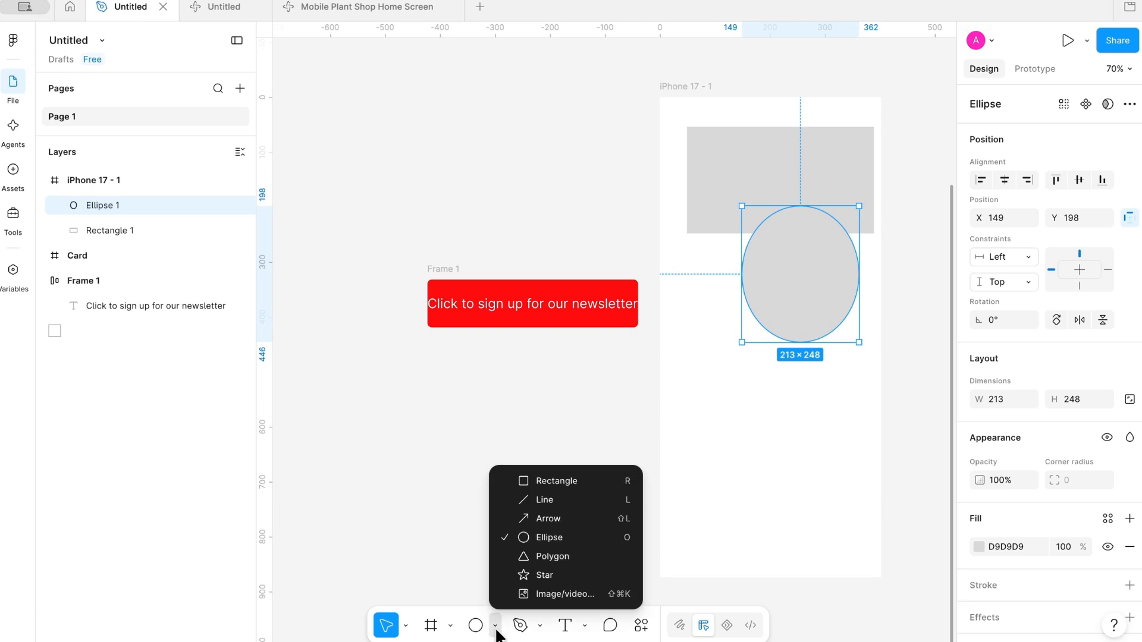
{"action": "left_click", "coordinate": [559, 480]}
{"action": "mouse_move", "coordinate": [673, 401]}
{"action": "left_mouse_down"}
{"action": "mouse_move", "coordinate": [747, 398]}
{"action": "mouse_move", "coordinate": [882, 473]}
{"action": "mouse_move", "coordinate": [866, 474]}
{"action": "left_mouse_up"}
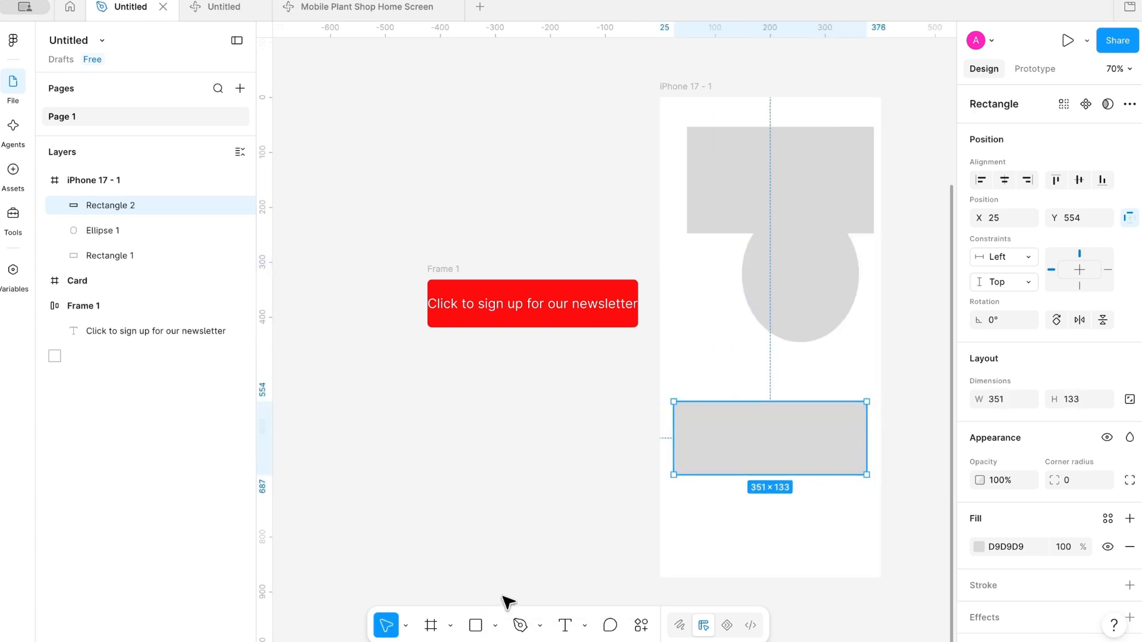
- Add the text "let's write some text" over the lower rectangle
{"action": "left_click", "coordinate": [585, 626]}
{"action": "left_click", "coordinate": [631, 575]}
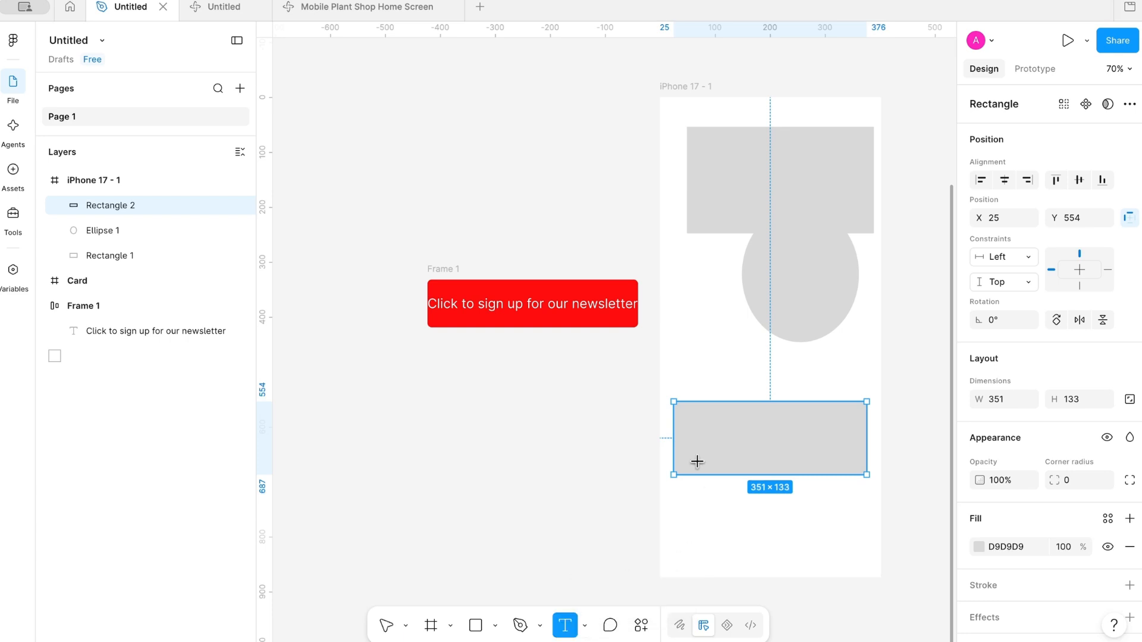
{"action": "left_click", "coordinate": [698, 429]}
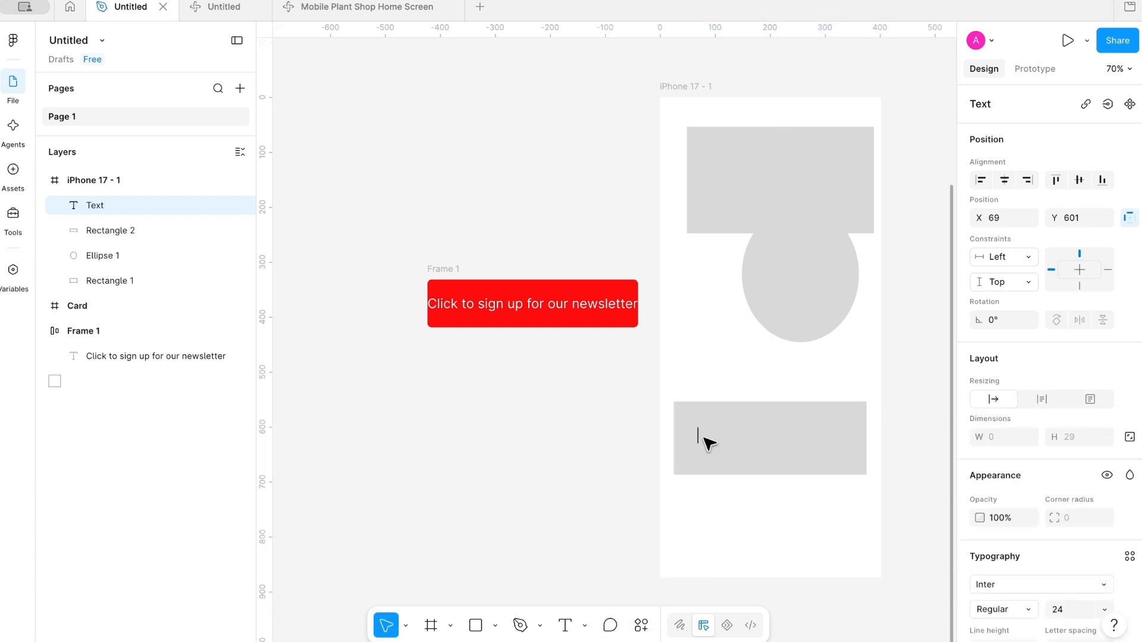
{"action": "type", "text": "let's "}
{"action": "type", "text": "wright"}
{"action": "key", "text": "BackSpace"}
{"action": "key", "text": "BackSpace"}
{"action": "key", "text": "BackSpace"}
{"action": "type", "text": "te"}
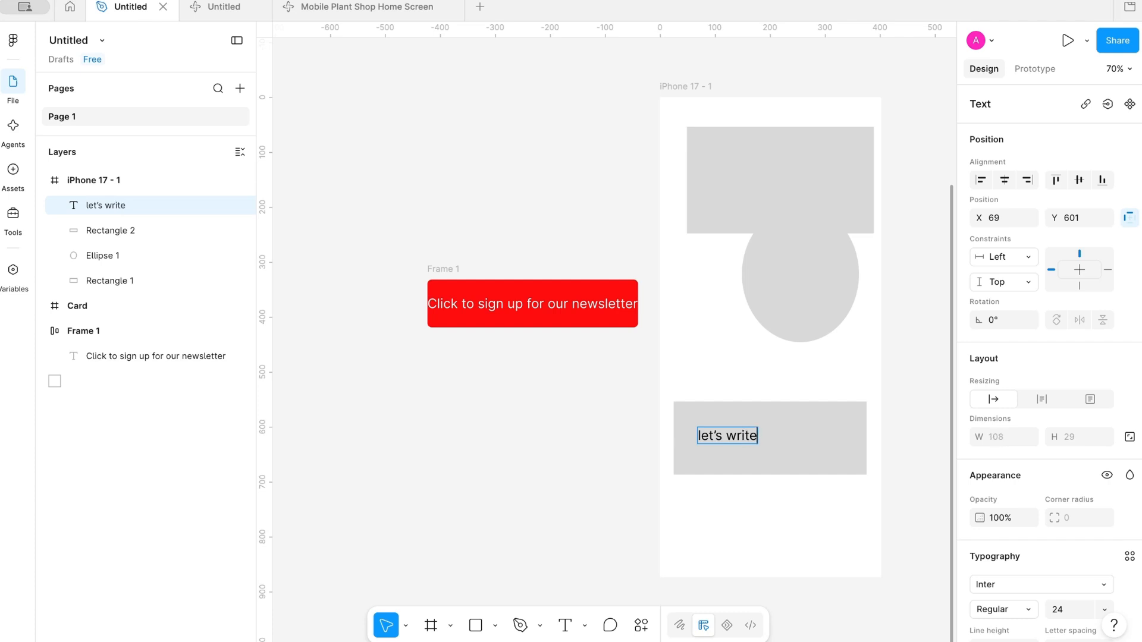
{"action": "type", "text": " some text"}
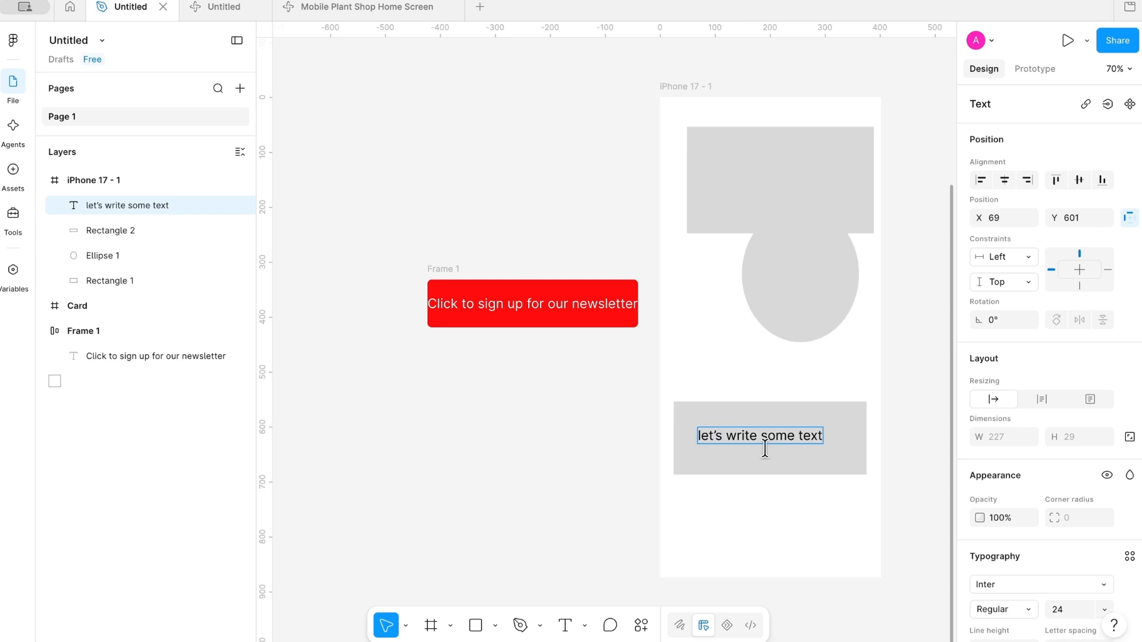
- Reposition the lower rectangle to about X -19, Y 549, its text slightly left, and the ellipse to about X 210, Y 189
{"action": "left_click_drag", "start_coordinate": [782, 478], "coordinate": [770, 472]}
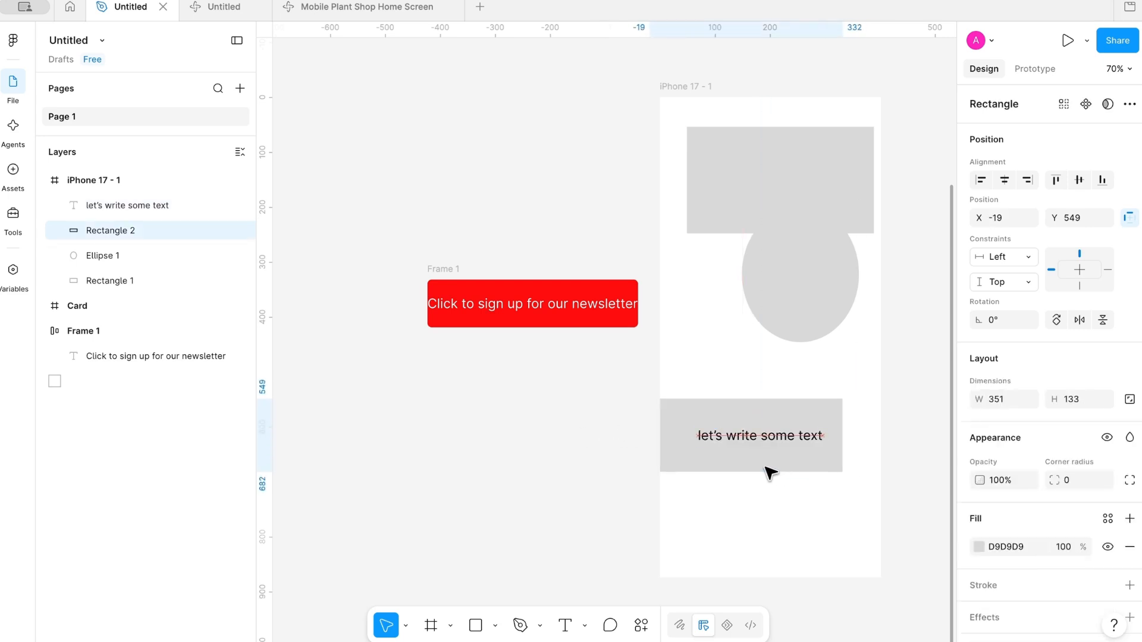
{"action": "left_click", "coordinate": [766, 434]}
{"action": "left_click_drag", "start_coordinate": [774, 440], "coordinate": [753, 440]}
{"action": "left_click_drag", "start_coordinate": [830, 301], "coordinate": [867, 295]}
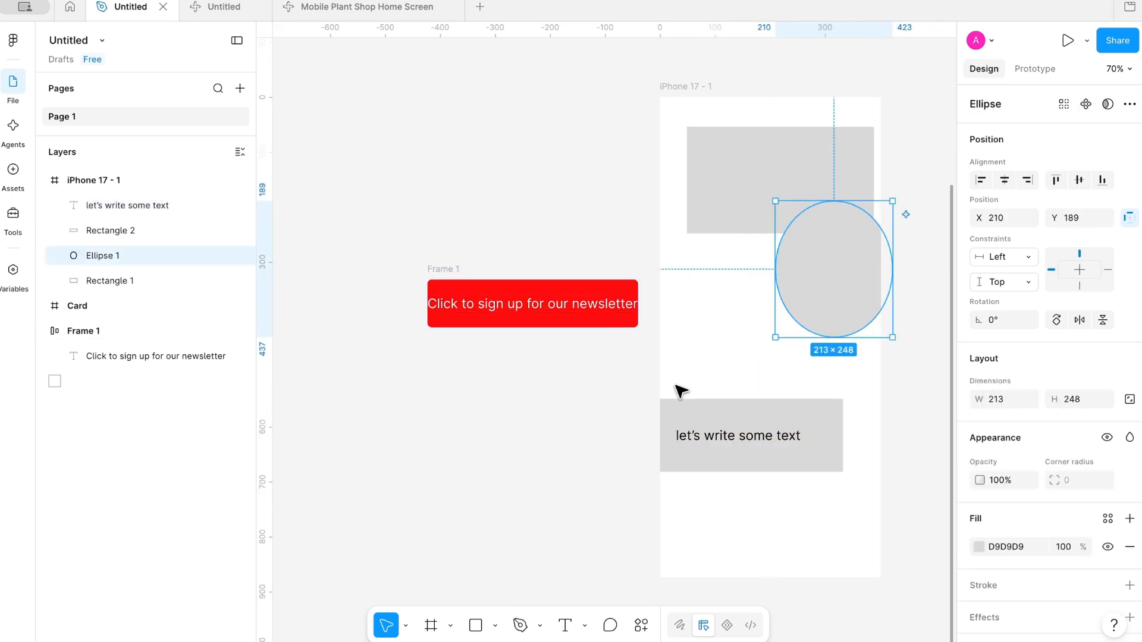
- Apply auto layout to the iPhone 17 frame holding the shapes and text, and inspect its full height
{"action": "left_click", "coordinate": [695, 89]}
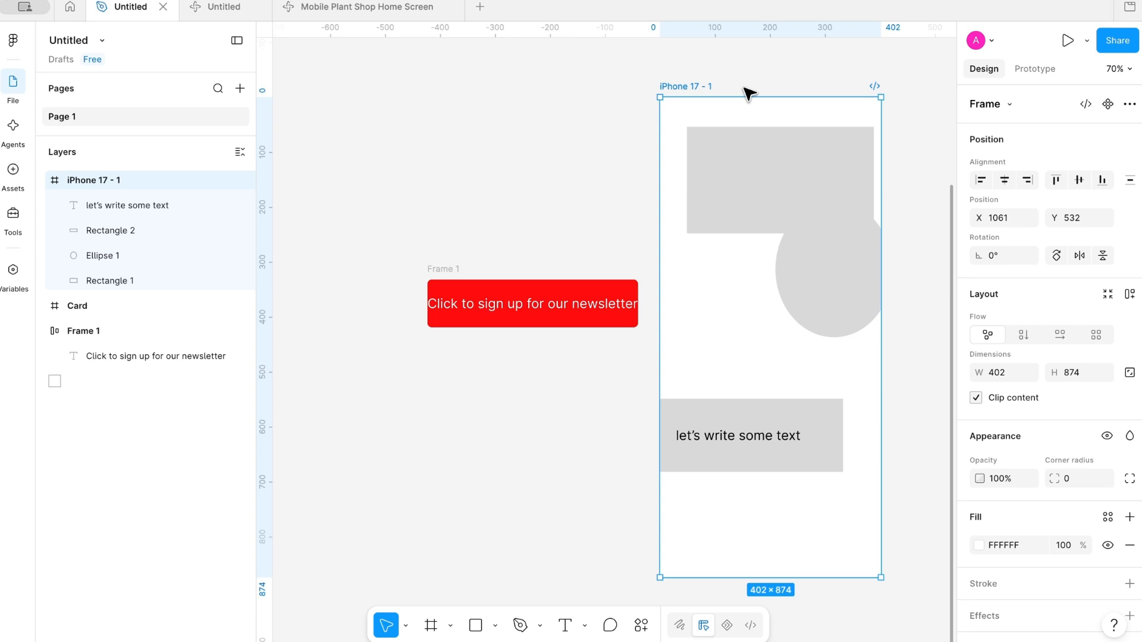
{"action": "key", "text": "shift+a"}
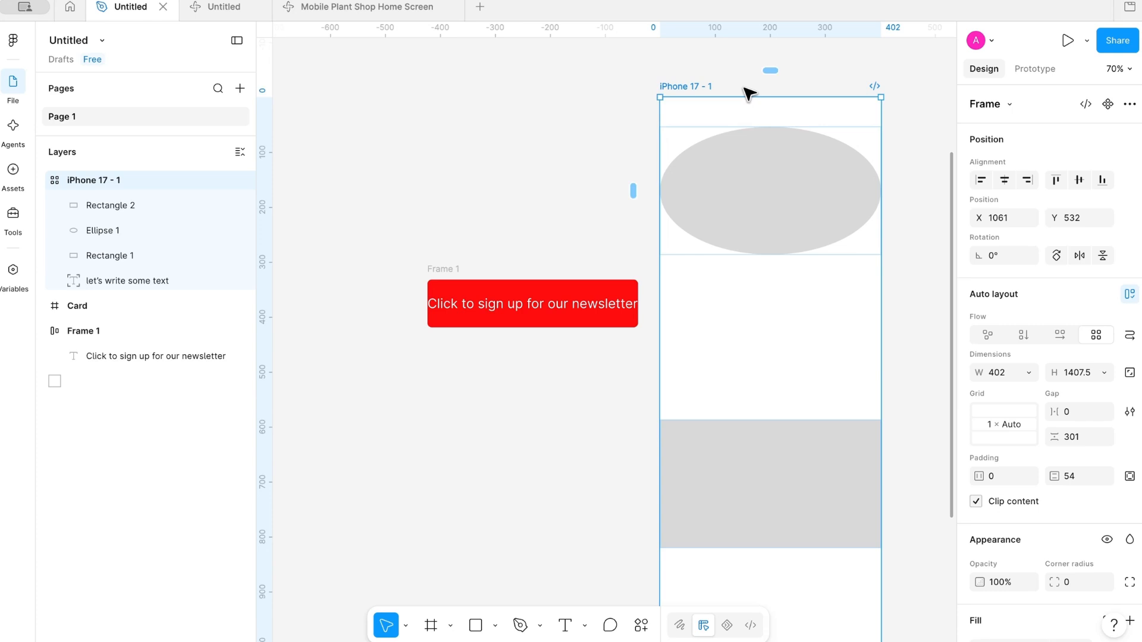
{"action": "scroll", "coordinate": [783, 350], "scroll_direction": "down", "scroll_amount": 8}
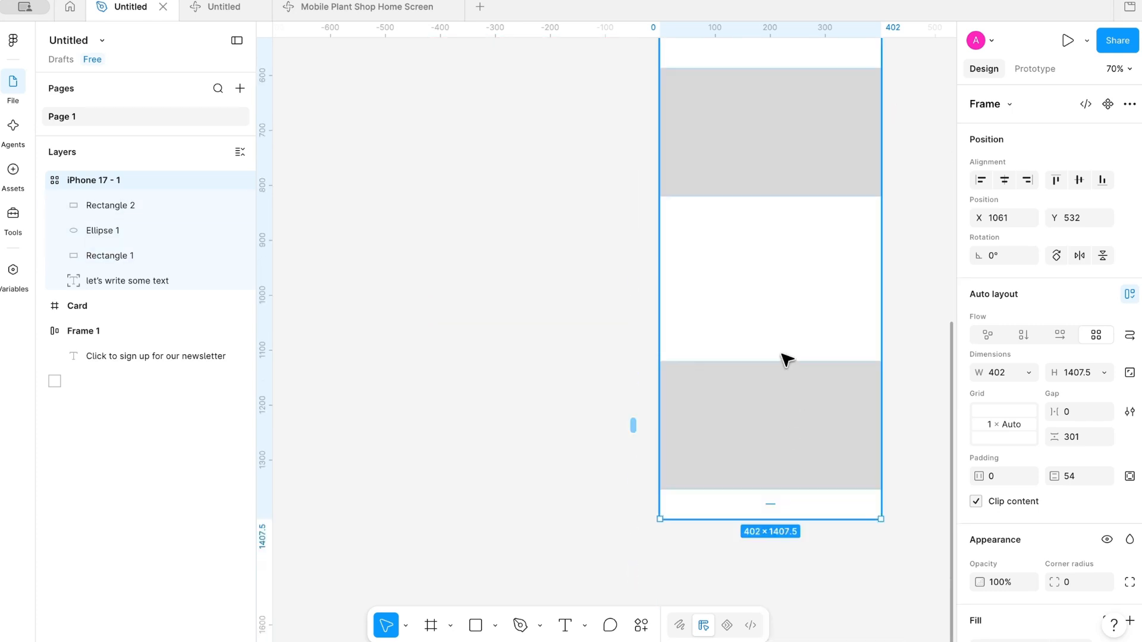
{"action": "scroll", "coordinate": [787, 359], "scroll_direction": "up", "scroll_amount": 10}
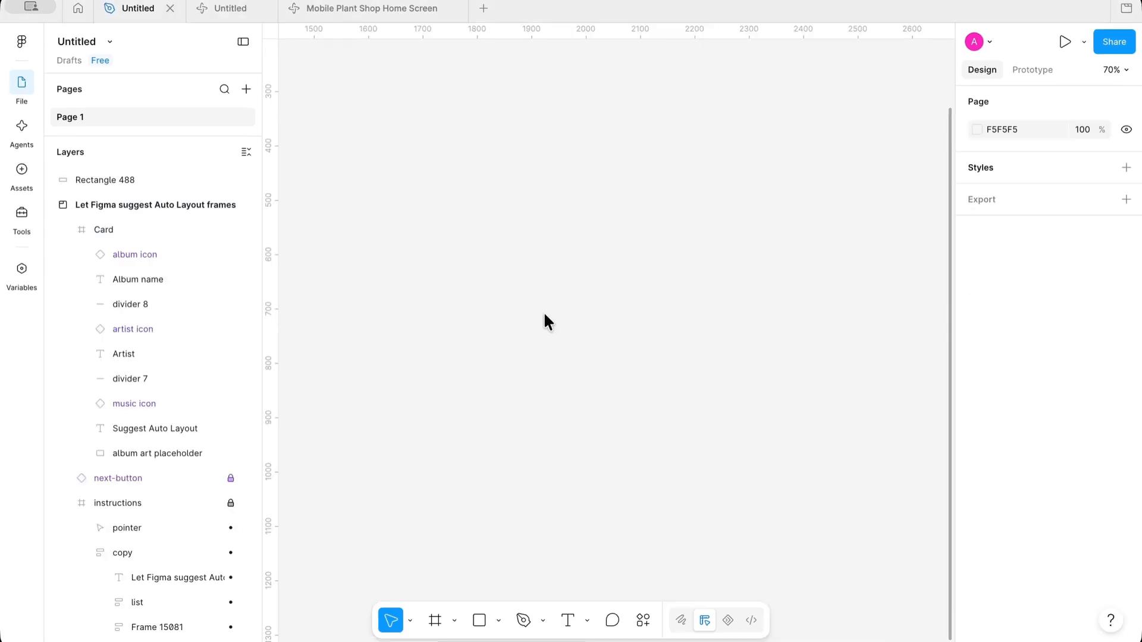
- Apply suggested auto layout to the Card frame with the album art placeholder
{"action": "scroll", "coordinate": [544, 312], "scroll_direction": "right", "scroll_amount": 10}
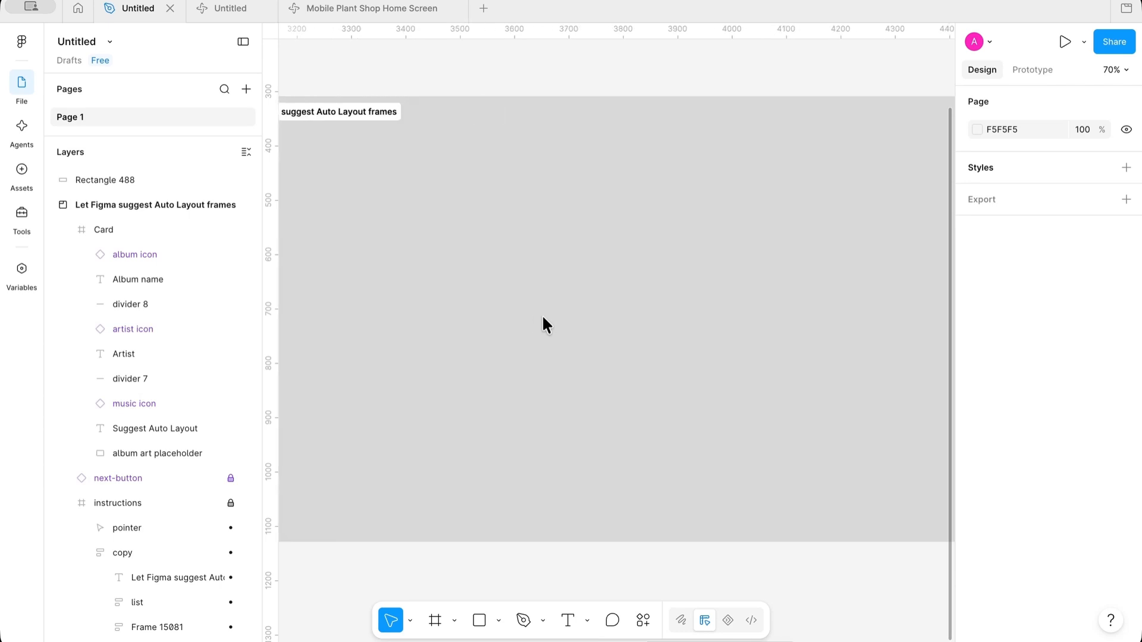
{"action": "scroll", "coordinate": [543, 324], "scroll_direction": "right", "scroll_amount": 10}
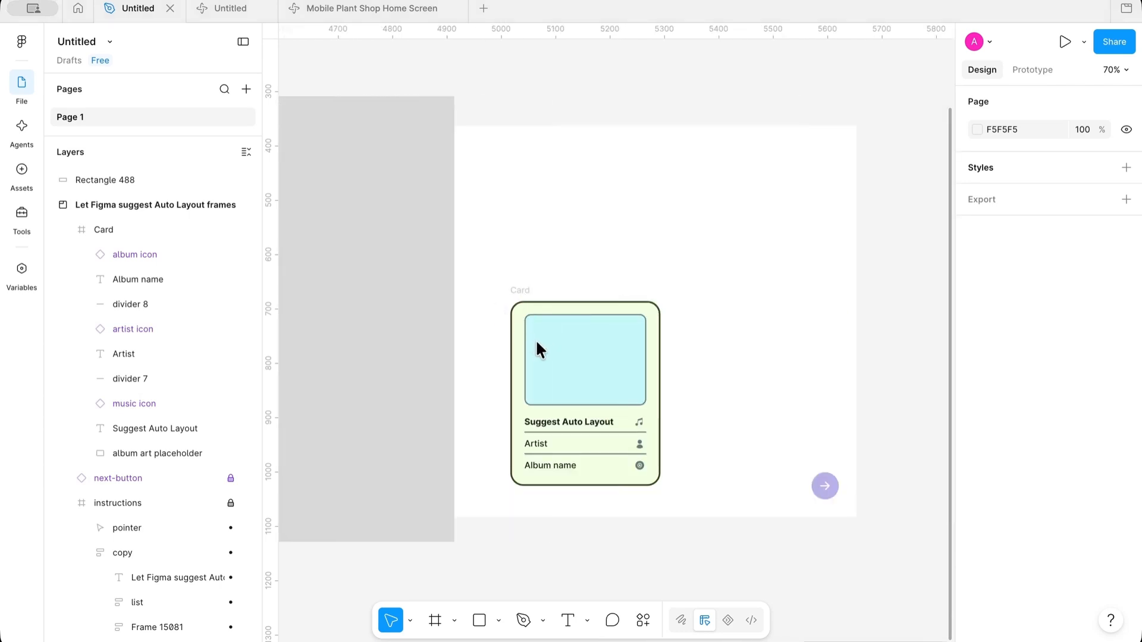
{"action": "left_click", "coordinate": [521, 291]}
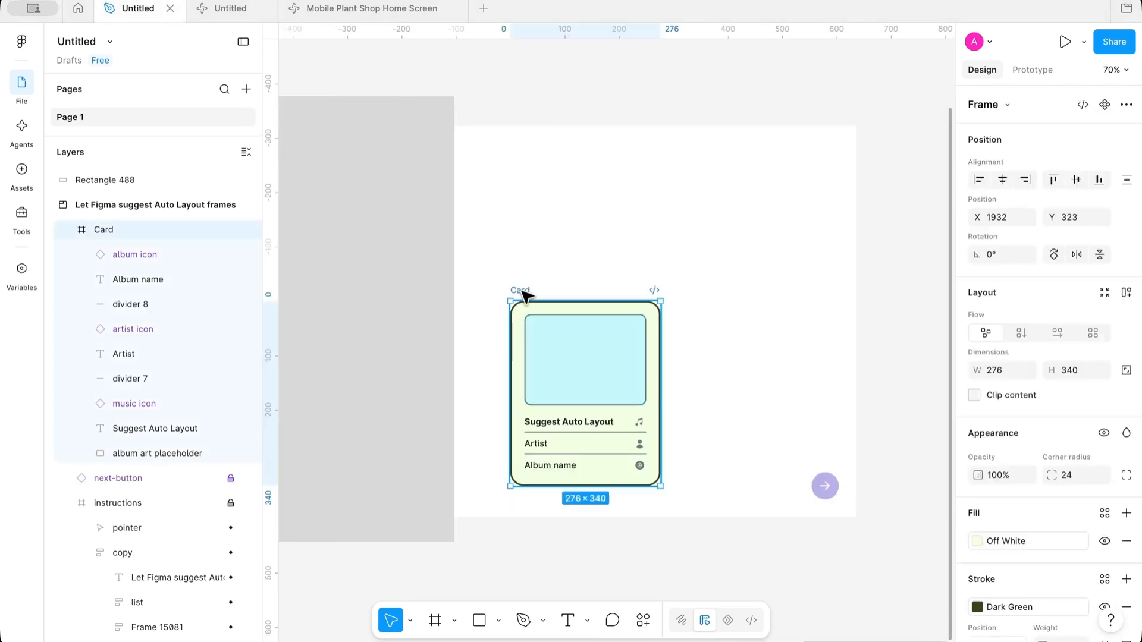
{"action": "key", "text": "ctrl+shift+a"}
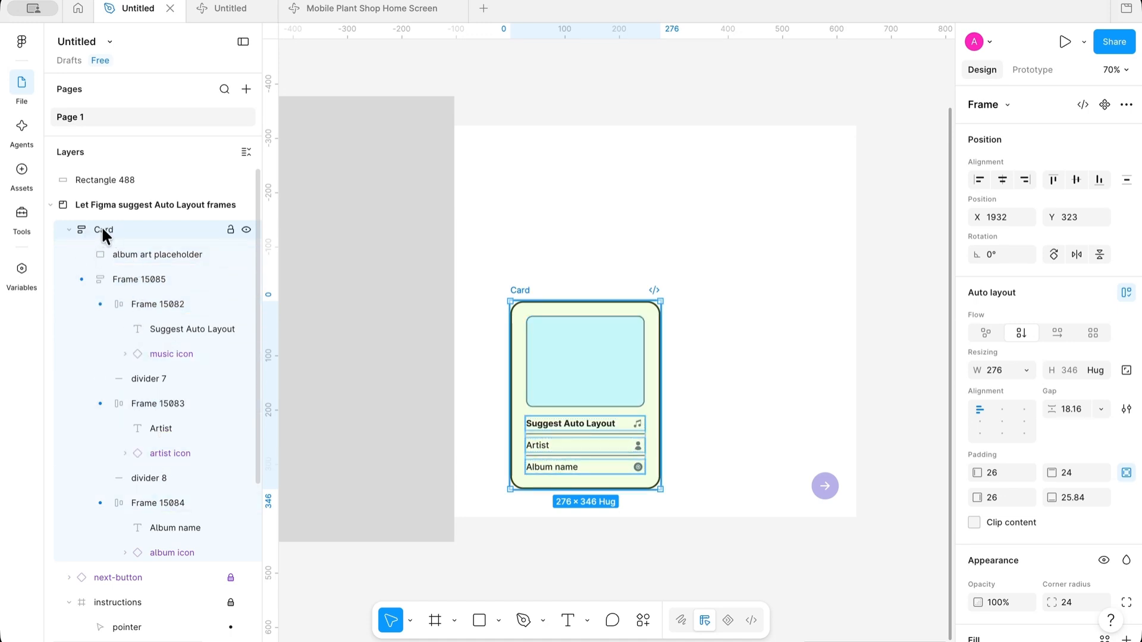
- Move the Card frame up to about X 1969, Y 86 and resize it to about 273 × 404
{"action": "left_click_drag", "start_coordinate": [543, 329], "coordinate": [580, 179]}
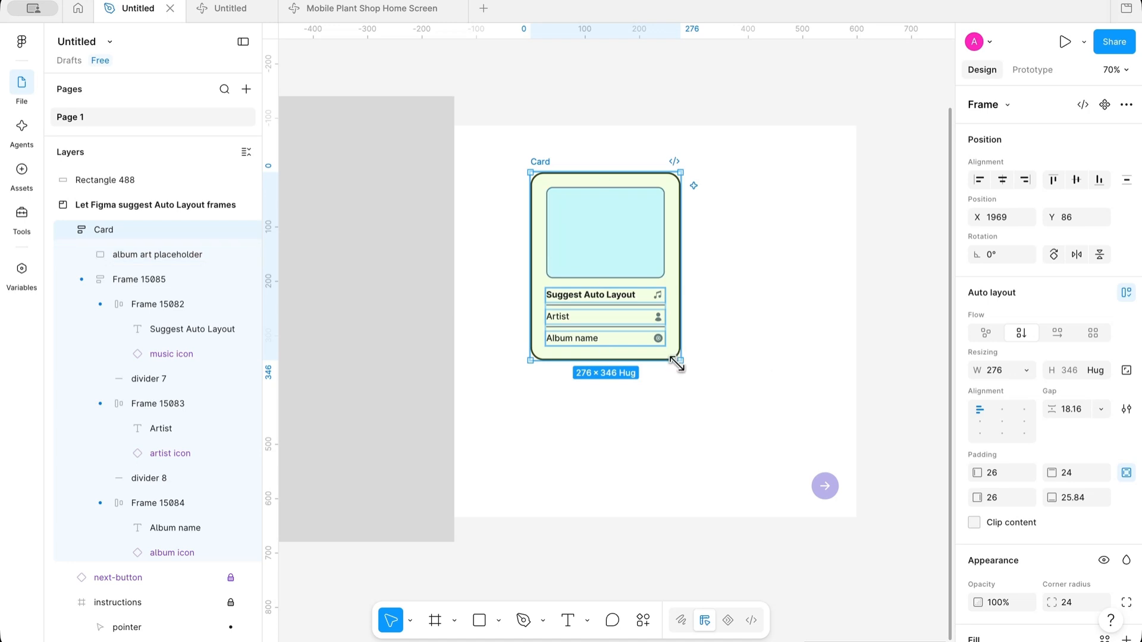
{"action": "left_click_drag", "start_coordinate": [681, 360], "coordinate": [678, 392]}
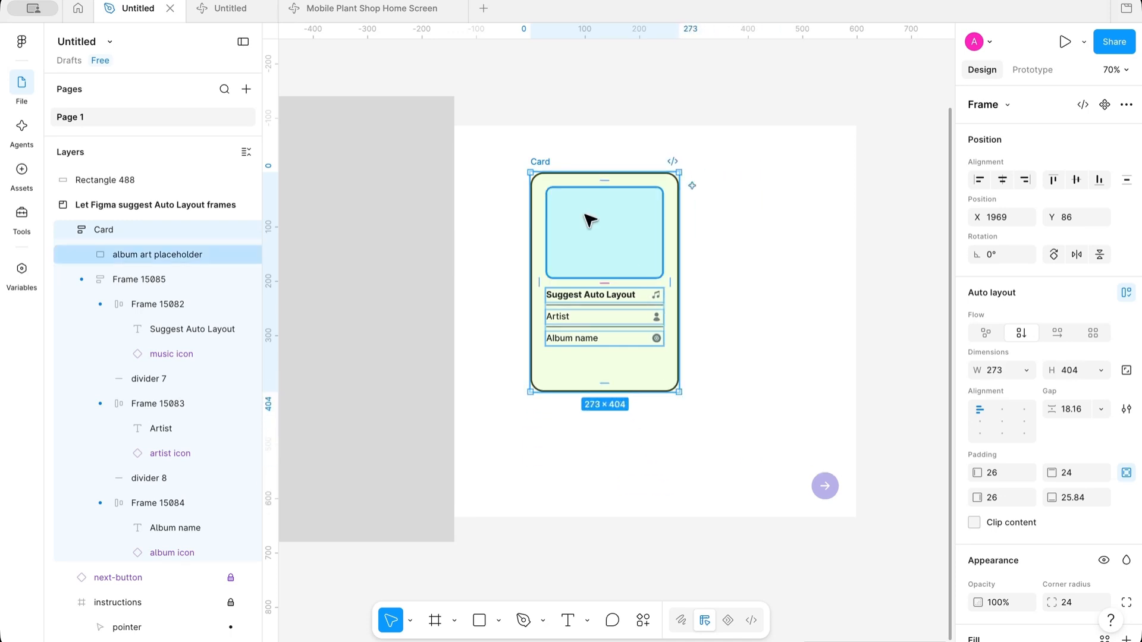
- Remove auto layout from the Card frame itself, keeping its nested frames
{"action": "right_click", "coordinate": [616, 365]}
{"action": "mouse_move", "coordinate": [680, 509]}
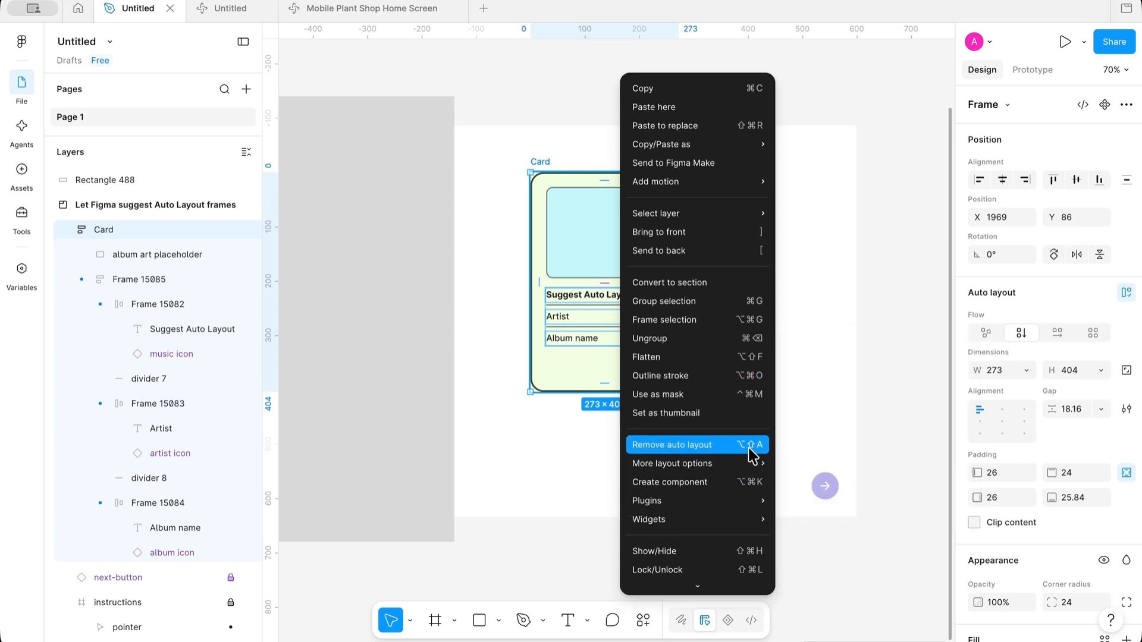
{"action": "left_click", "coordinate": [669, 447]}
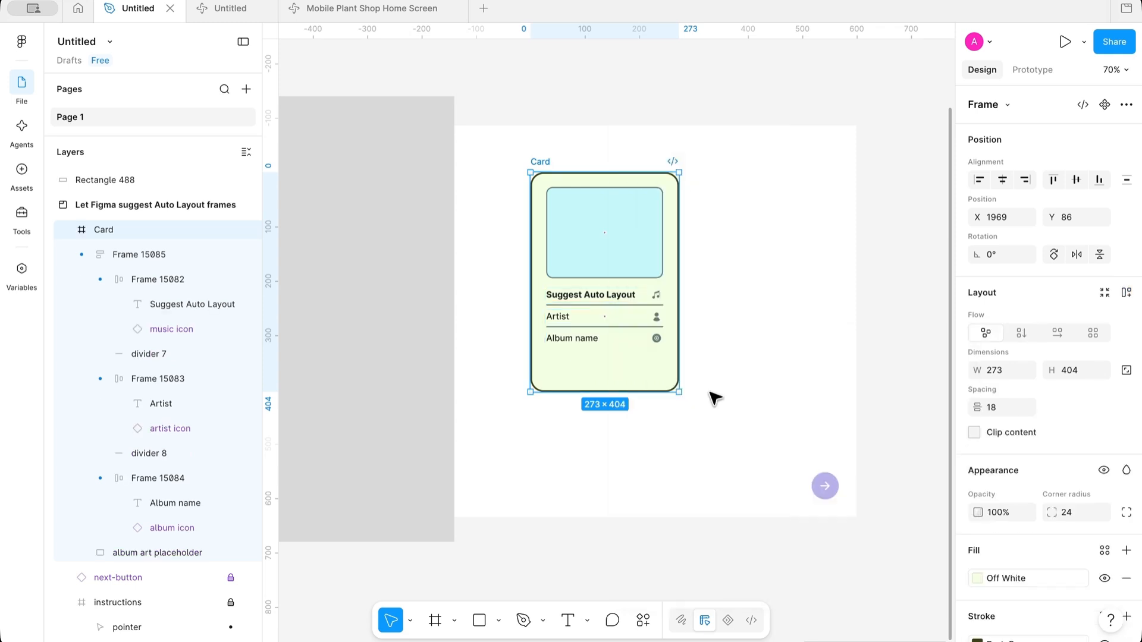
- Enlarge the Card frame to about 397 × 505 and shrink it back to about 273 × 385
{"action": "left_click_drag", "start_coordinate": [679, 392], "coordinate": [751, 450]}
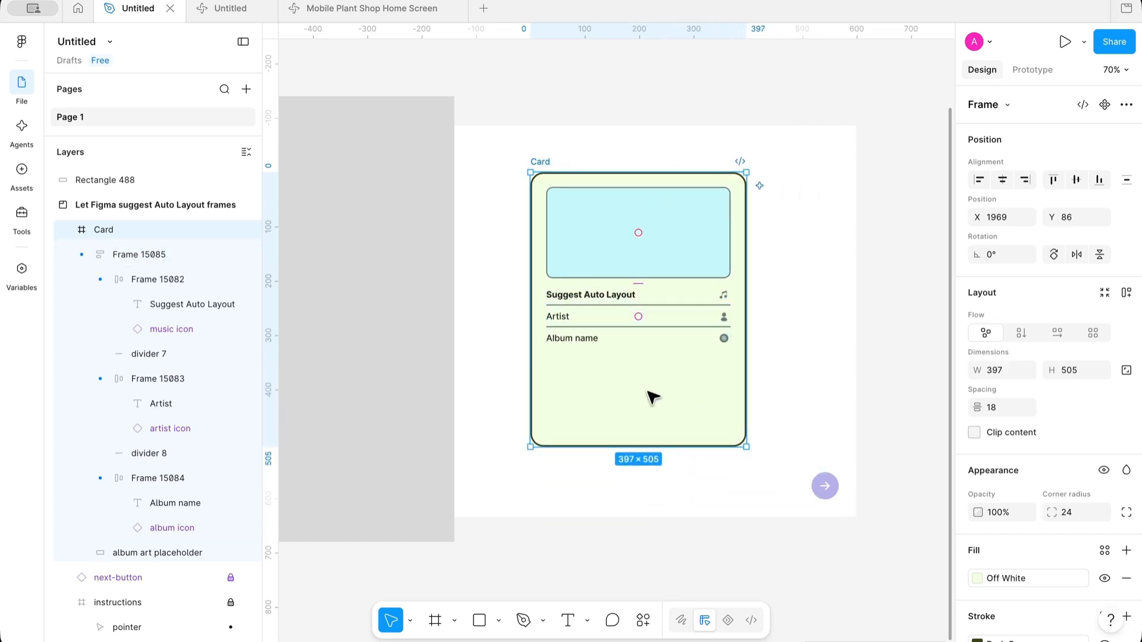
{"action": "left_click_drag", "start_coordinate": [746, 446], "coordinate": [678, 382]}
- Remove all auto layout from the Card frame and its nested frames, and enlarge the Card frame from its lower corner
{"action": "right_click", "coordinate": [619, 365]}
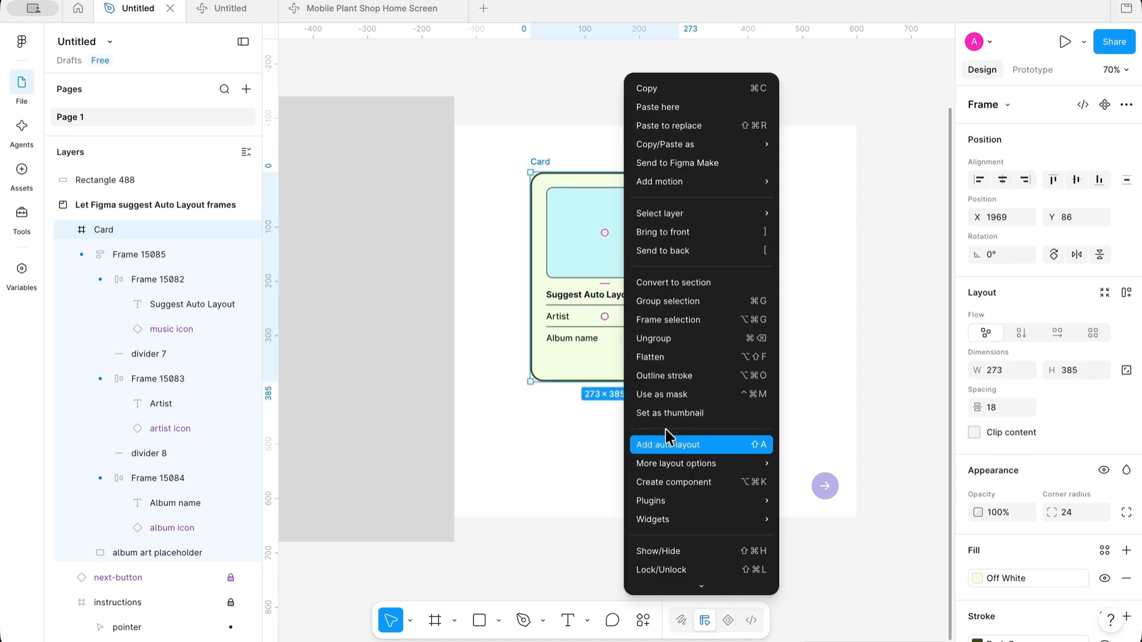
{"action": "mouse_move", "coordinate": [669, 465]}
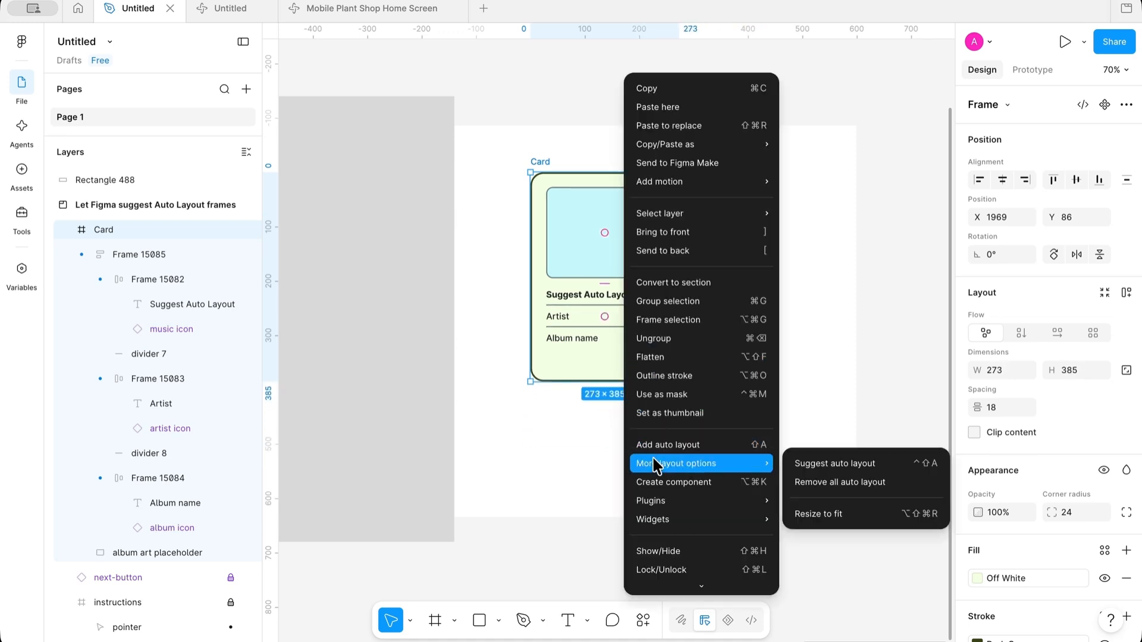
{"action": "left_click", "coordinate": [862, 492]}
{"action": "left_click", "coordinate": [763, 238]}
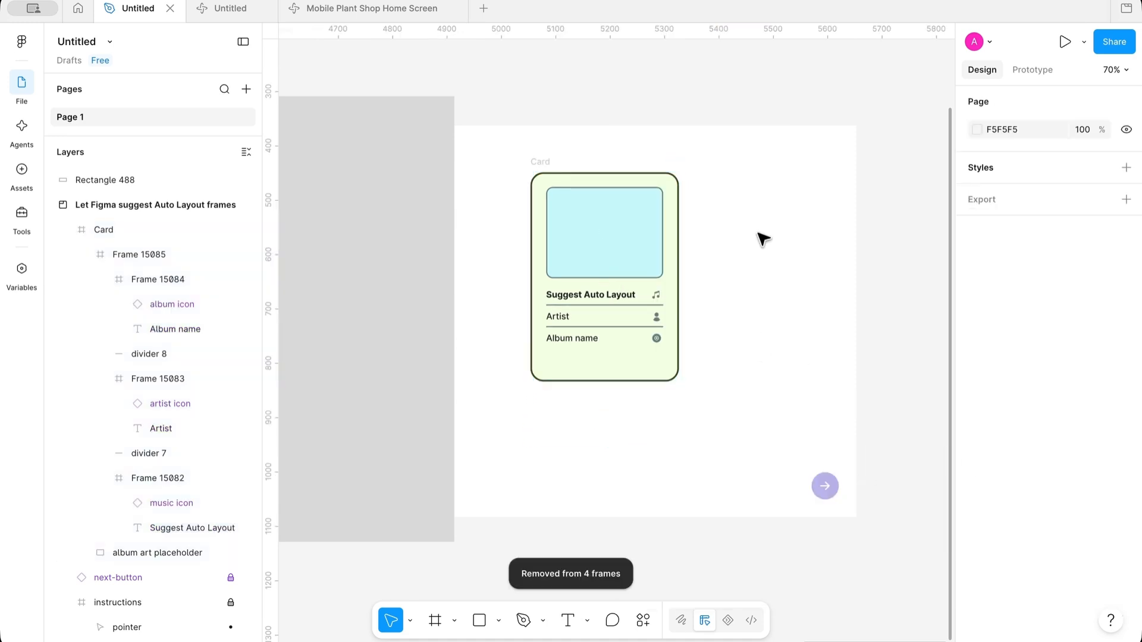
{"action": "left_click", "coordinate": [546, 165]}
{"action": "left_click_drag", "start_coordinate": [678, 381], "coordinate": [737, 427]}
- Add auto layout to the horizontal frame and duplicate its last circle twice
{"action": "key", "text": "shift+a"}
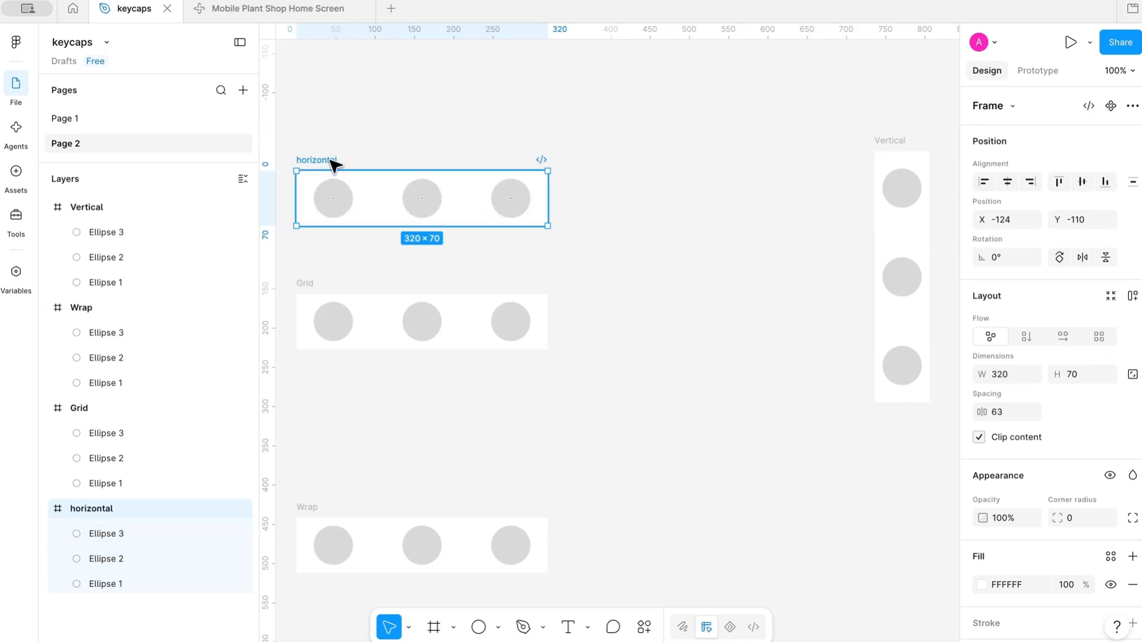
{"action": "key", "text": "shift+a"}
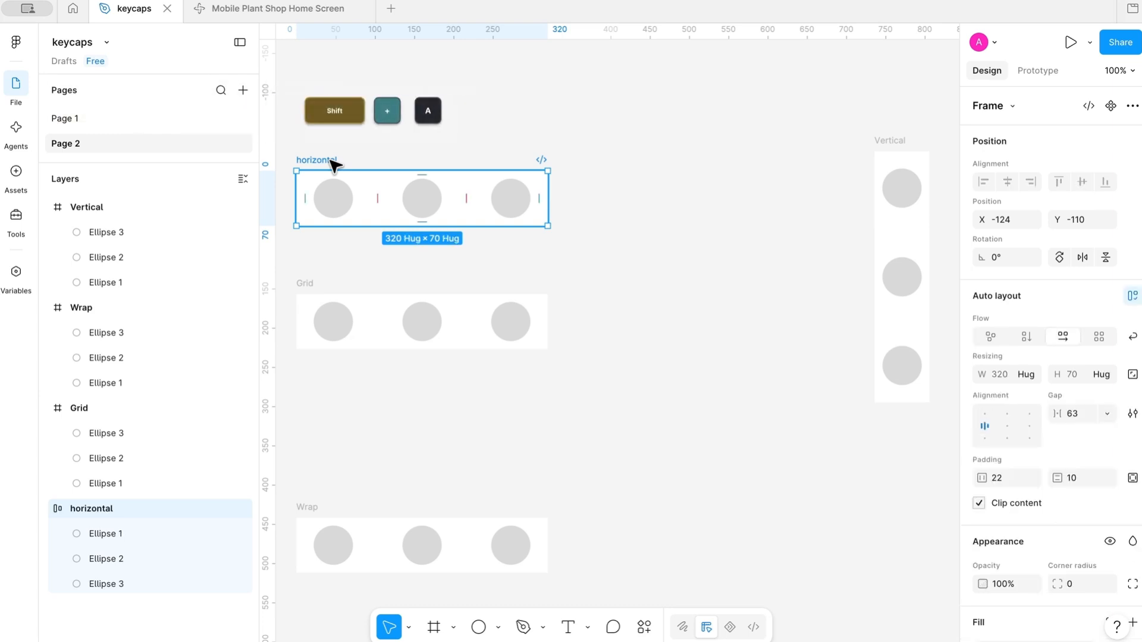
{"action": "left_click", "coordinate": [515, 209]}
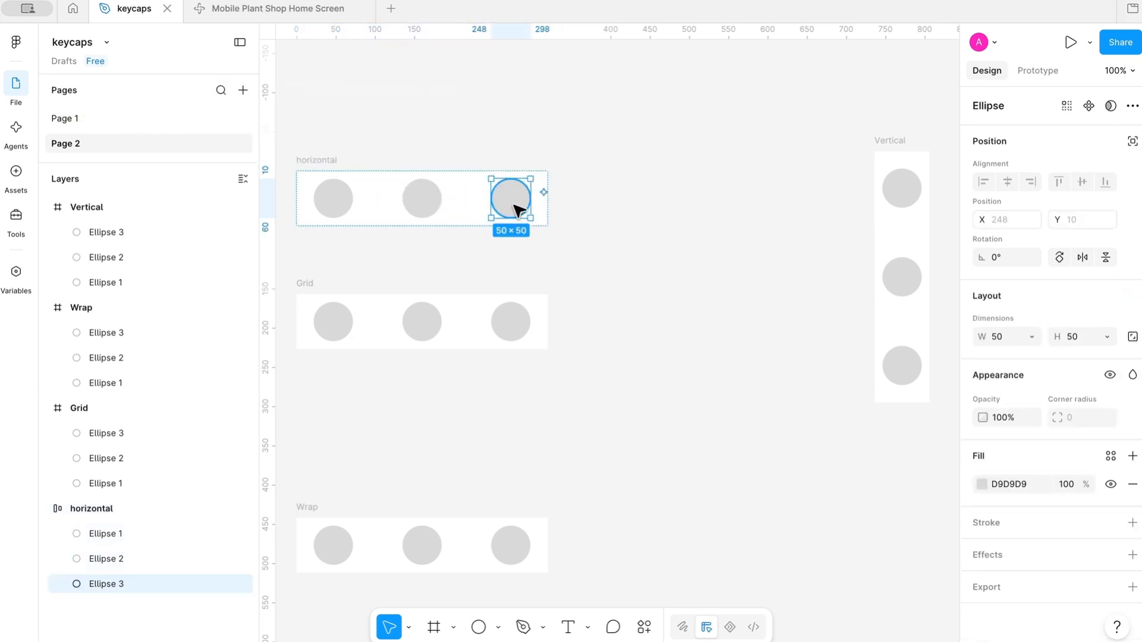
{"action": "key", "text": "ctrl+d"}
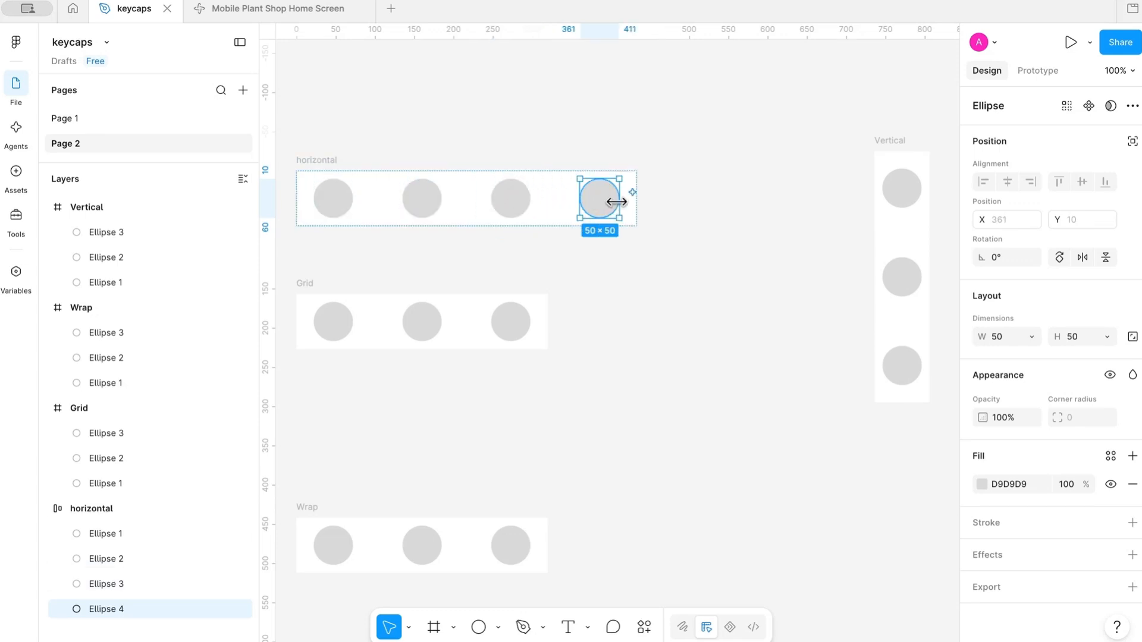
{"action": "key", "text": "ctrl+d"}
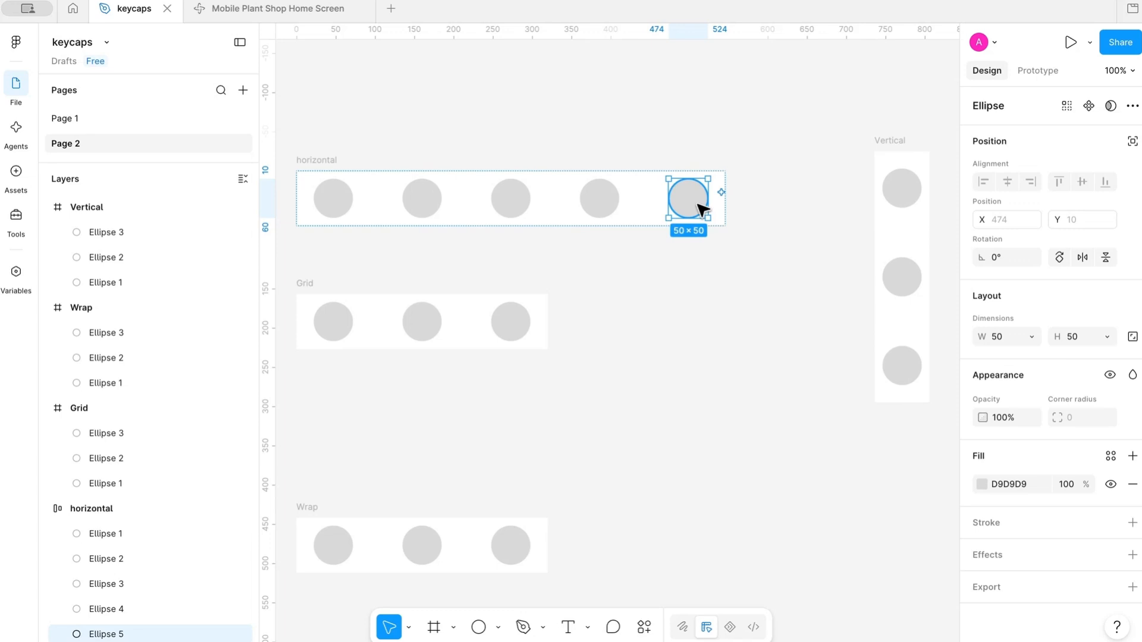
- Add auto layout to the Vertical frame and duplicate its lowest circle twice
{"action": "left_click", "coordinate": [903, 144]}
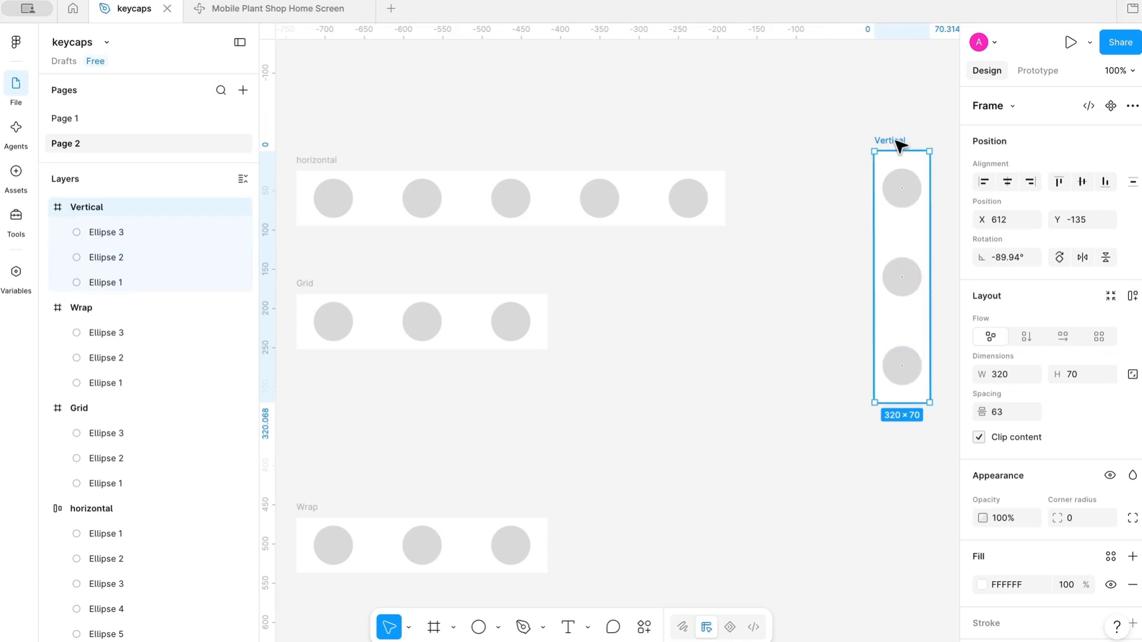
{"action": "left_click", "coordinate": [1132, 296]}
{"action": "left_click", "coordinate": [903, 372]}
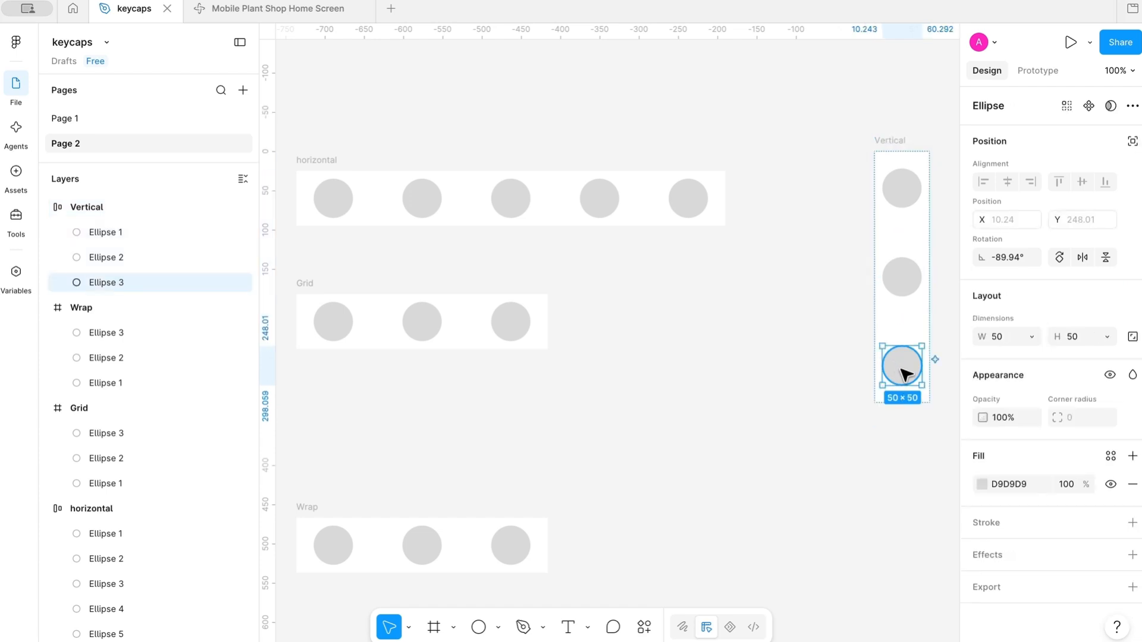
{"action": "key", "text": "ctrl+d"}
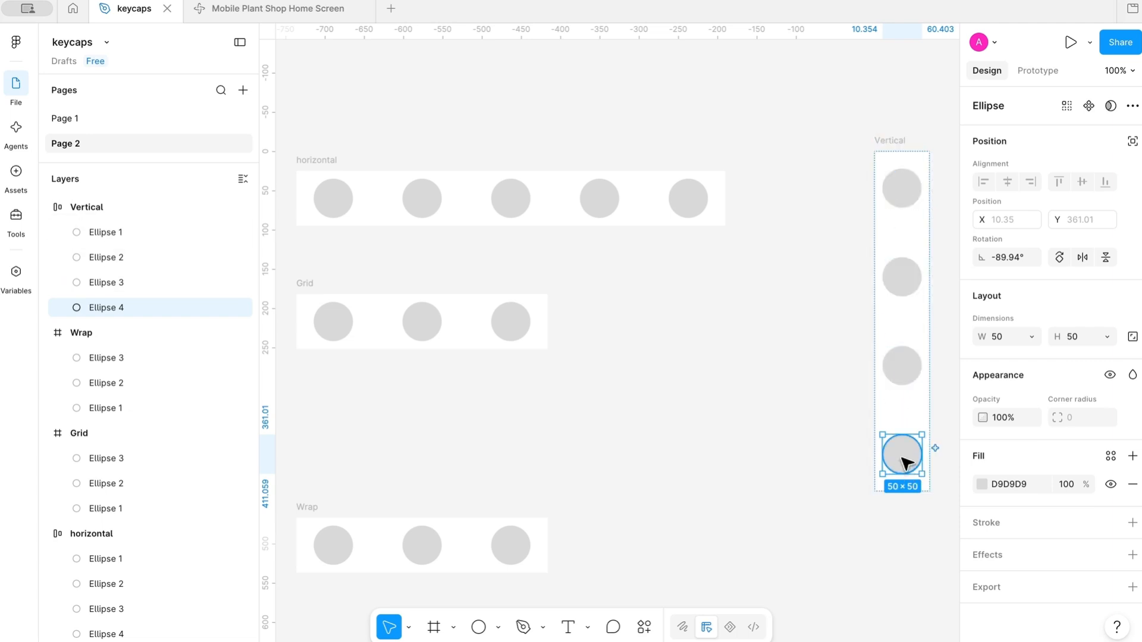
{"action": "key", "text": "ctrl+d"}
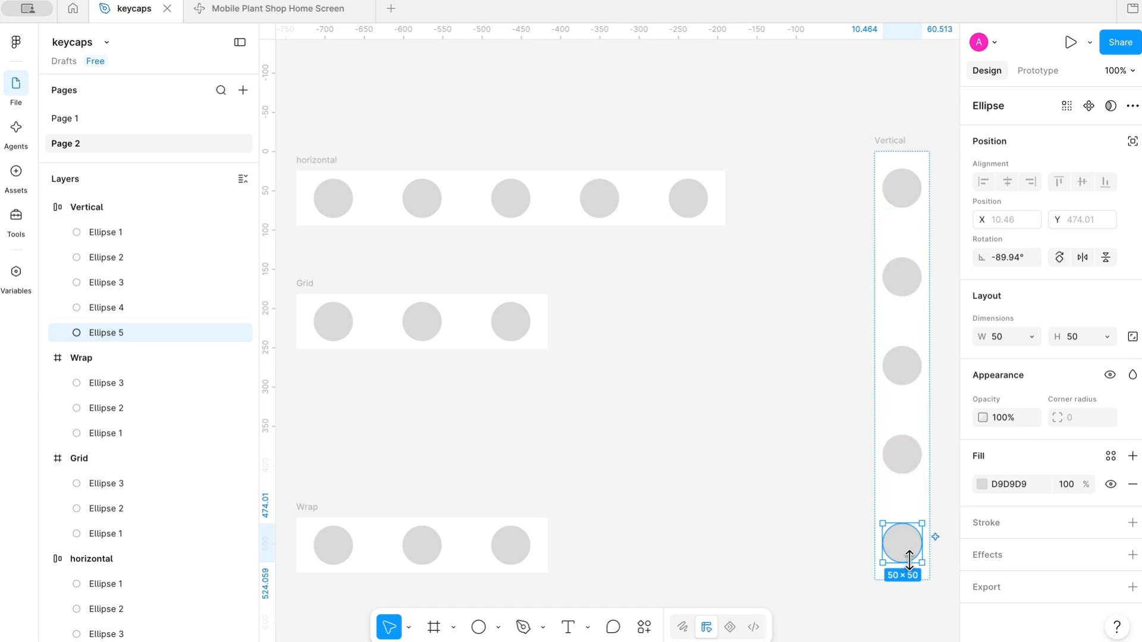
- Add auto layout to the Grid frame with its three circles
{"action": "left_click", "coordinate": [308, 285]}
{"action": "left_click", "coordinate": [886, 145]}
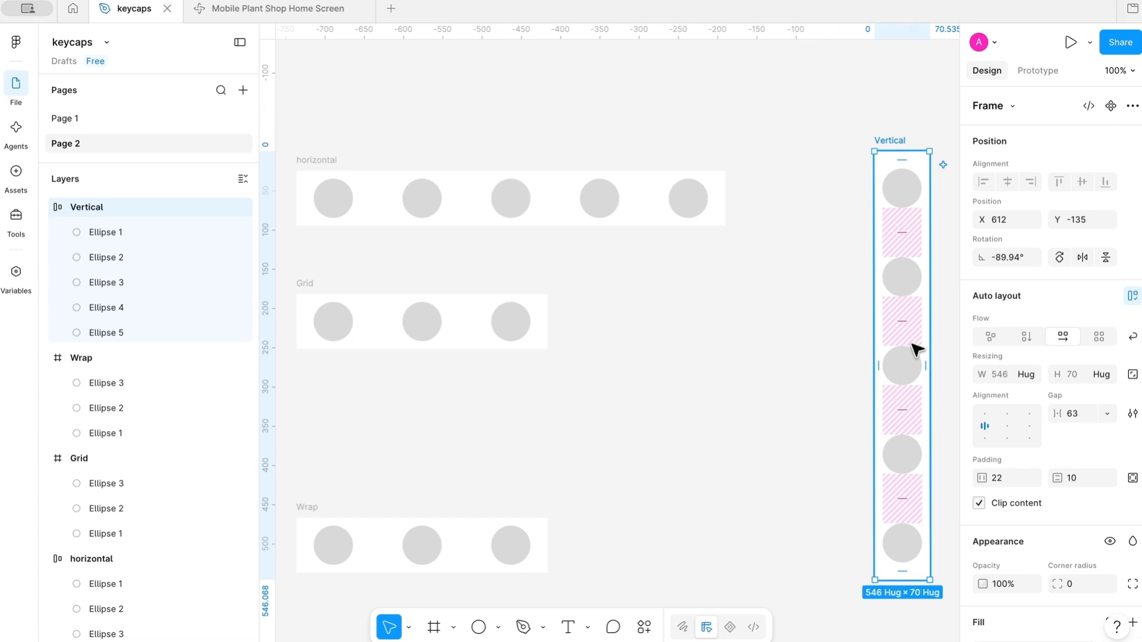
{"action": "left_click", "coordinate": [306, 290]}
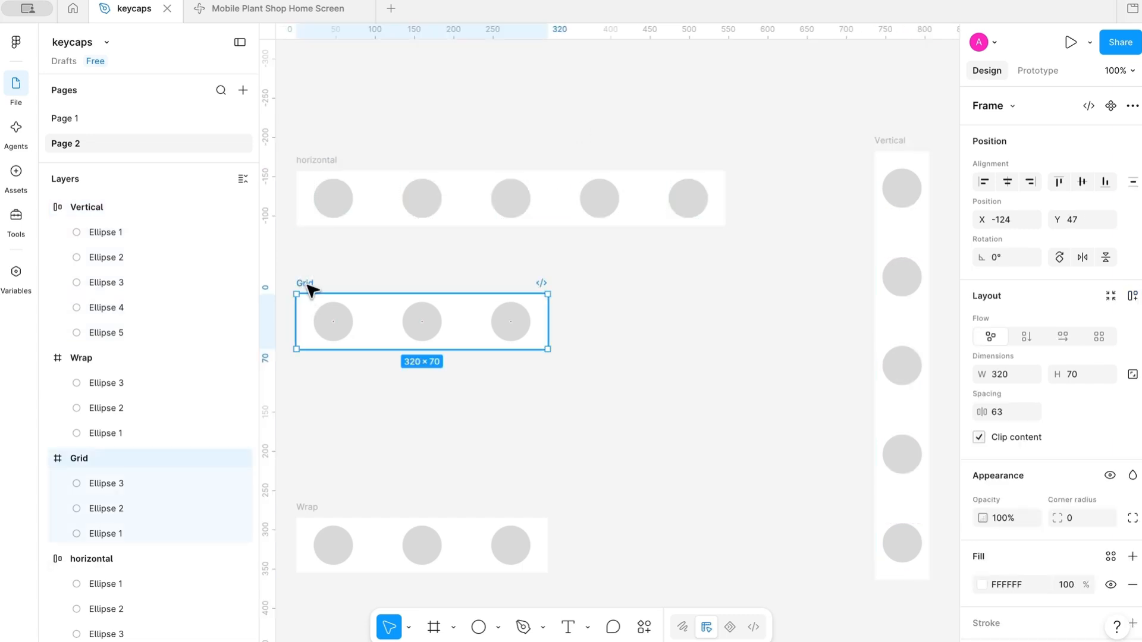
{"action": "key", "text": "shift+a"}
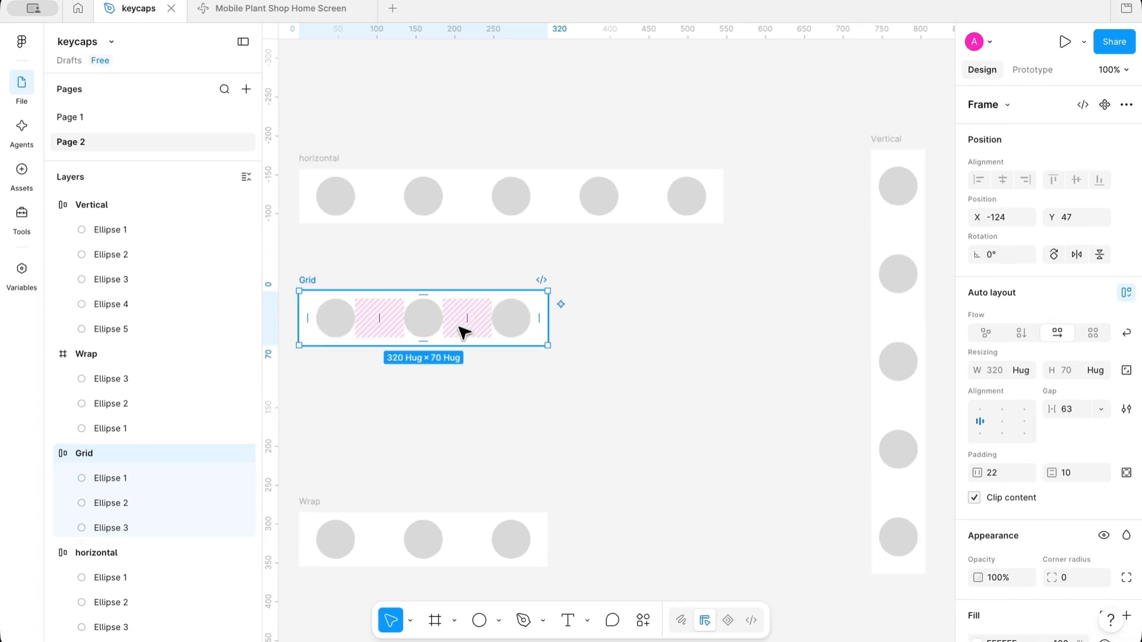
{"action": "left_click", "coordinate": [511, 323]}
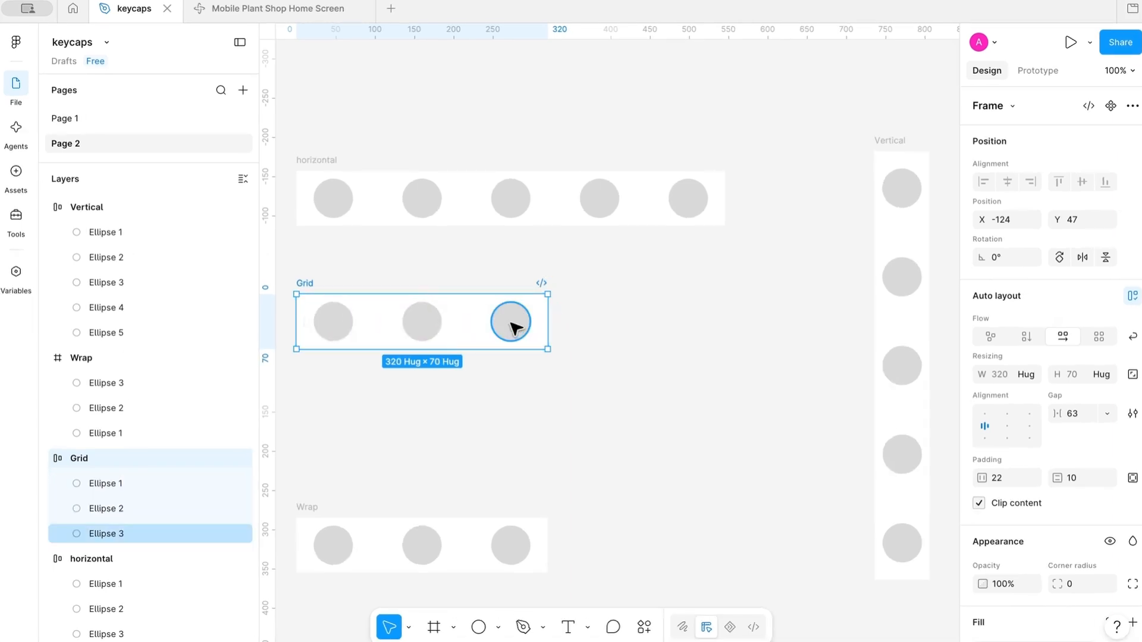
{"action": "left_click", "coordinate": [510, 324]}
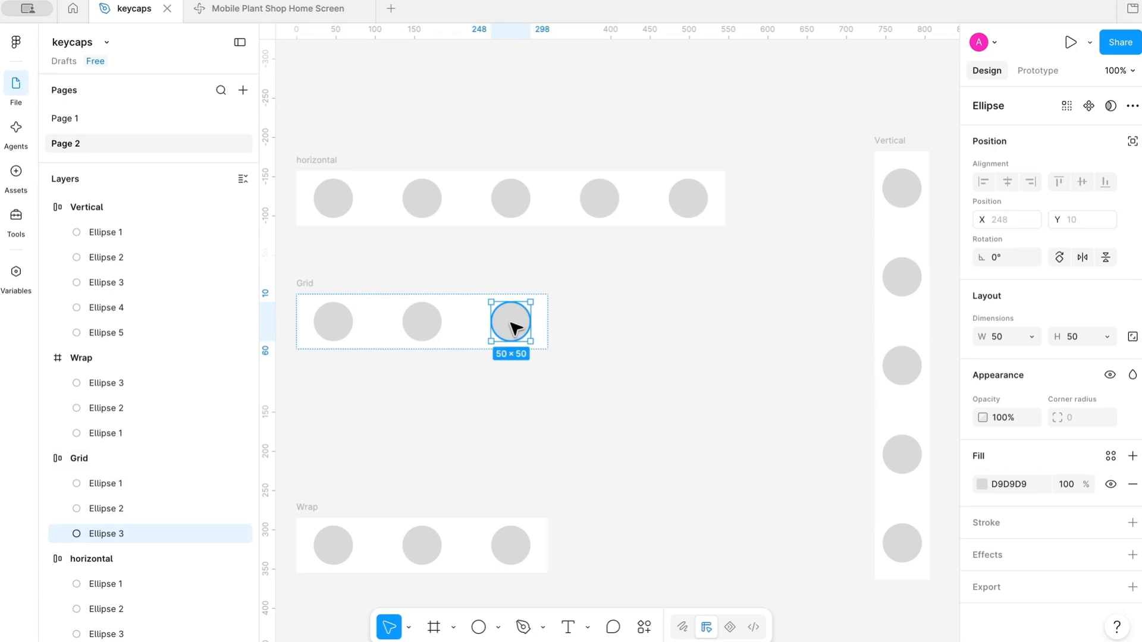
{"action": "key", "text": "ctrl+d"}
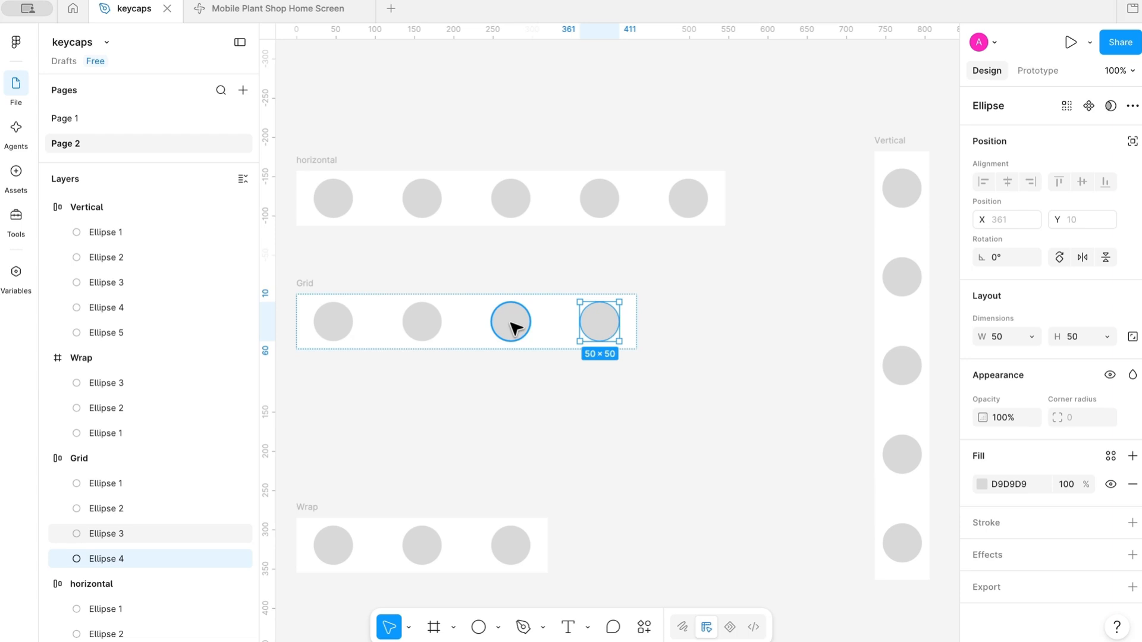
{"action": "key", "text": "ctrl+z"}
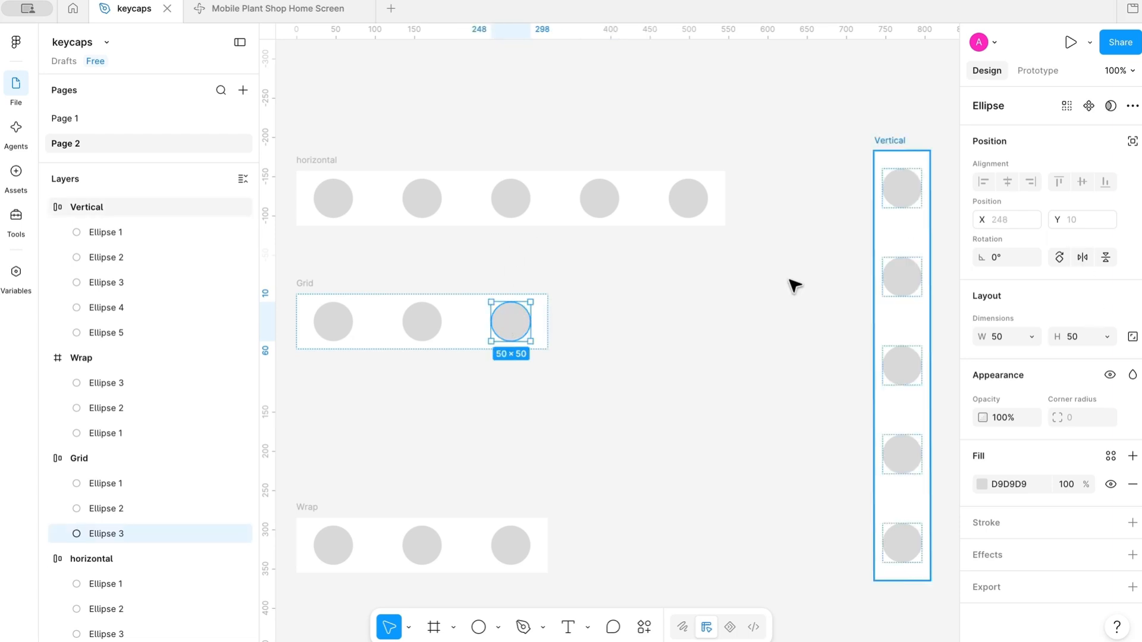
- Change the Grid frame's flow to grid and duplicate its third circle to add three more circles
{"action": "left_click", "coordinate": [310, 286]}
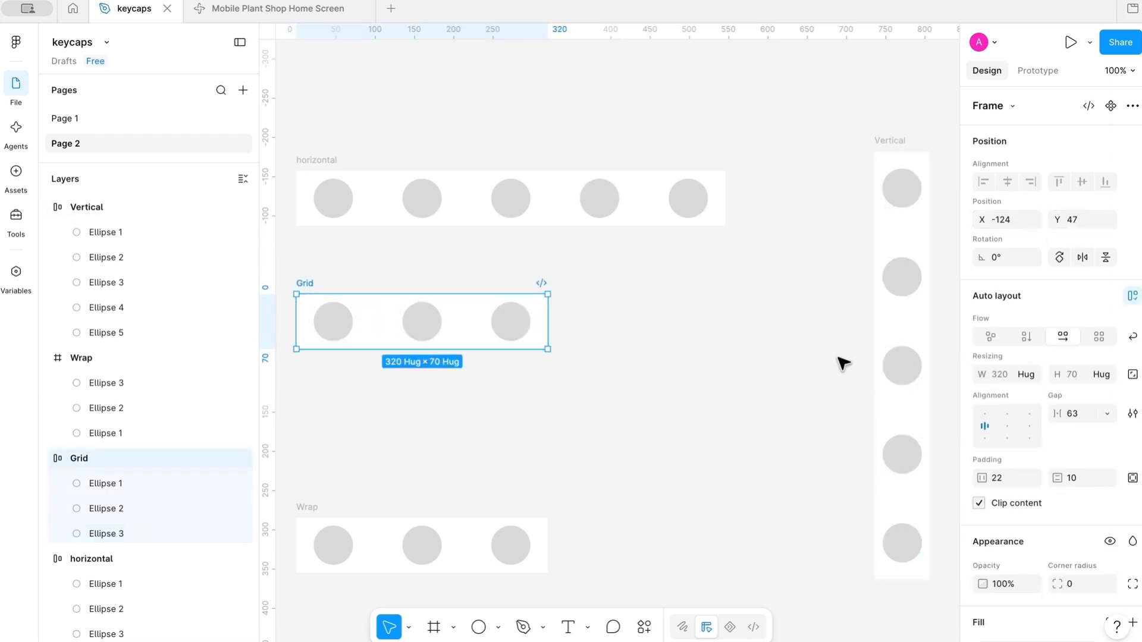
{"action": "left_click", "coordinate": [1100, 337]}
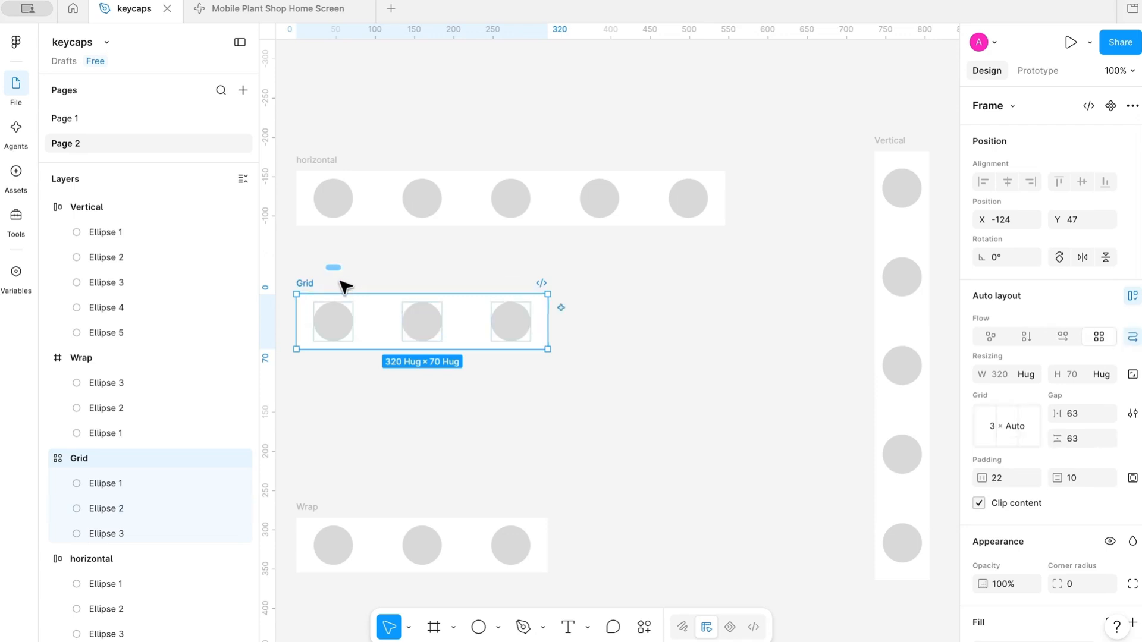
{"action": "left_click", "coordinate": [509, 325]}
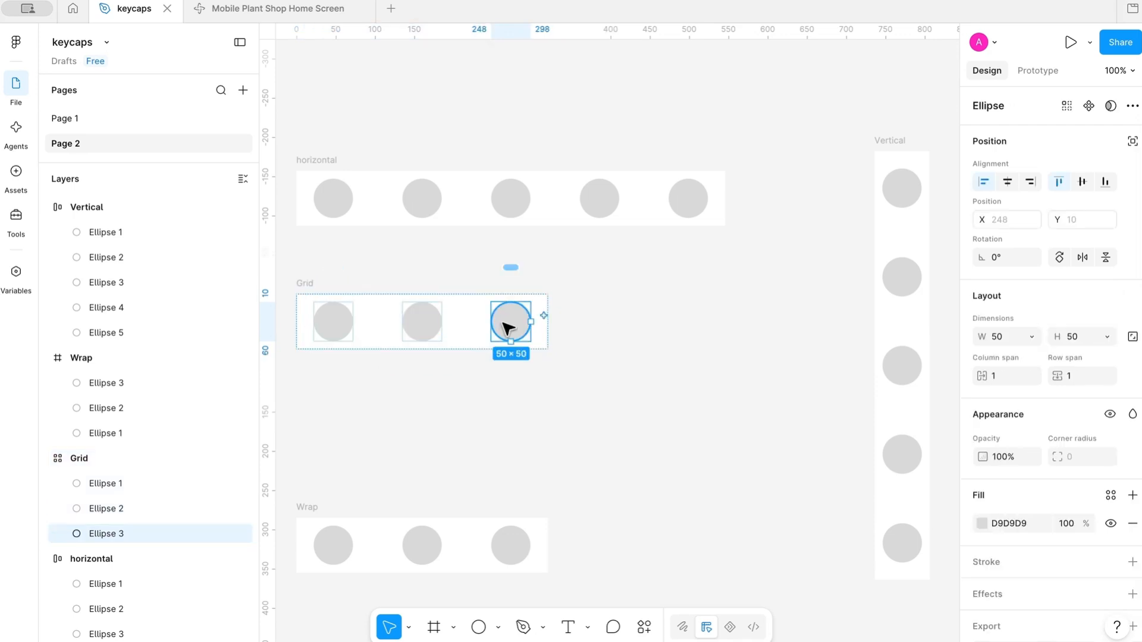
{"action": "key", "text": "ctrl+d"}
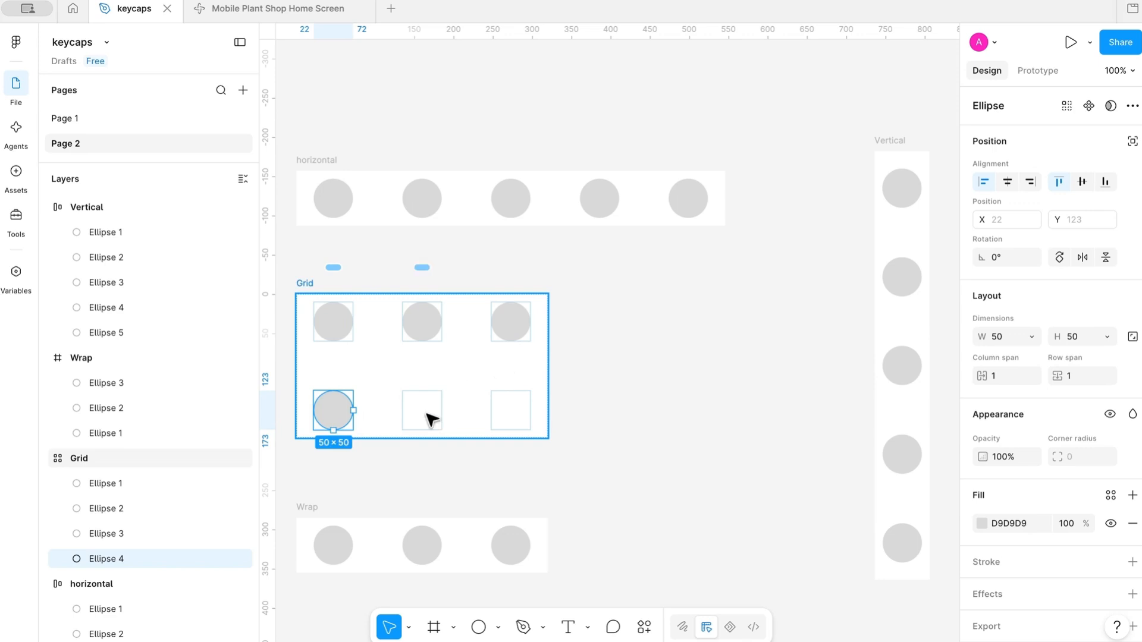
{"action": "key", "text": "ctrl+d"}
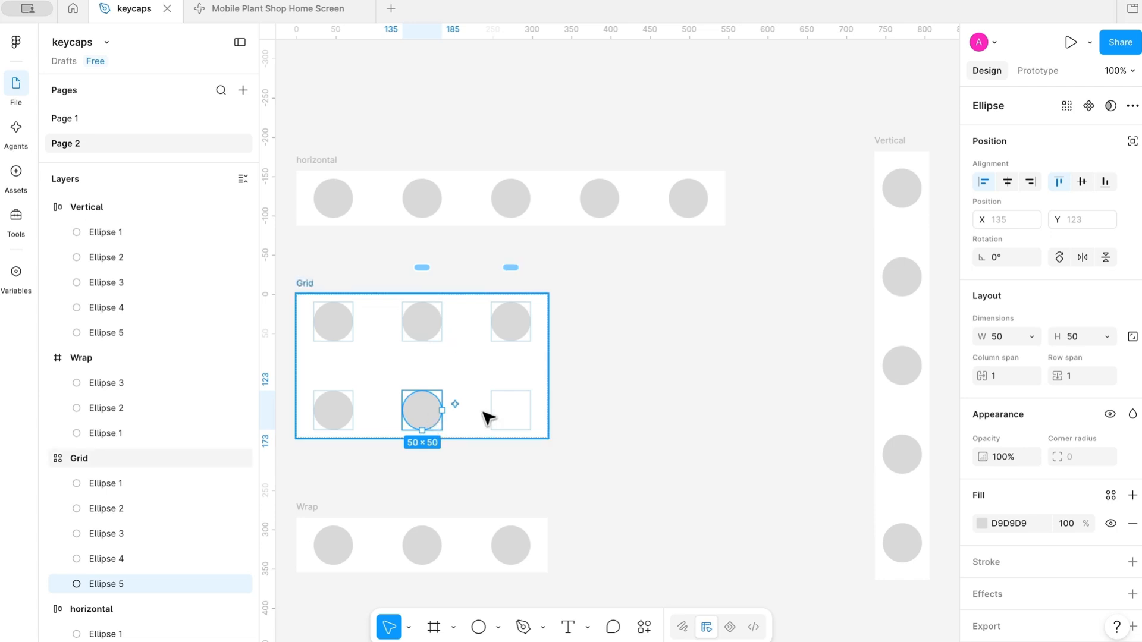
{"action": "key", "text": "ctrl+d"}
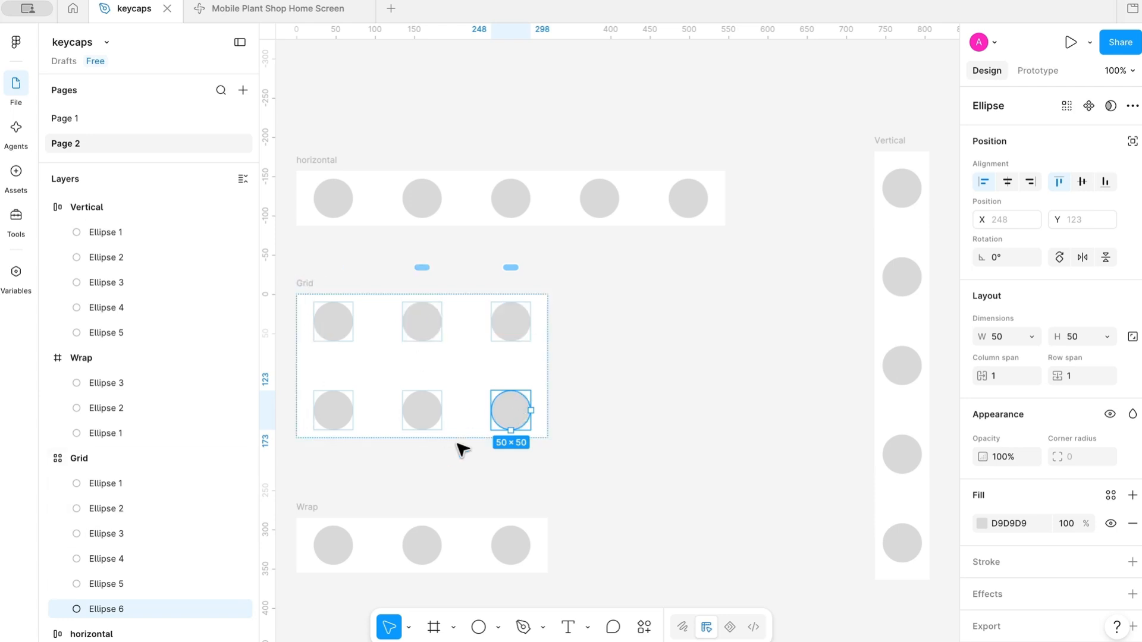
- Add auto layout to the Wrap frame and turn on wrapping for its horizontal flow
{"action": "left_click", "coordinate": [303, 510]}
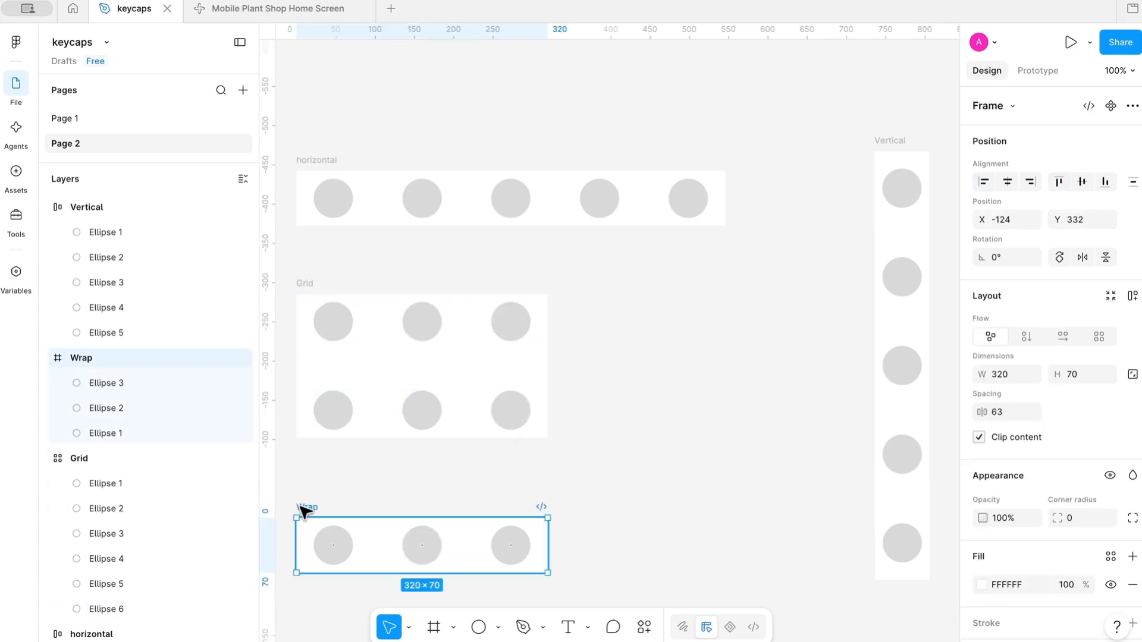
{"action": "scroll", "coordinate": [690, 566], "scroll_direction": "down", "scroll_amount": 5}
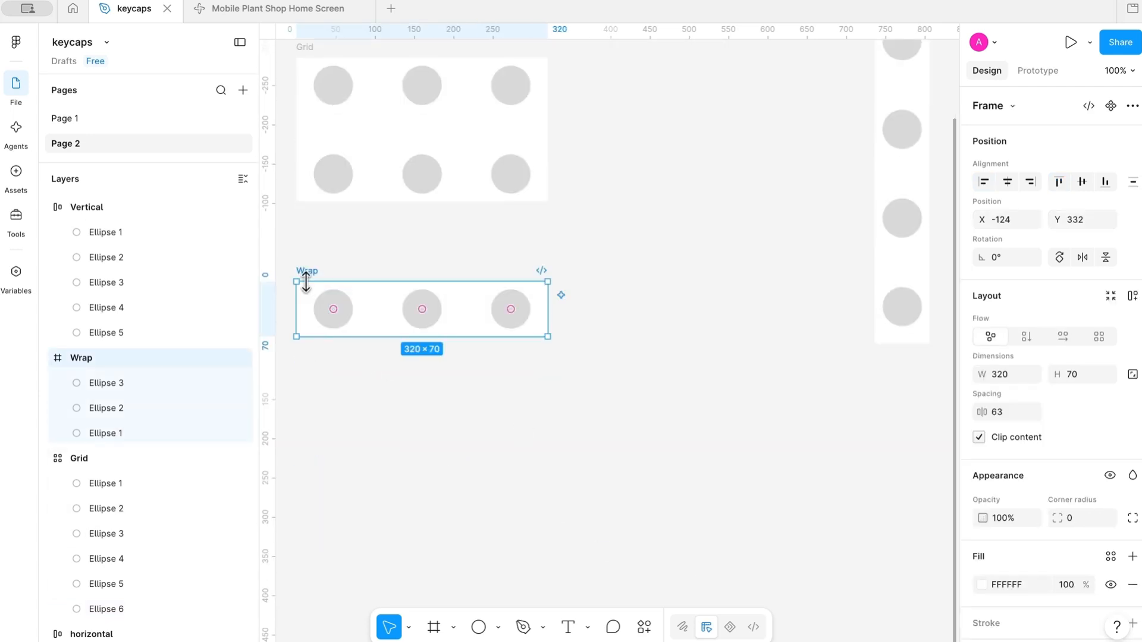
{"action": "left_click", "coordinate": [1132, 300]}
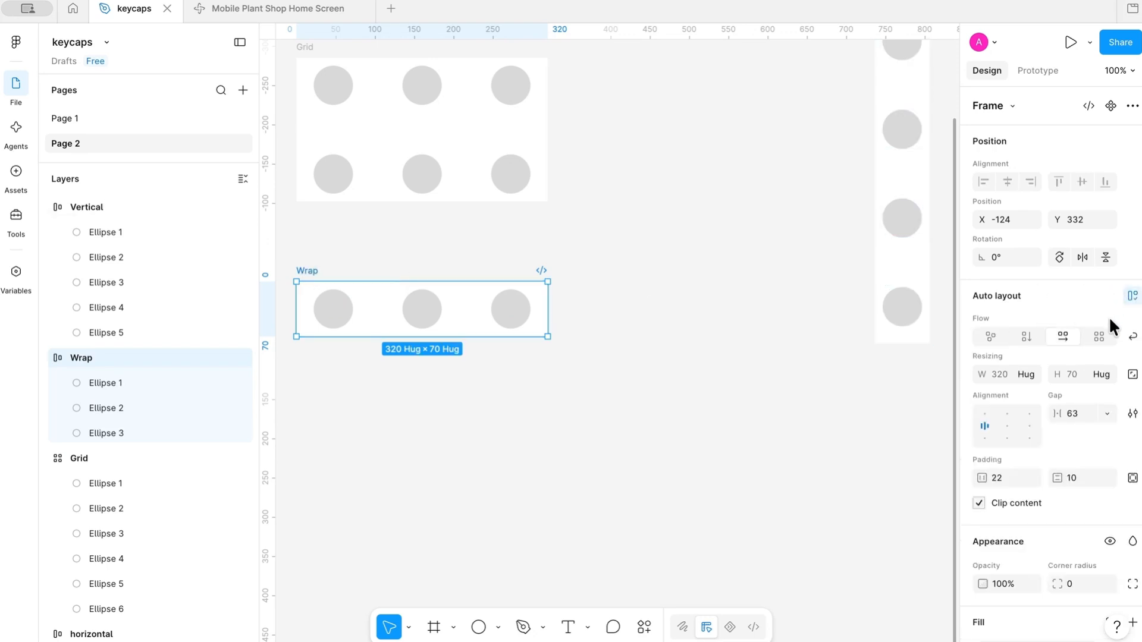
{"action": "left_click", "coordinate": [1132, 339]}
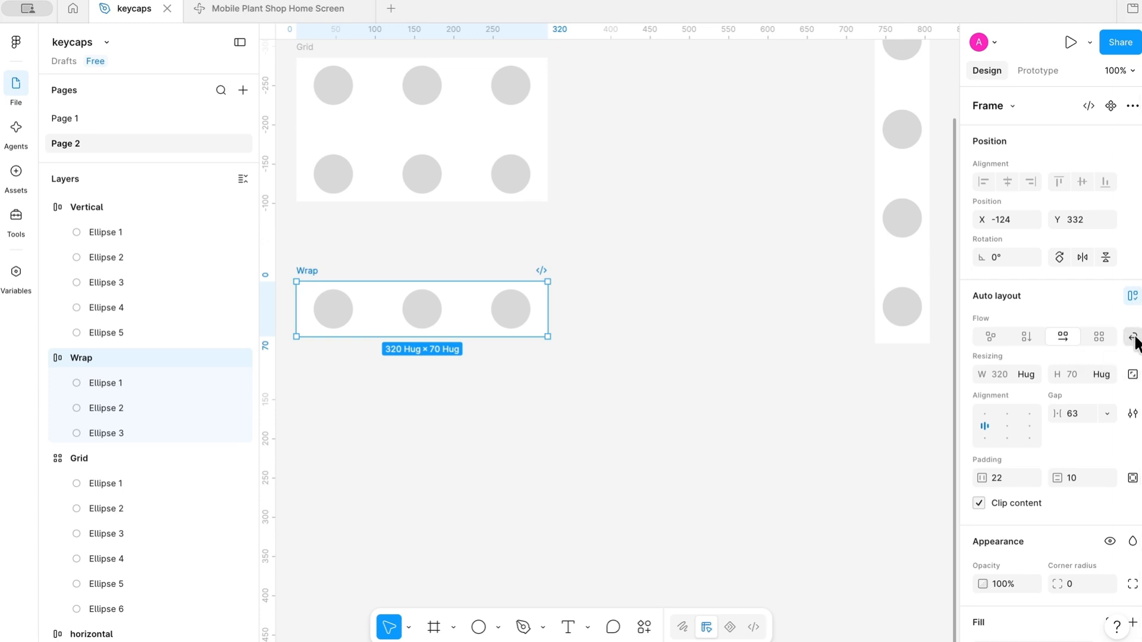
- Duplicate the last circle in the Wrap frame twice
{"action": "left_click", "coordinate": [524, 319]}
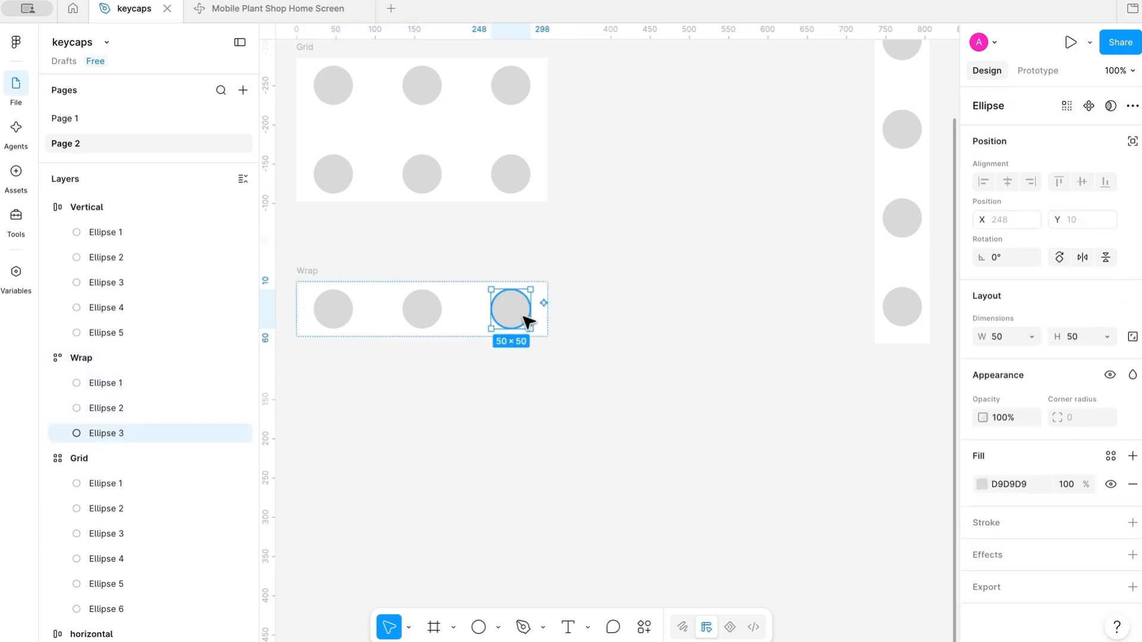
{"action": "key", "text": "ctrl+d"}
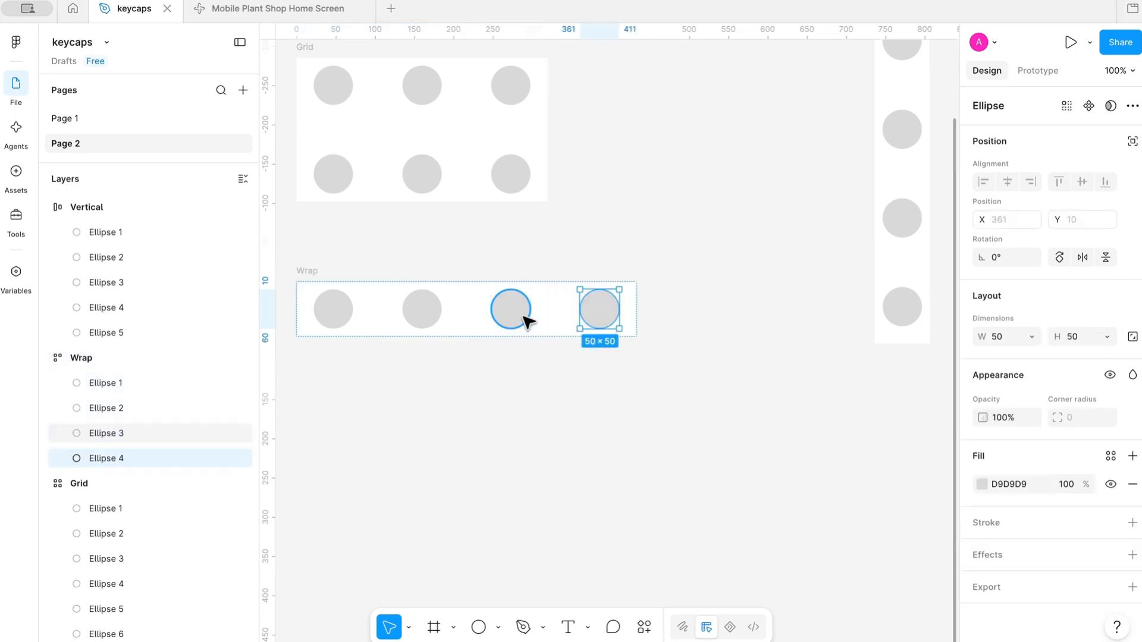
{"action": "key", "text": "ctrl+d"}
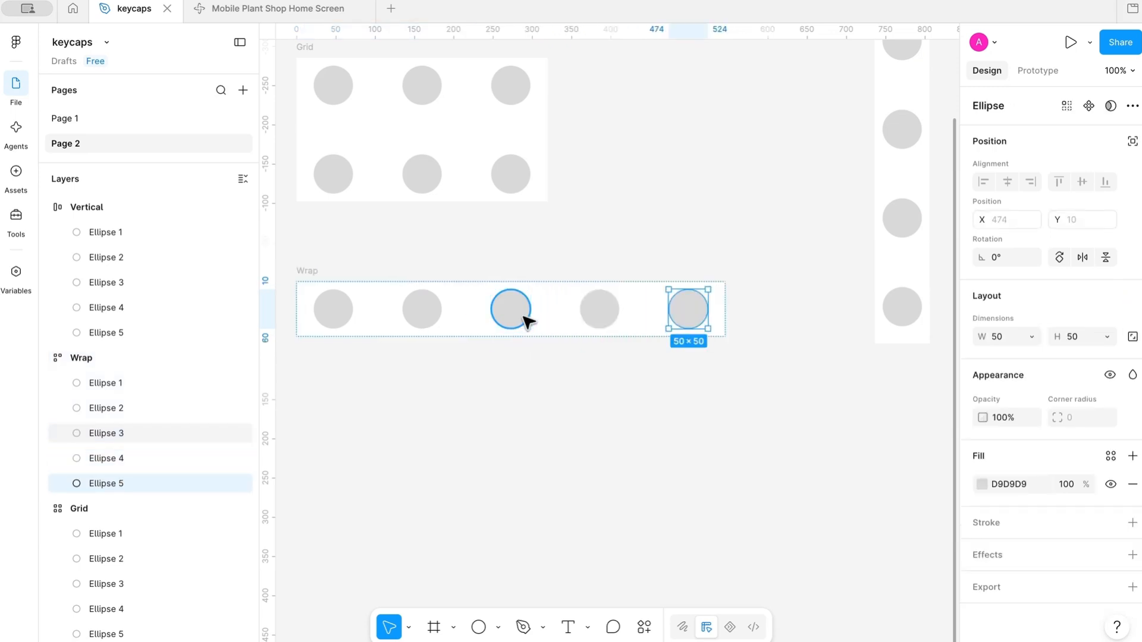
- Resize the Wrap frame to about 370 × 225 so its circles wrap onto two rows
{"action": "left_click", "coordinate": [308, 273]}
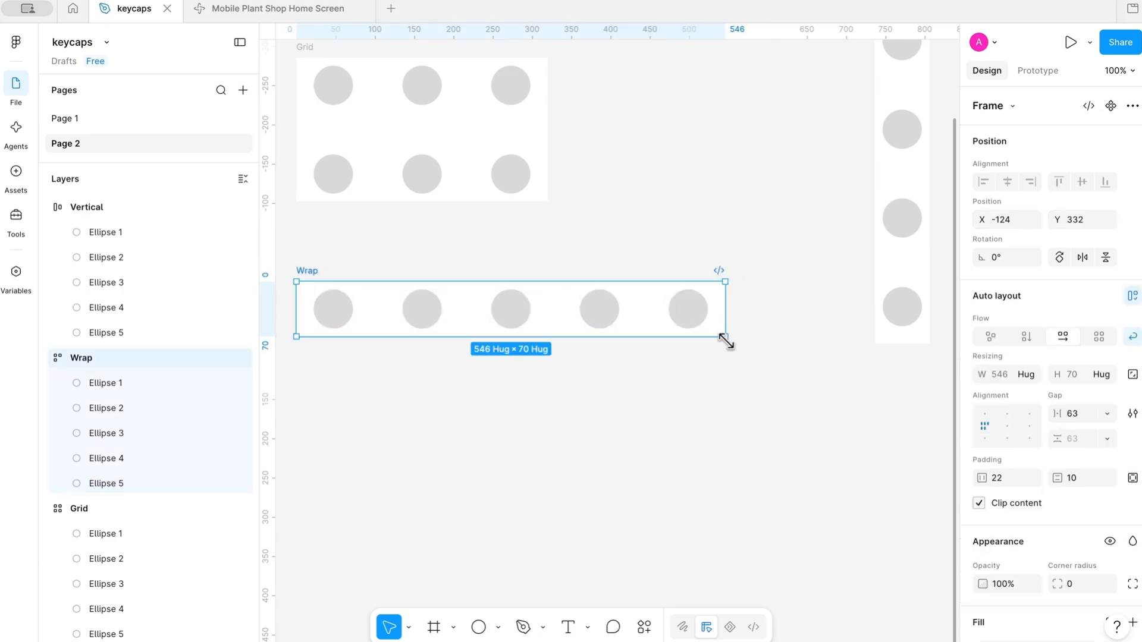
{"action": "left_click_drag", "start_coordinate": [725, 338], "coordinate": [606, 476]}
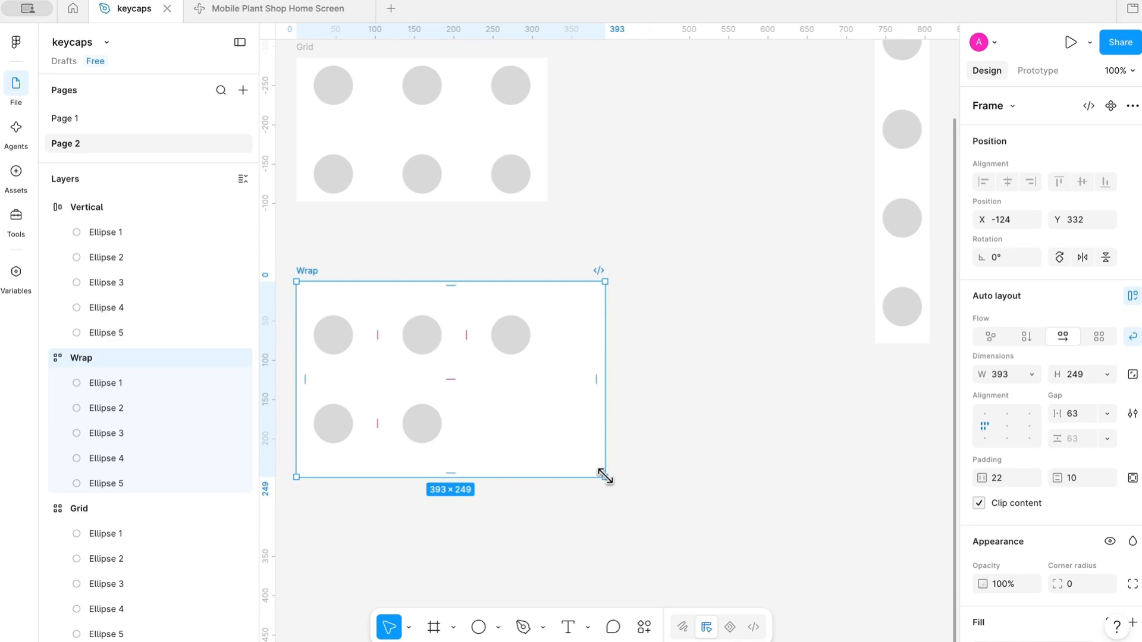
{"action": "left_click_drag", "start_coordinate": [603, 474], "coordinate": [585, 458]}
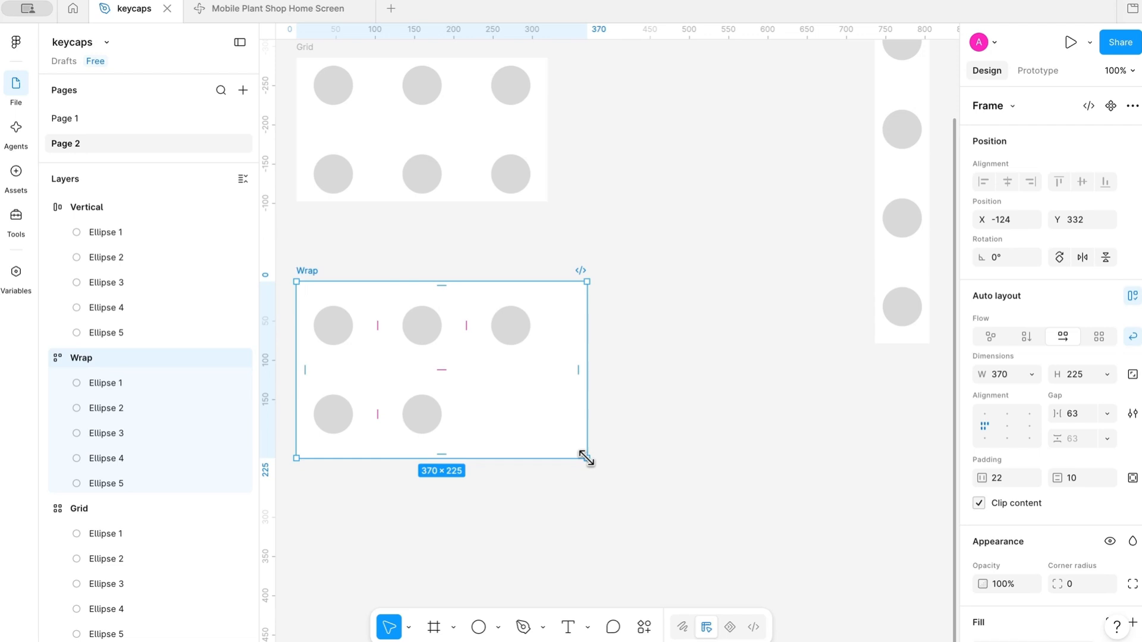
- Resize the Wrap frame to about 373 × 214
{"action": "mouse_move", "coordinate": [585, 457]}
{"action": "left_mouse_down"}
{"action": "mouse_move", "coordinate": [476, 556]}
{"action": "mouse_move", "coordinate": [612, 408]}
{"action": "mouse_move", "coordinate": [542, 513]}
{"action": "mouse_move", "coordinate": [506, 483]}
{"action": "mouse_move", "coordinate": [495, 492]}
{"action": "mouse_move", "coordinate": [589, 450]}
{"action": "left_mouse_up"}
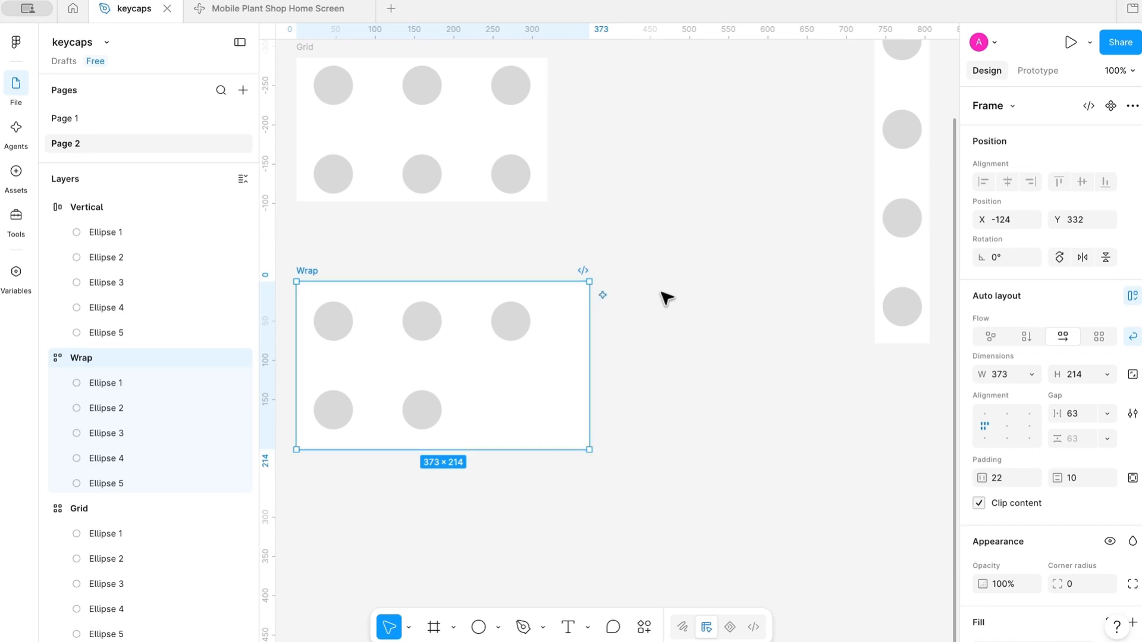
{"action": "scroll", "coordinate": [666, 298], "scroll_direction": "up", "scroll_amount": 5}
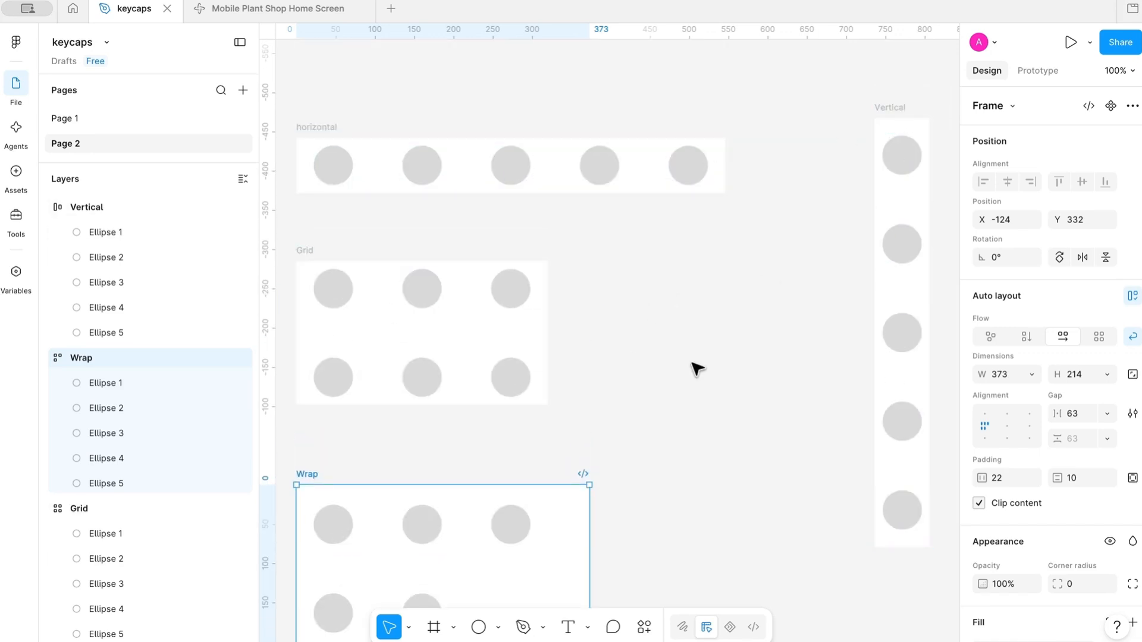
{"action": "scroll", "coordinate": [655, 485], "scroll_direction": "down", "scroll_amount": 4}
{"action": "scroll", "coordinate": [654, 380], "scroll_direction": "up", "scroll_amount": 1}
{"action": "scroll", "coordinate": [709, 333], "scroll_direction": "up", "scroll_amount": 2}
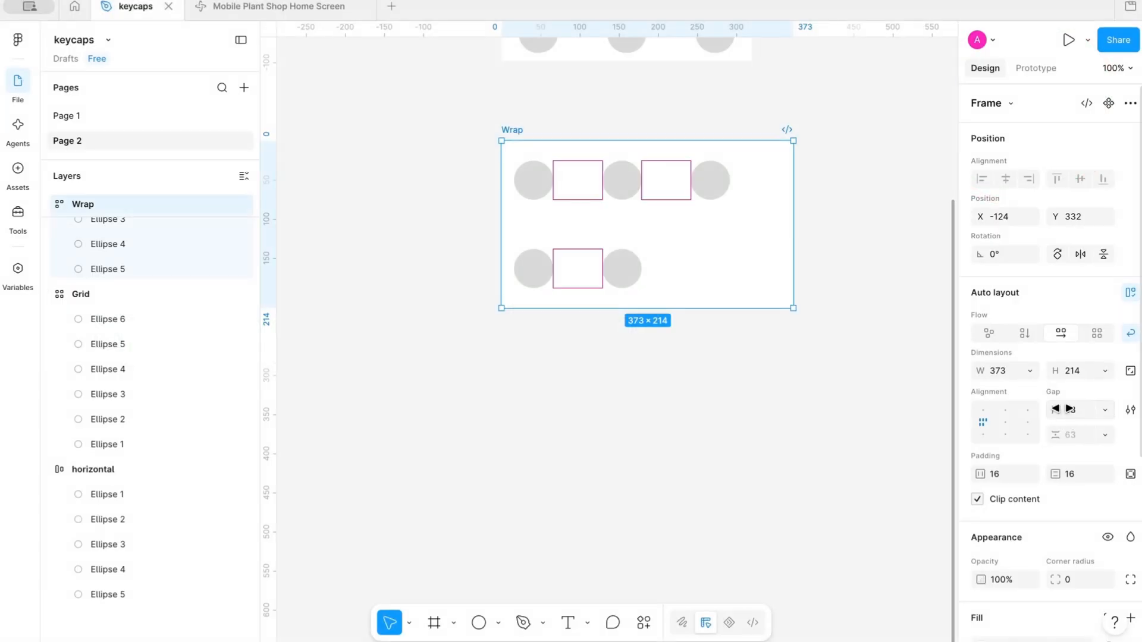
- Set the Wrap frame's horizontal and vertical gaps to 60
{"action": "mouse_move", "coordinate": [1063, 409]}
{"action": "left_mouse_down"}
{"action": "mouse_move", "coordinate": [1077, 411]}
{"action": "mouse_move", "coordinate": [1046, 416]}
{"action": "left_mouse_up"}
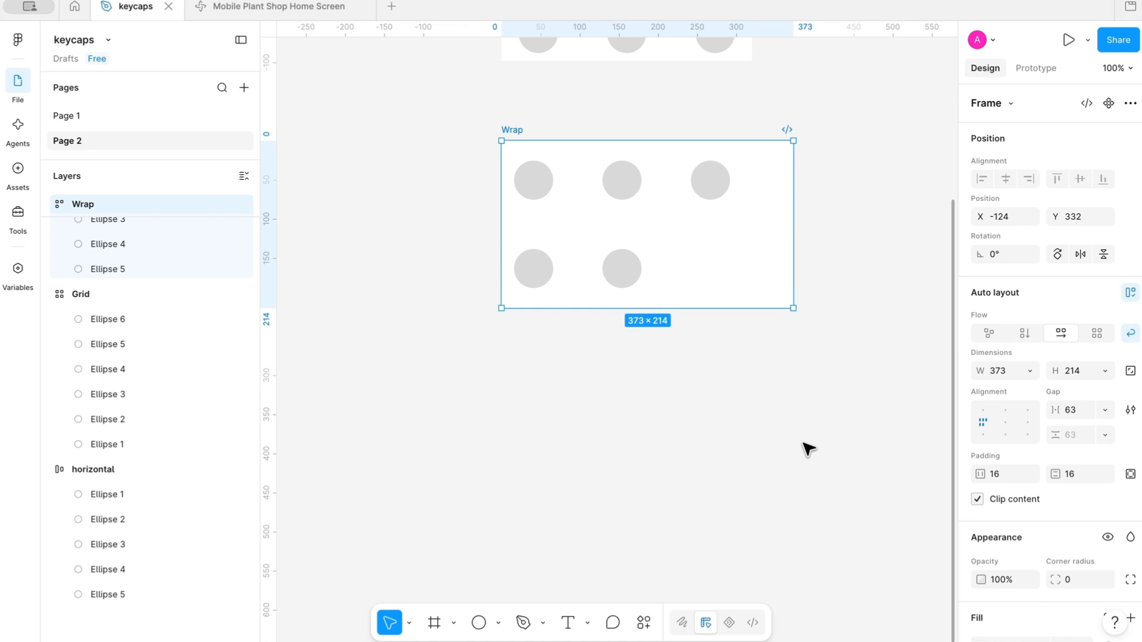
{"action": "left_click_drag", "start_coordinate": [1065, 409], "coordinate": [1057, 413]}
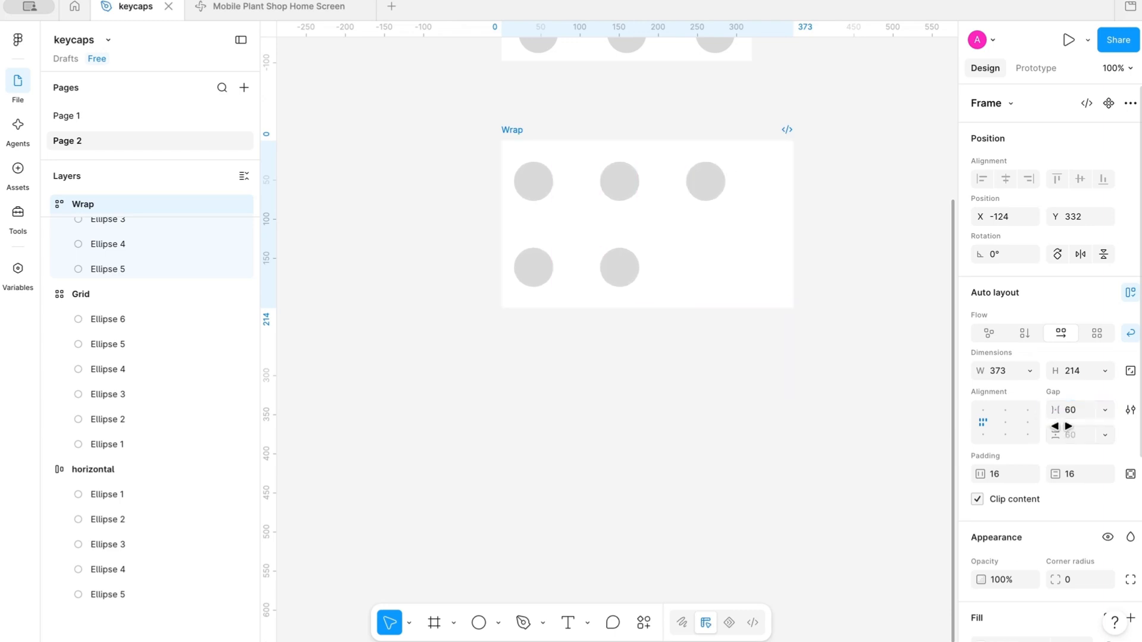
{"action": "left_click_drag", "start_coordinate": [1062, 437], "coordinate": [1059, 437]}
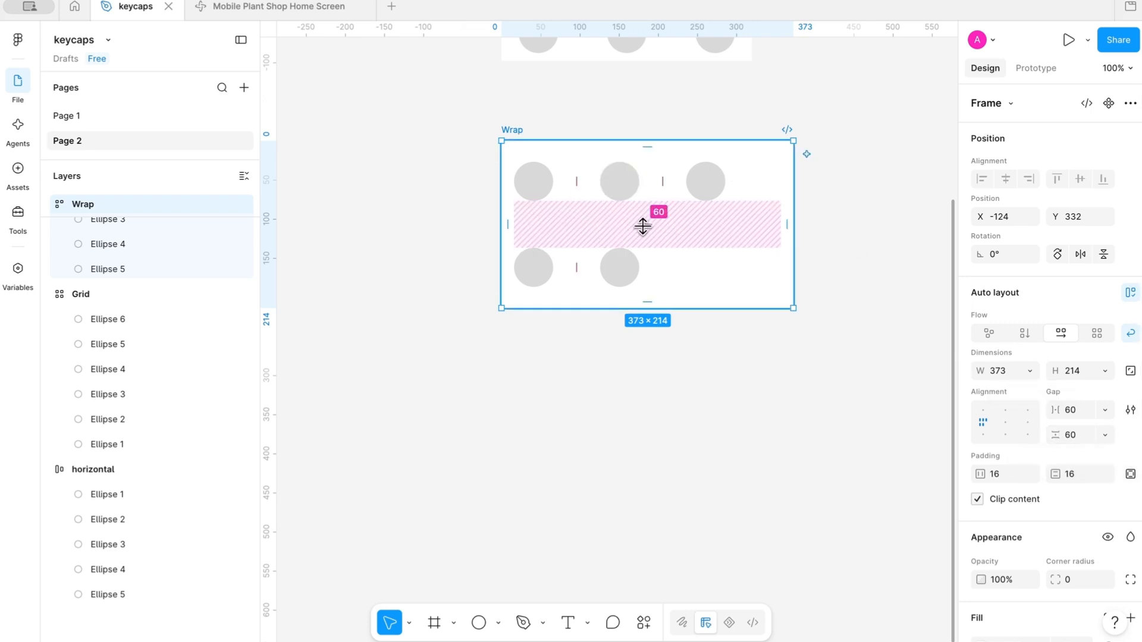
- Adjust the gaps between the Wrap frame's circles on the canvas, reducing the horizontal gap to -24 so they overlap
{"action": "mouse_move", "coordinate": [644, 227]}
{"action": "left_mouse_down"}
{"action": "mouse_move", "coordinate": [648, 247]}
{"action": "mouse_move", "coordinate": [653, 225]}
{"action": "left_mouse_up"}
{"action": "mouse_move", "coordinate": [571, 182]}
{"action": "left_mouse_down"}
{"action": "mouse_move", "coordinate": [607, 196]}
{"action": "mouse_move", "coordinate": [575, 197]}
{"action": "left_mouse_up"}
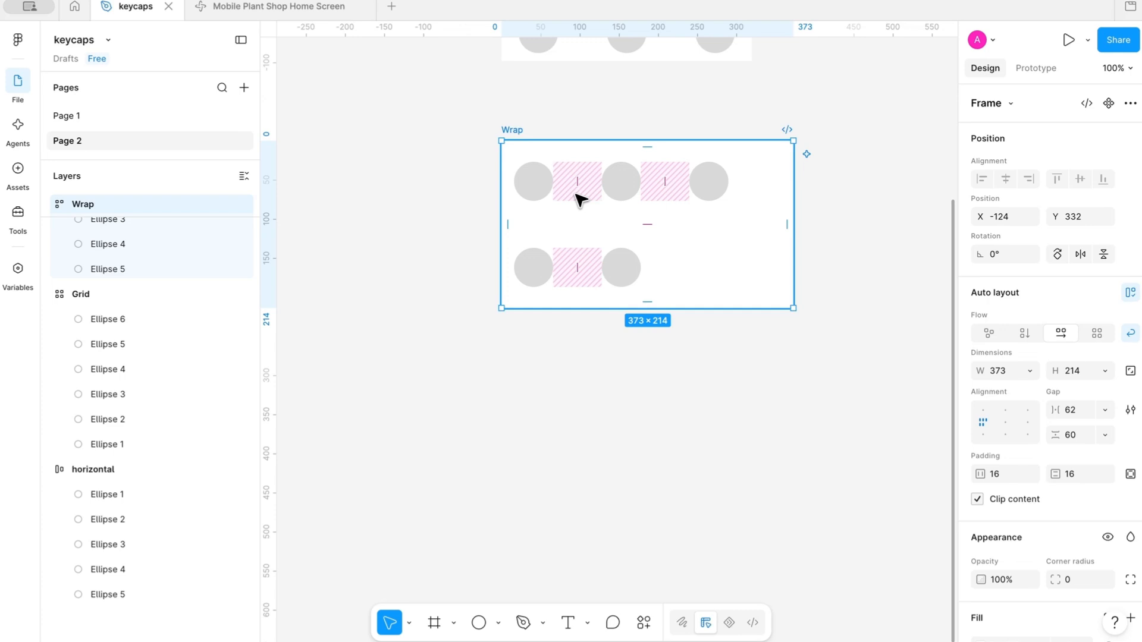
{"action": "left_click_drag", "start_coordinate": [577, 181], "coordinate": [539, 183]}
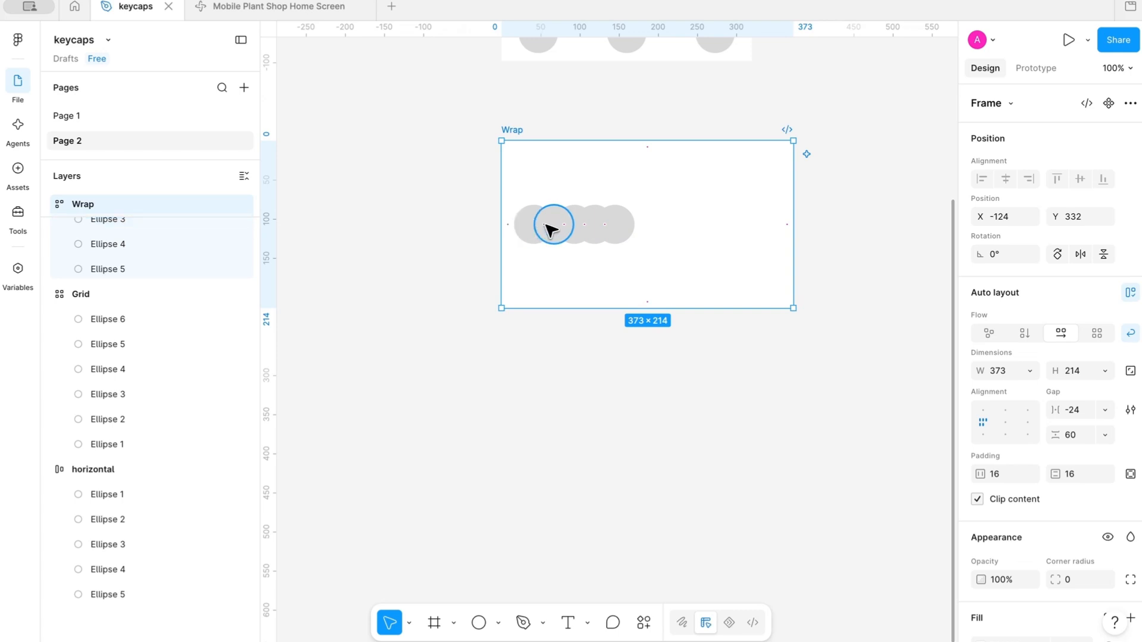
- Move the Wrap frame to X -139 and set its horizontal gap to 60
{"action": "mouse_move", "coordinate": [549, 231]}
{"action": "left_mouse_down"}
{"action": "mouse_move", "coordinate": [563, 231]}
{"action": "mouse_move", "coordinate": [533, 229]}
{"action": "left_mouse_up"}
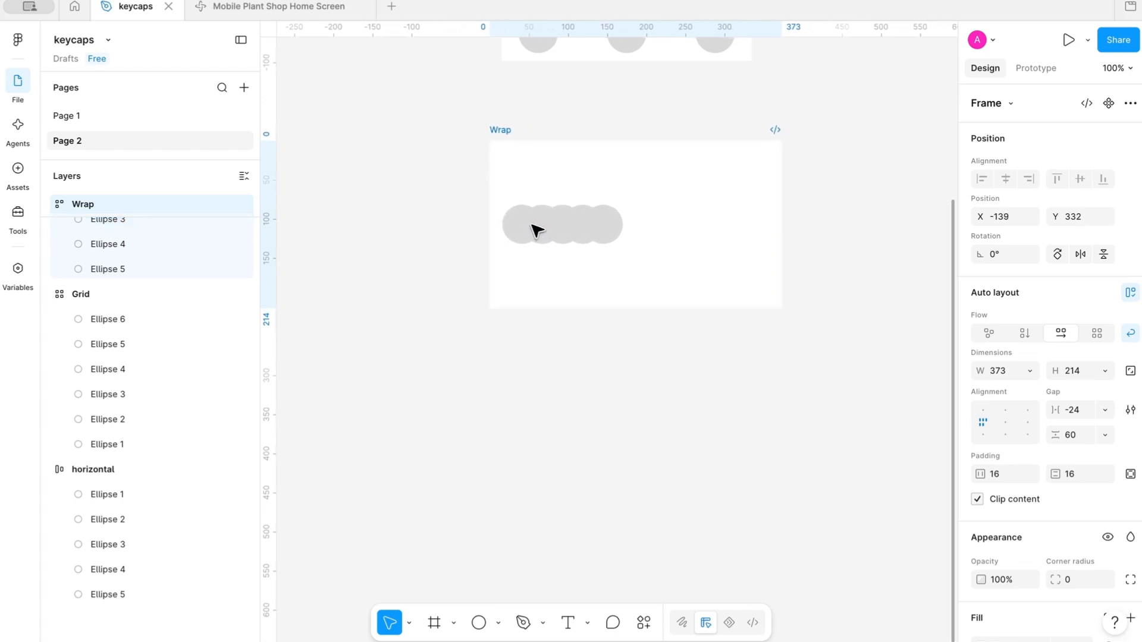
{"action": "mouse_move", "coordinate": [1058, 411]}
{"action": "left_mouse_down"}
{"action": "mouse_move", "coordinate": [1104, 412]}
{"action": "mouse_move", "coordinate": [1045, 408]}
{"action": "left_mouse_up"}
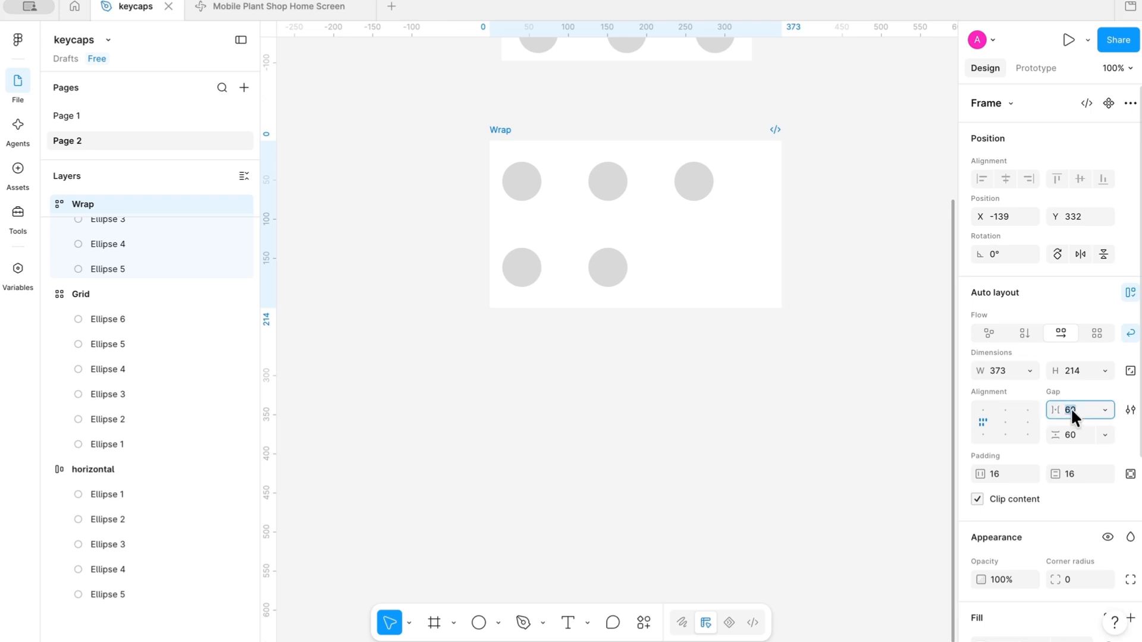
{"action": "left_click", "coordinate": [1072, 409]}
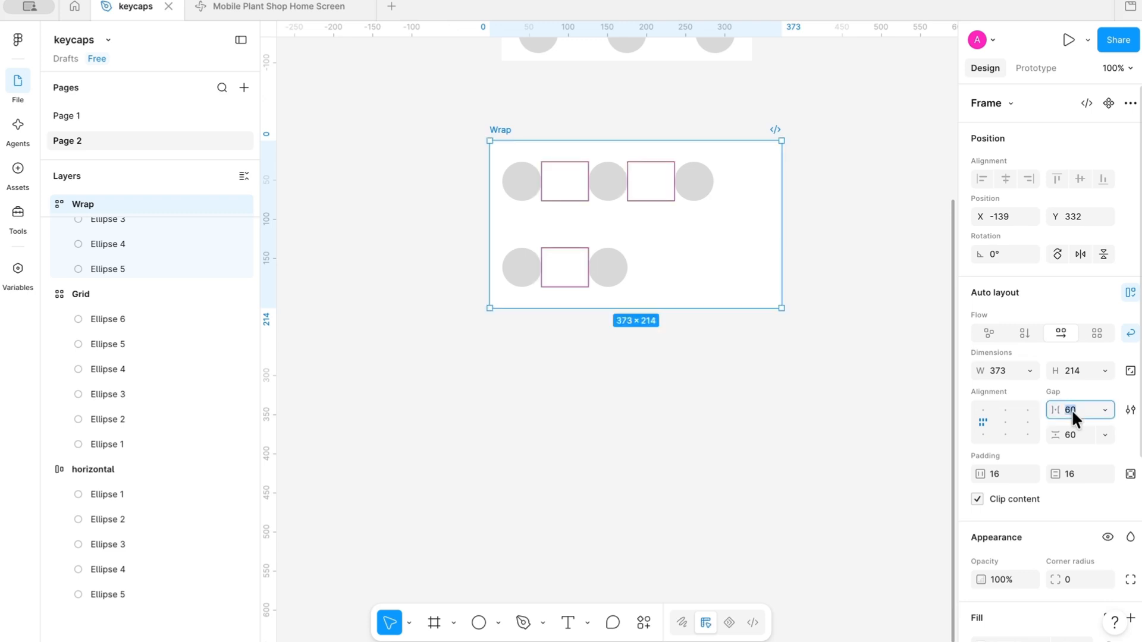
{"action": "type", "text": "50"}
{"action": "key", "text": "BackSpace"}
{"action": "key", "text": "BackSpace"}
{"action": "type", "text": "60"}
{"action": "key", "text": "Return"}
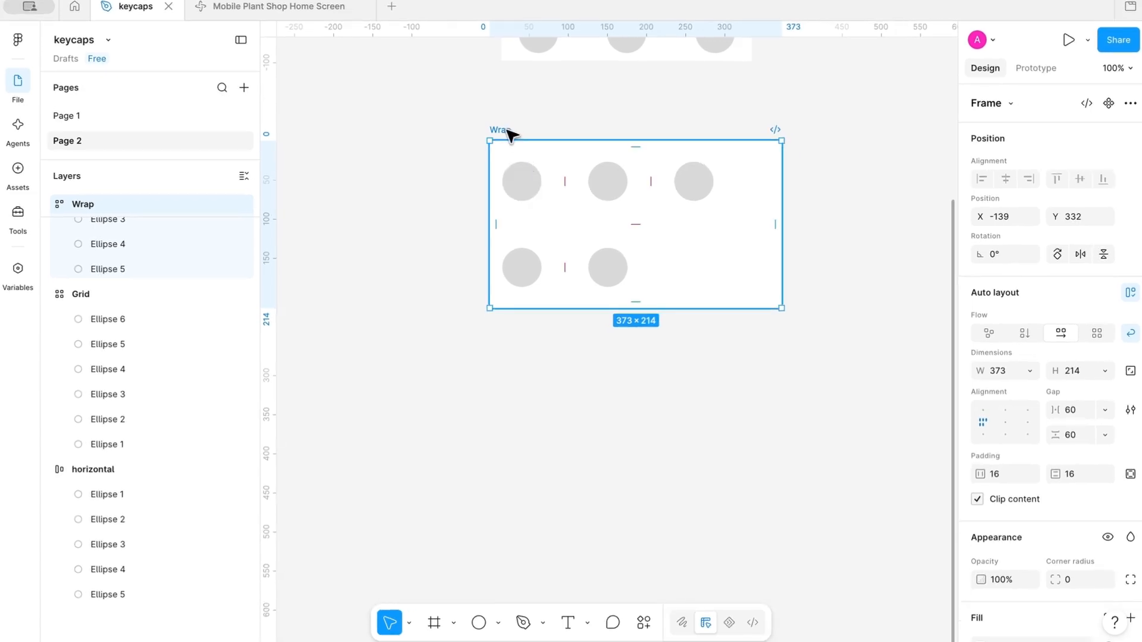
- Center the Wrap frame's contents, switching its horizontal gap to Auto and back to 60
{"action": "double_click", "coordinate": [1005, 422]}
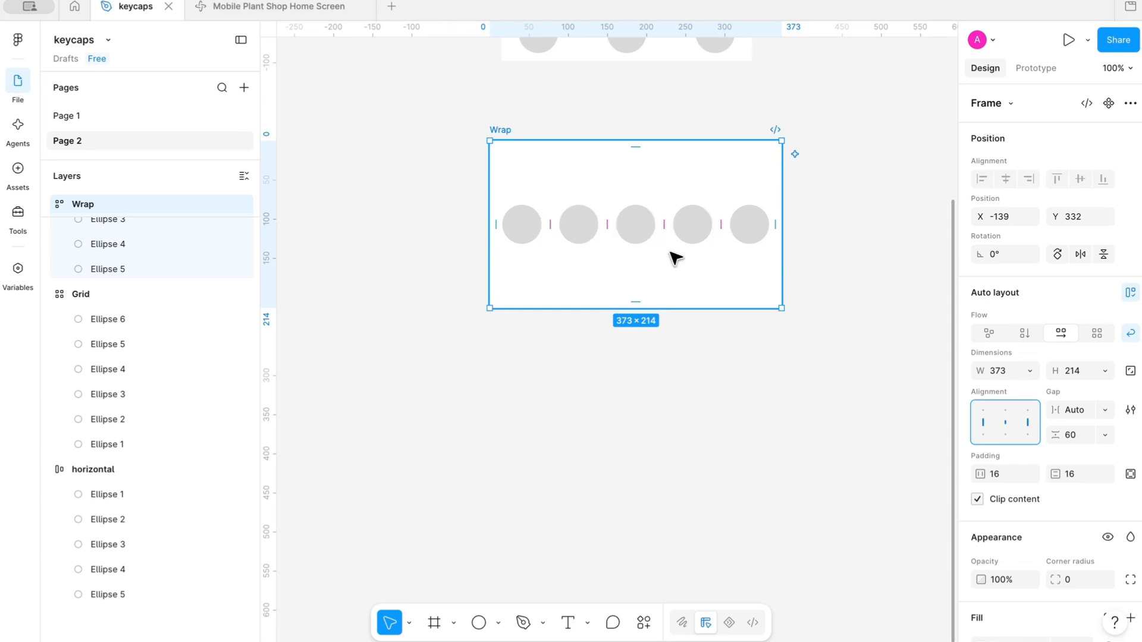
{"action": "left_click", "coordinate": [1005, 420]}
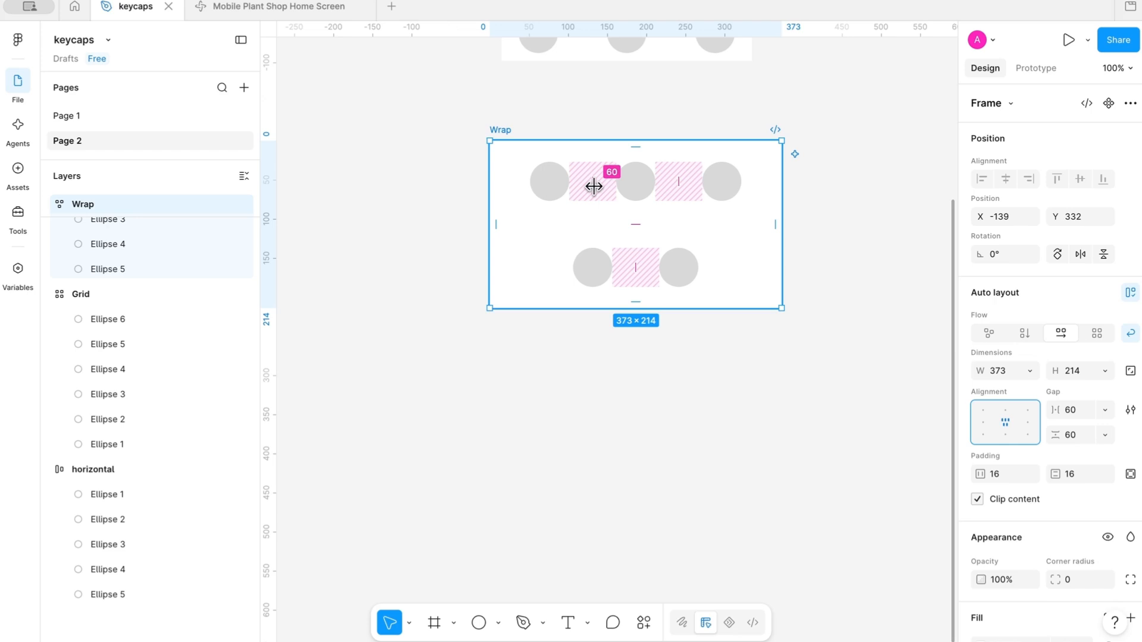
- Inspect the padding on all four sides of the Wrap frame and open the top padding value for editing
{"action": "scroll", "coordinate": [629, 218], "scroll_direction": "down", "scroll_amount": 1}
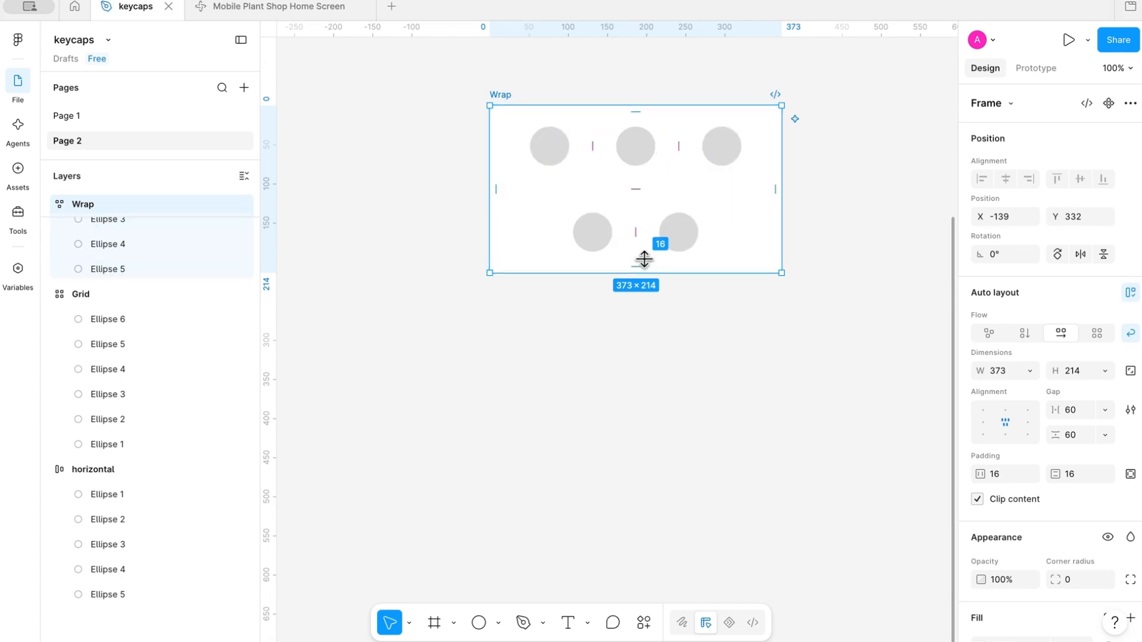
{"action": "mouse_move", "coordinate": [497, 188]}
{"action": "left_mouse_down"}
{"action": "mouse_move", "coordinate": [527, 191]}
{"action": "mouse_move", "coordinate": [502, 194]}
{"action": "left_mouse_up"}
{"action": "mouse_move", "coordinate": [772, 189]}
{"action": "left_mouse_down"}
{"action": "mouse_move", "coordinate": [747, 194]}
{"action": "mouse_move", "coordinate": [772, 196]}
{"action": "left_mouse_up"}
{"action": "left_click_drag", "start_coordinate": [498, 188], "coordinate": [495, 188]}
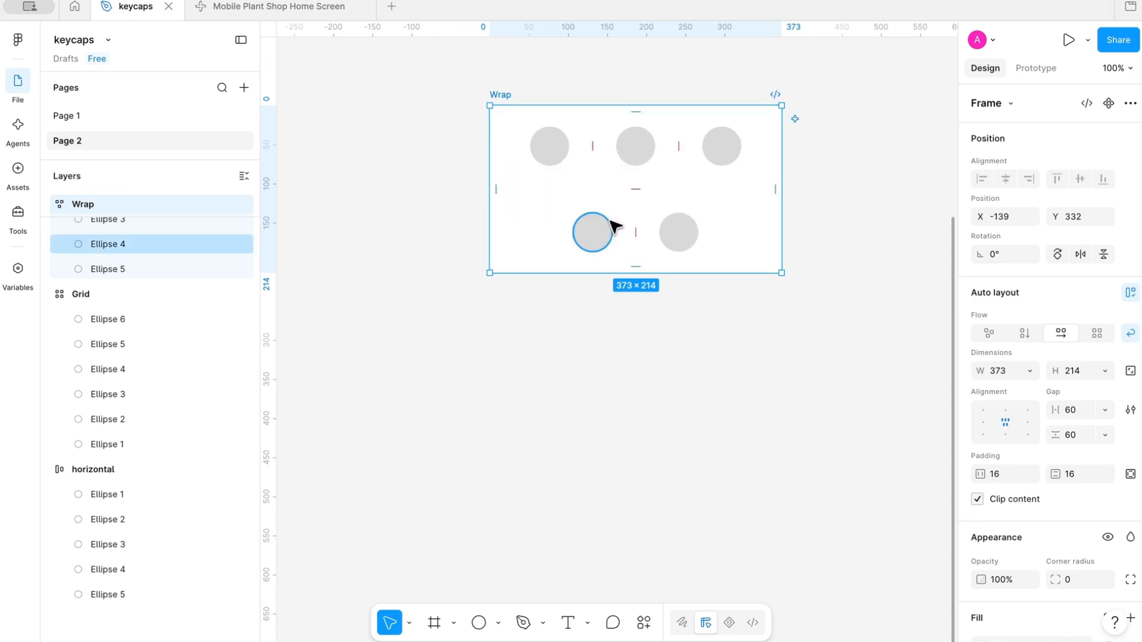
{"action": "mouse_move", "coordinate": [635, 263]}
{"action": "left_mouse_down"}
{"action": "mouse_move", "coordinate": [630, 216]}
{"action": "mouse_move", "coordinate": [629, 263]}
{"action": "left_mouse_up"}
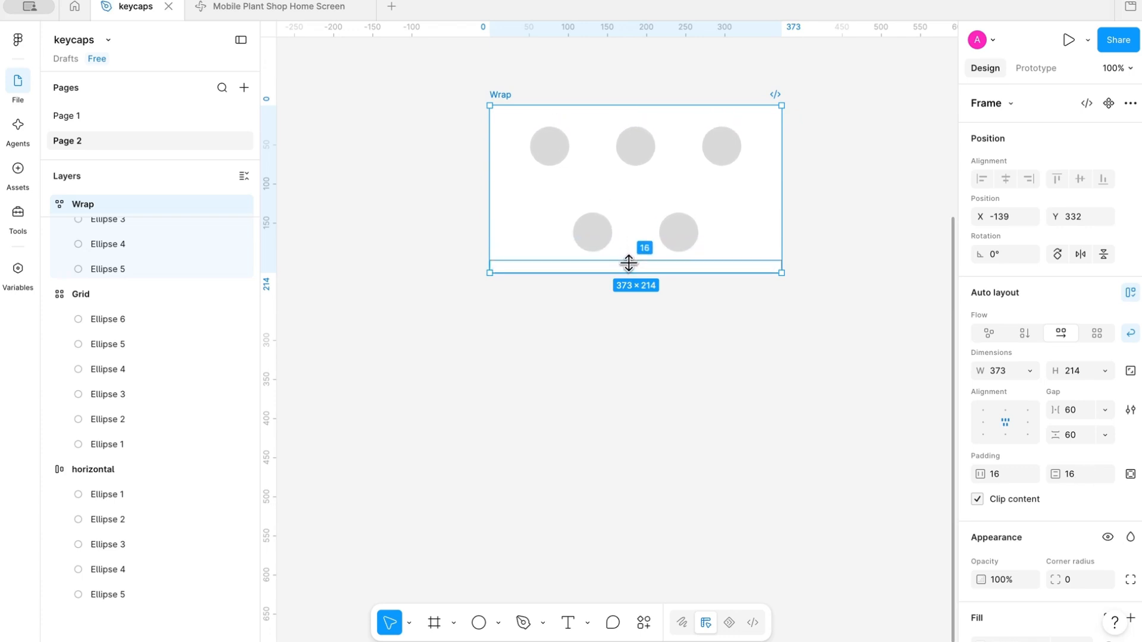
{"action": "mouse_move", "coordinate": [632, 114]}
{"action": "left_mouse_down"}
{"action": "mouse_move", "coordinate": [633, 134]}
{"action": "mouse_move", "coordinate": [633, 115]}
{"action": "left_mouse_up"}
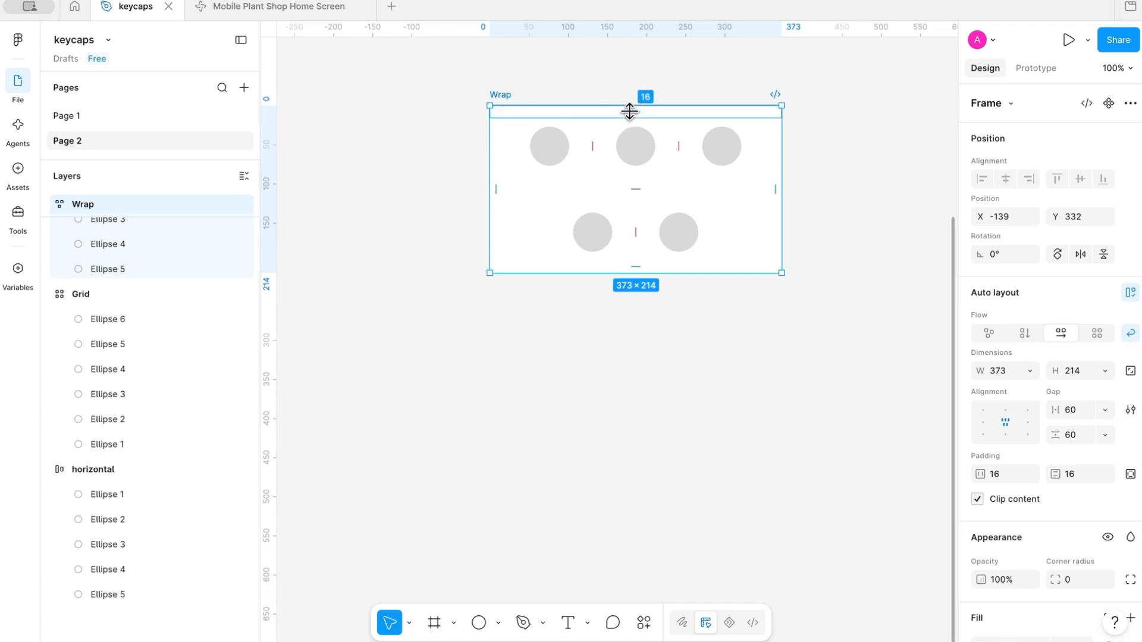
{"action": "left_click", "coordinate": [632, 114]}
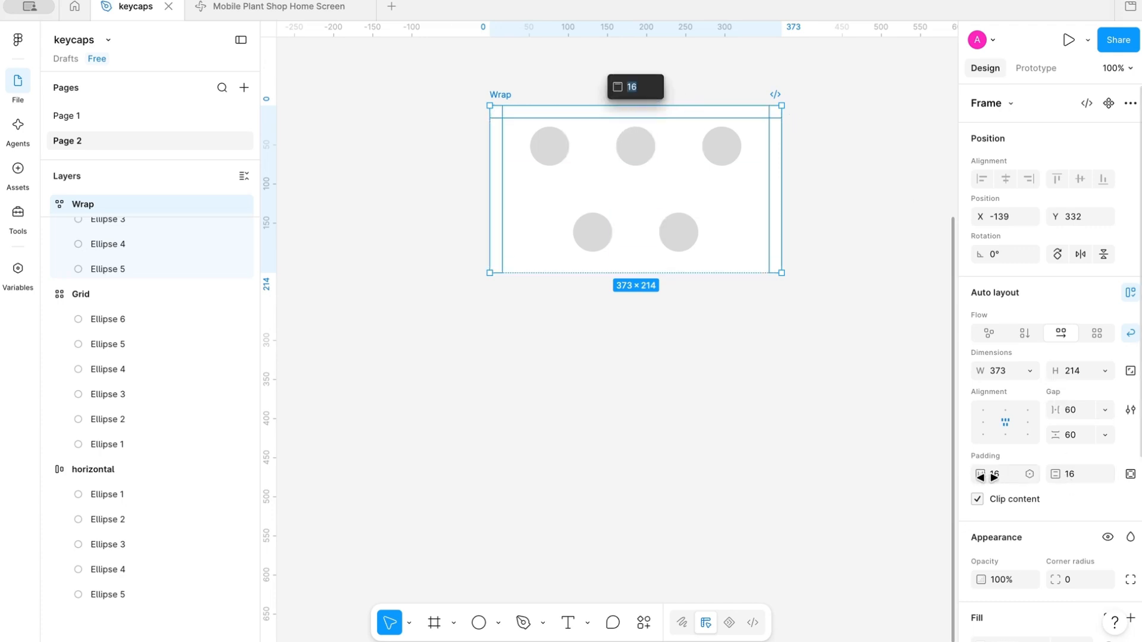
{"action": "mouse_move", "coordinate": [987, 474]}
{"action": "left_mouse_down"}
{"action": "mouse_move", "coordinate": [1006, 474]}
{"action": "mouse_move", "coordinate": [987, 475]}
{"action": "left_mouse_up"}
- Set the Wrap frame's vertical padding to 20 and return it to 16
{"action": "left_click", "coordinate": [1072, 472]}
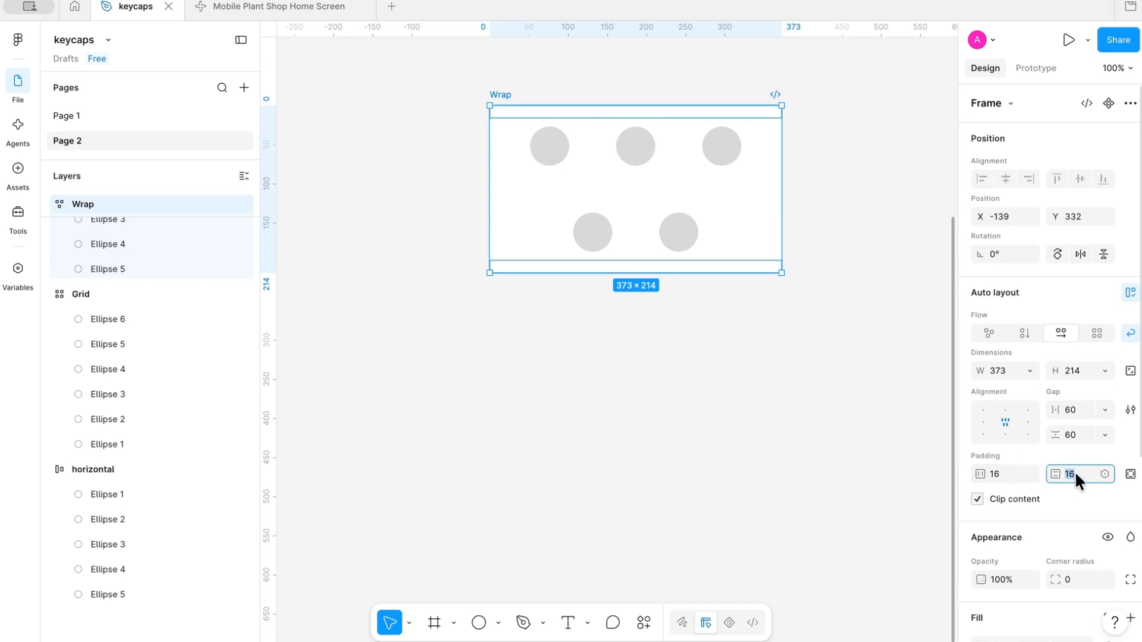
{"action": "type", "text": "20"}
{"action": "key", "text": "Return"}
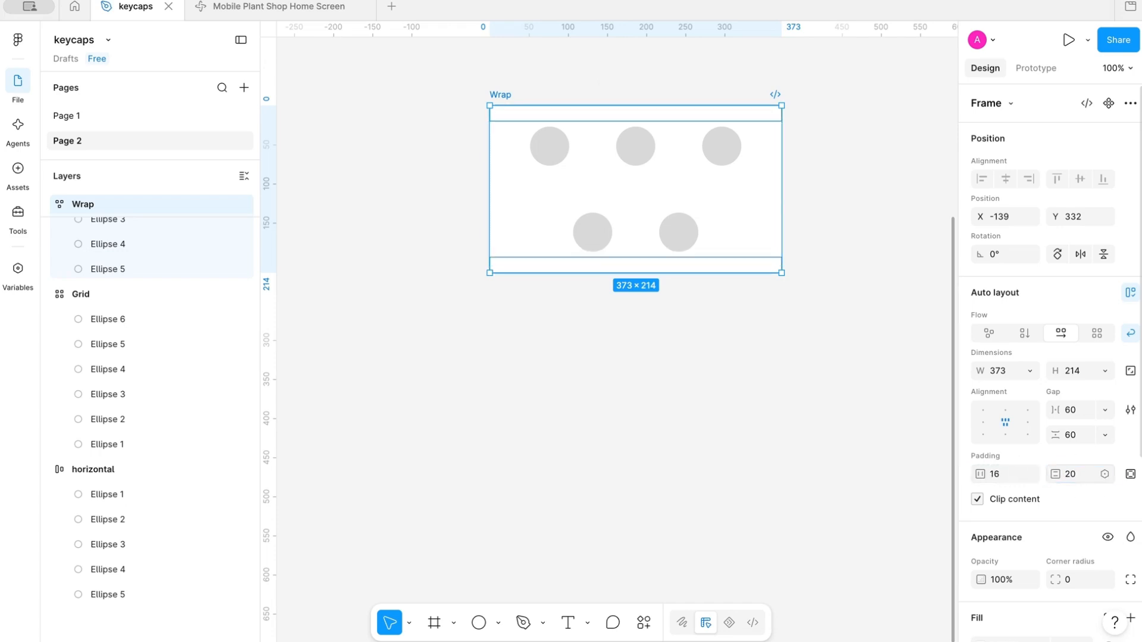
{"action": "left_click", "coordinate": [1072, 473]}
{"action": "type", "text": "16"}
{"action": "key", "text": "Return"}
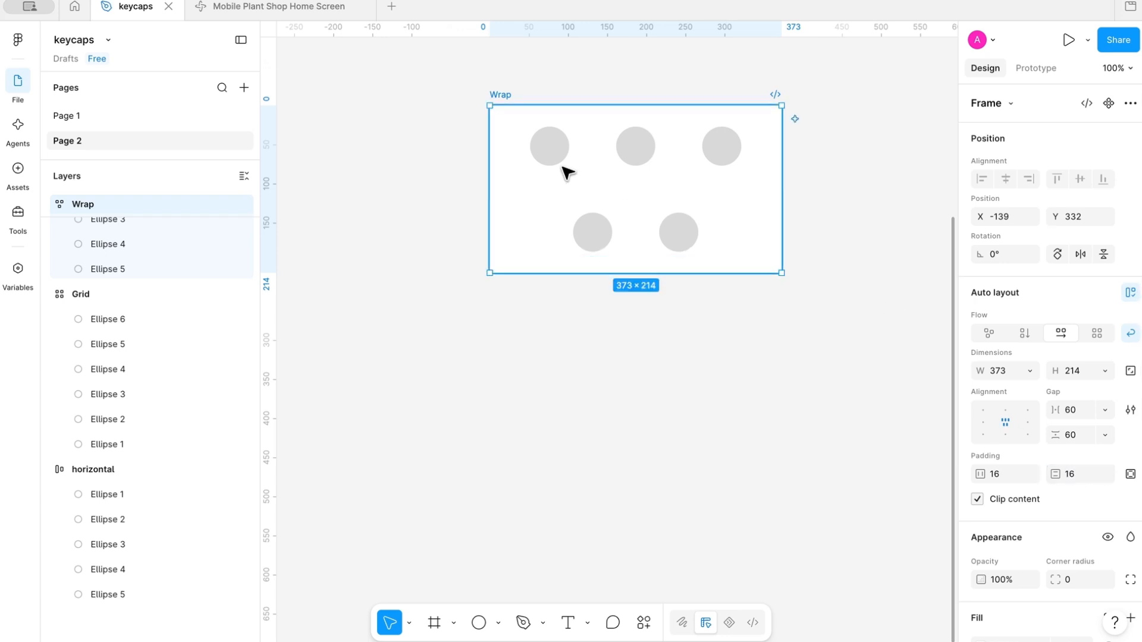
- Give the Wrap frame uneven padding: 16 and 18 for left and right, 16 and 32 for top and bottom
{"action": "left_click", "coordinate": [520, 114]}
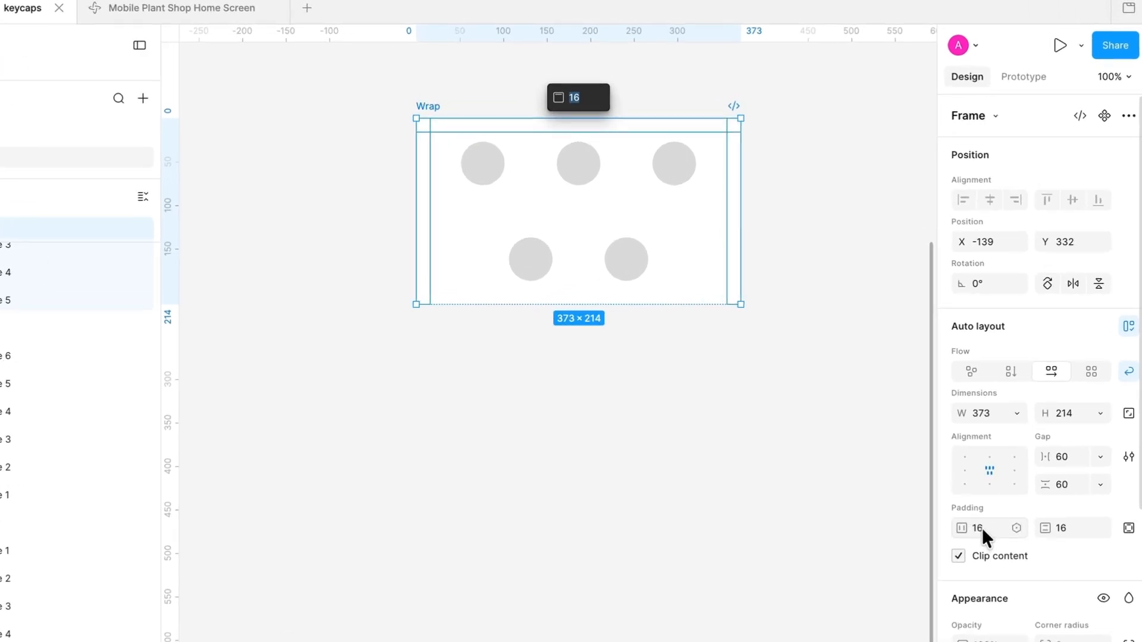
{"action": "left_click", "coordinate": [982, 527]}
{"action": "type", "text": ",18"}
{"action": "key", "text": "Return"}
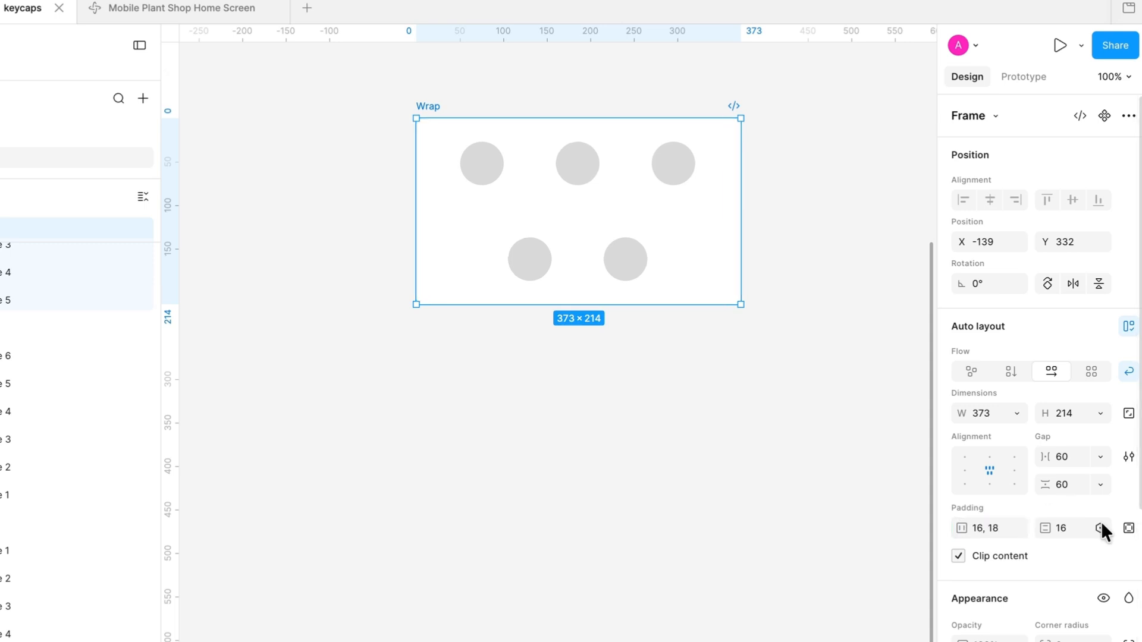
{"action": "left_click", "coordinate": [1066, 527]}
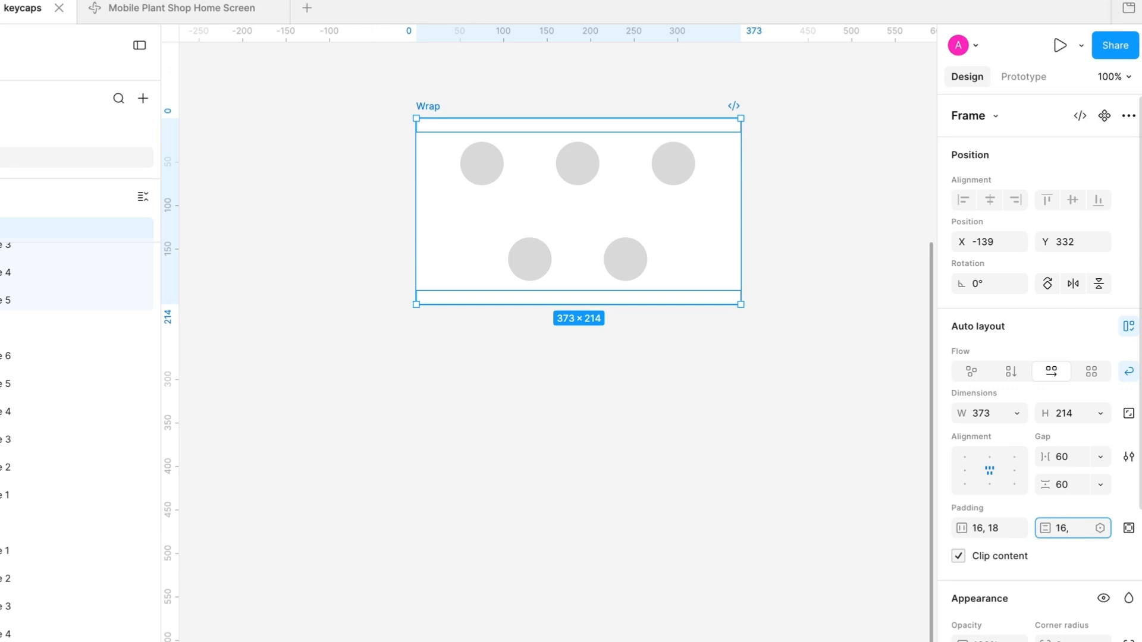
{"action": "type", "text": "16, 32"}
{"action": "key", "text": "Return"}
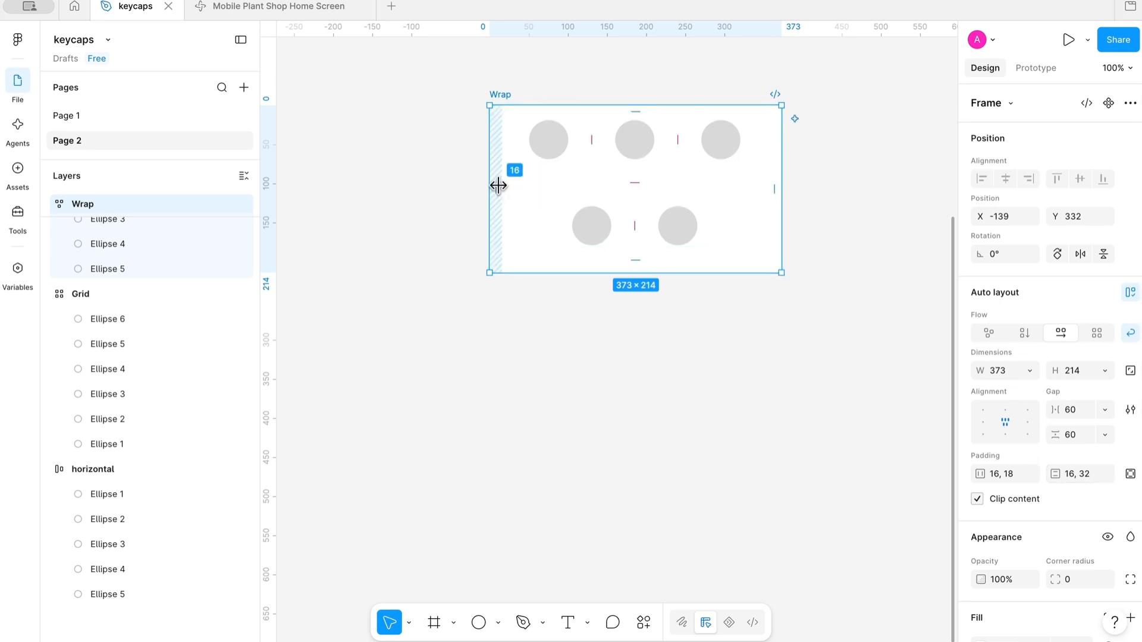
- Equalize the Wrap frame's left and right padding at 16 and set the padding on all four sides to 22
{"action": "key", "text": "alt"}
{"action": "mouse_move", "coordinate": [497, 183]}
{"action": "left_mouse_down"}
{"action": "mouse_move", "coordinate": [530, 184]}
{"action": "mouse_move", "coordinate": [497, 190]}
{"action": "left_mouse_up"}
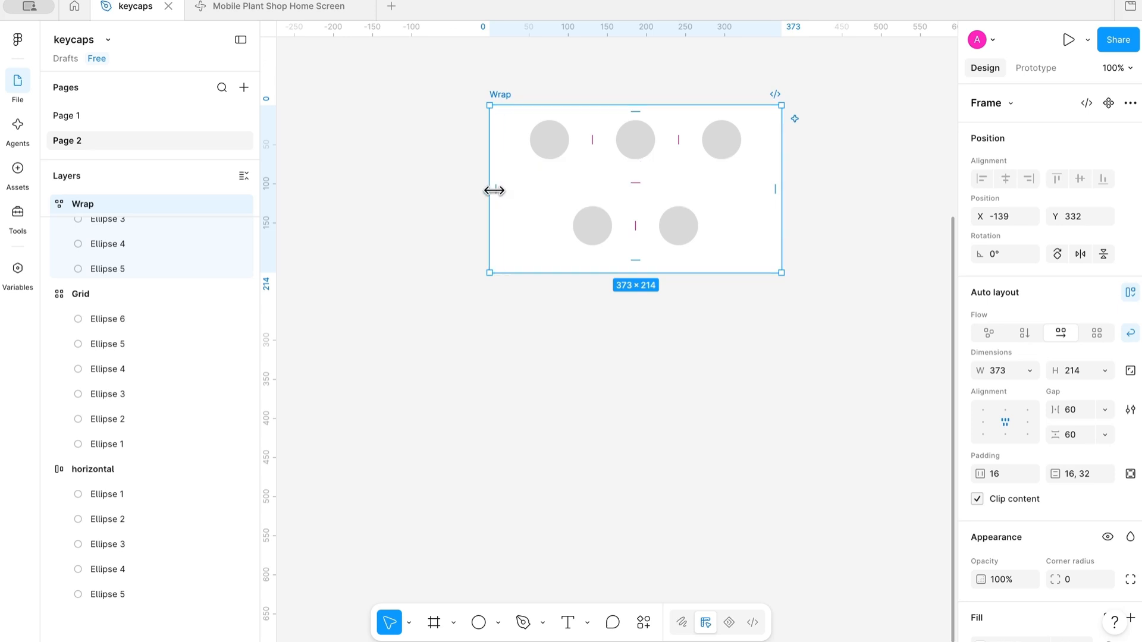
{"action": "key", "text": "shift+alt"}
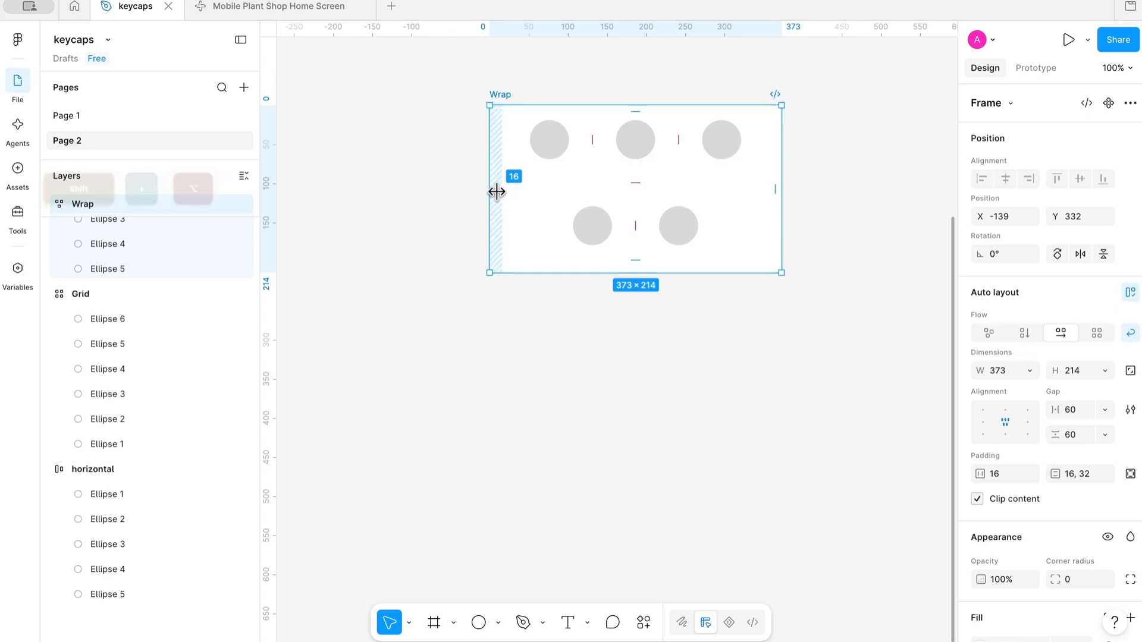
{"action": "mouse_move", "coordinate": [497, 192]}
{"action": "left_mouse_down"}
{"action": "mouse_move", "coordinate": [528, 194]}
{"action": "mouse_move", "coordinate": [501, 206]}
{"action": "left_mouse_up"}
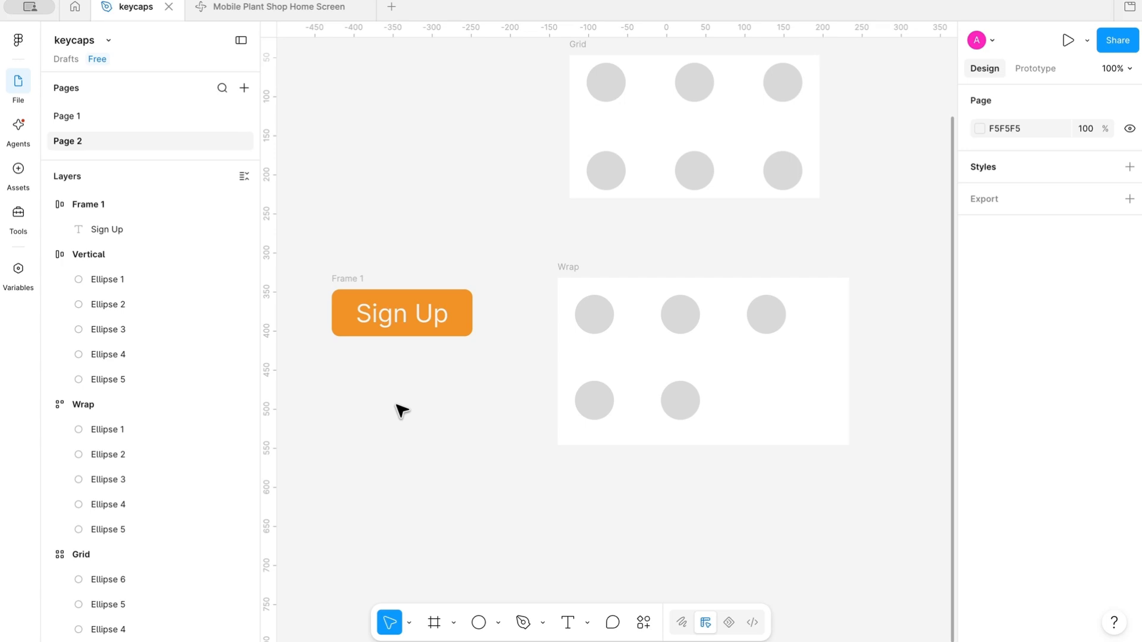
- Try top center and top right alignment on the Wrap frame and return it to top left
{"action": "left_click", "coordinate": [571, 268]}
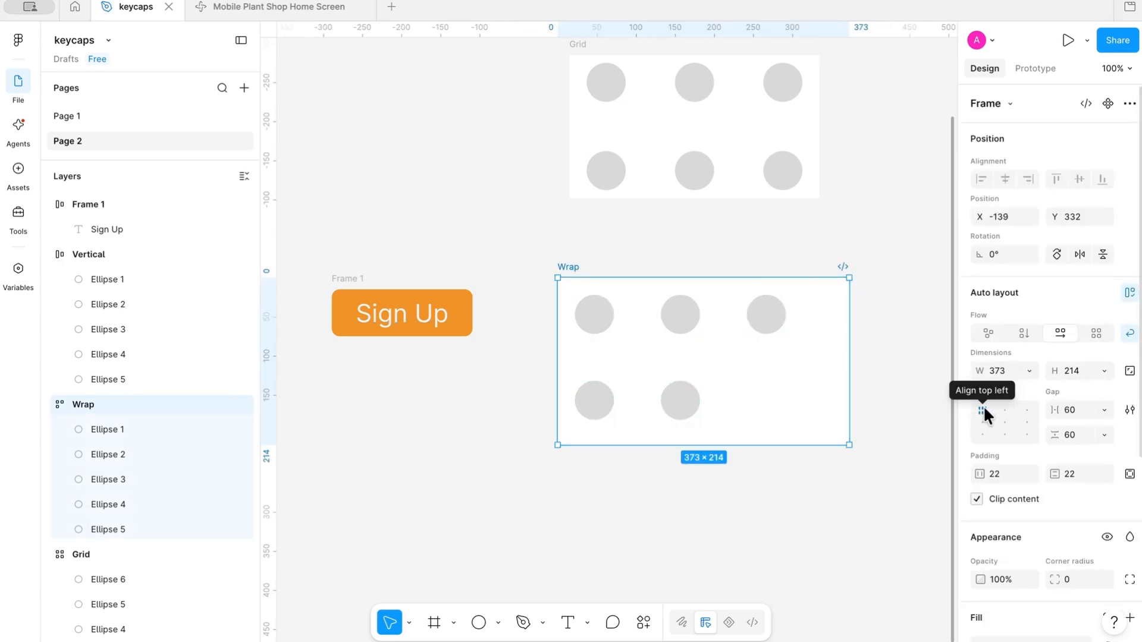
{"action": "left_click", "coordinate": [1003, 408]}
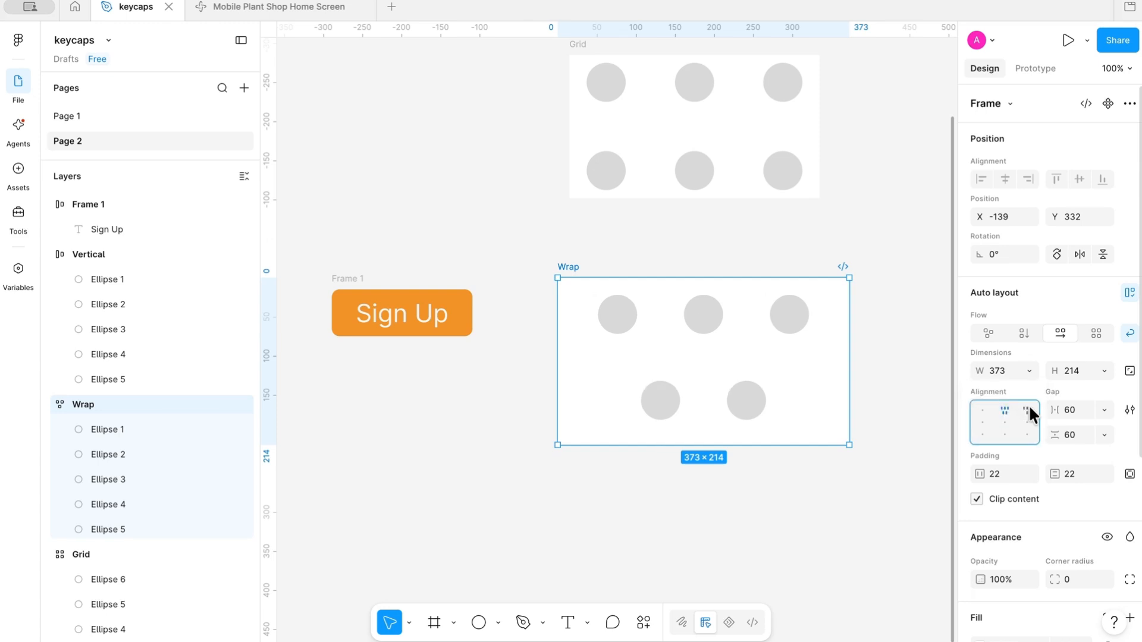
{"action": "left_click", "coordinate": [1029, 409]}
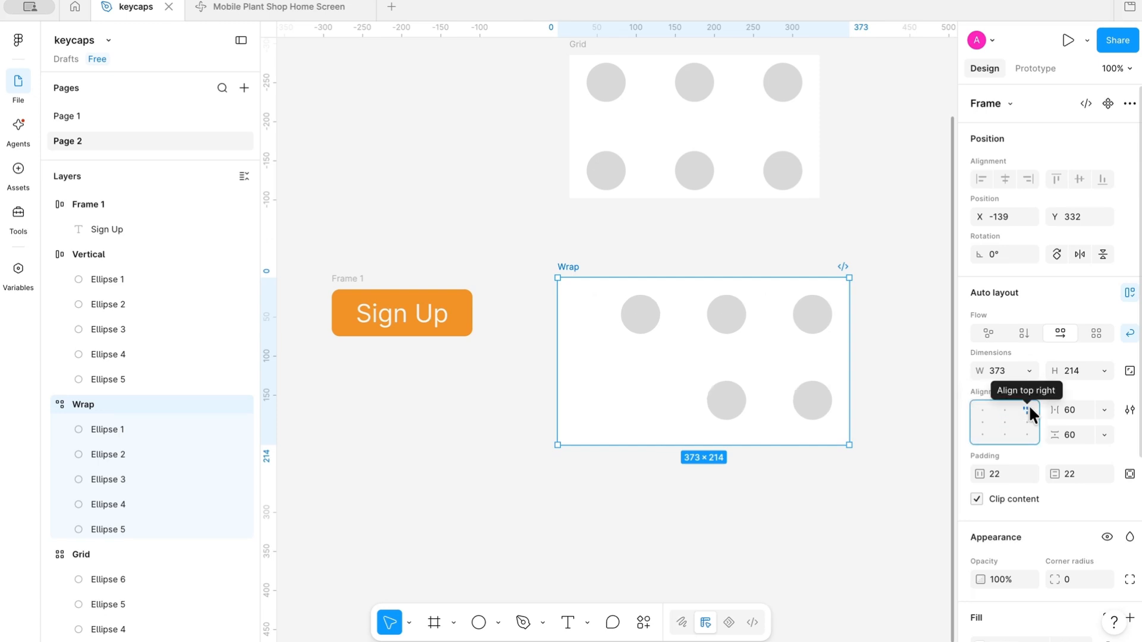
{"action": "left_click", "coordinate": [982, 412]}
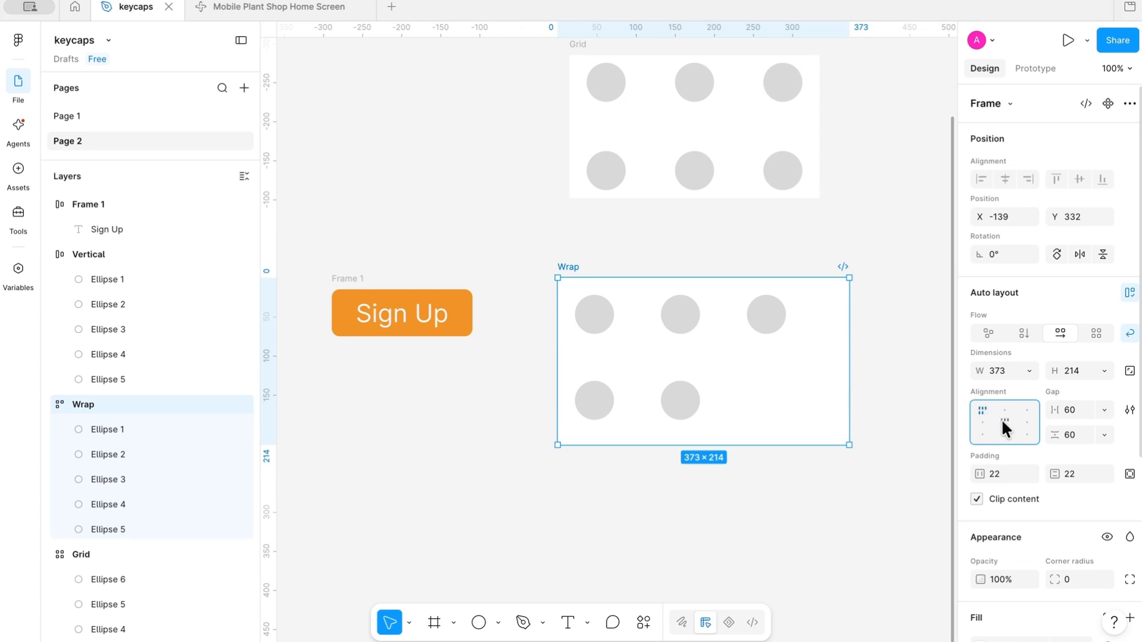
- Try the middle-row and bottom-row alignments on the Wrap frame and set it back to top left
{"action": "left_click", "coordinate": [1004, 421]}
{"action": "left_click", "coordinate": [1034, 422]}
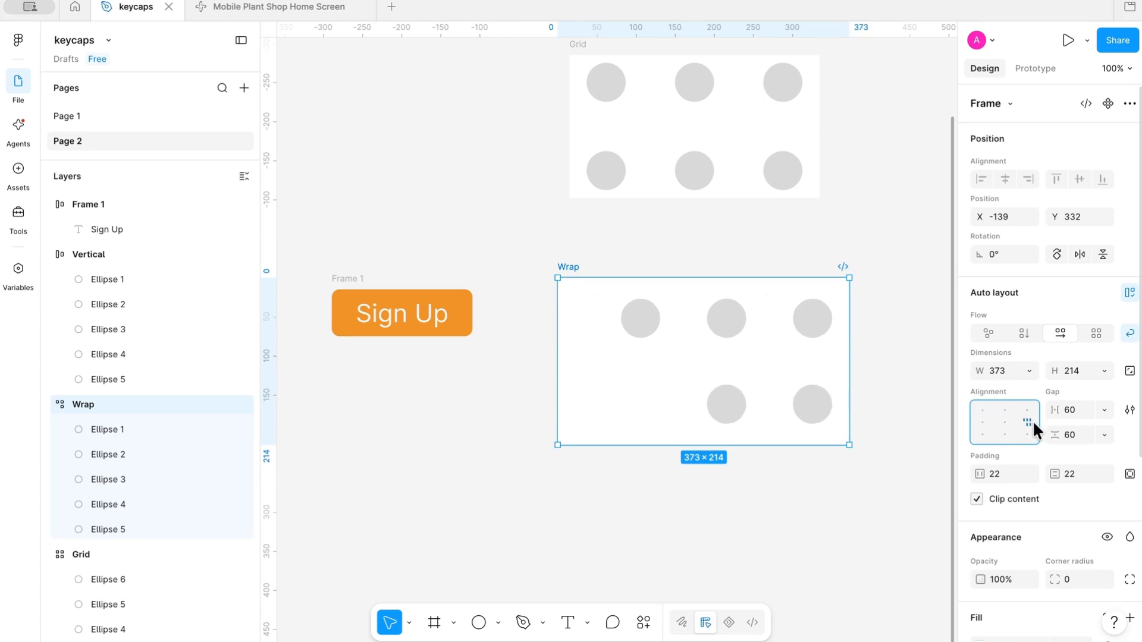
{"action": "left_click", "coordinate": [981, 422]}
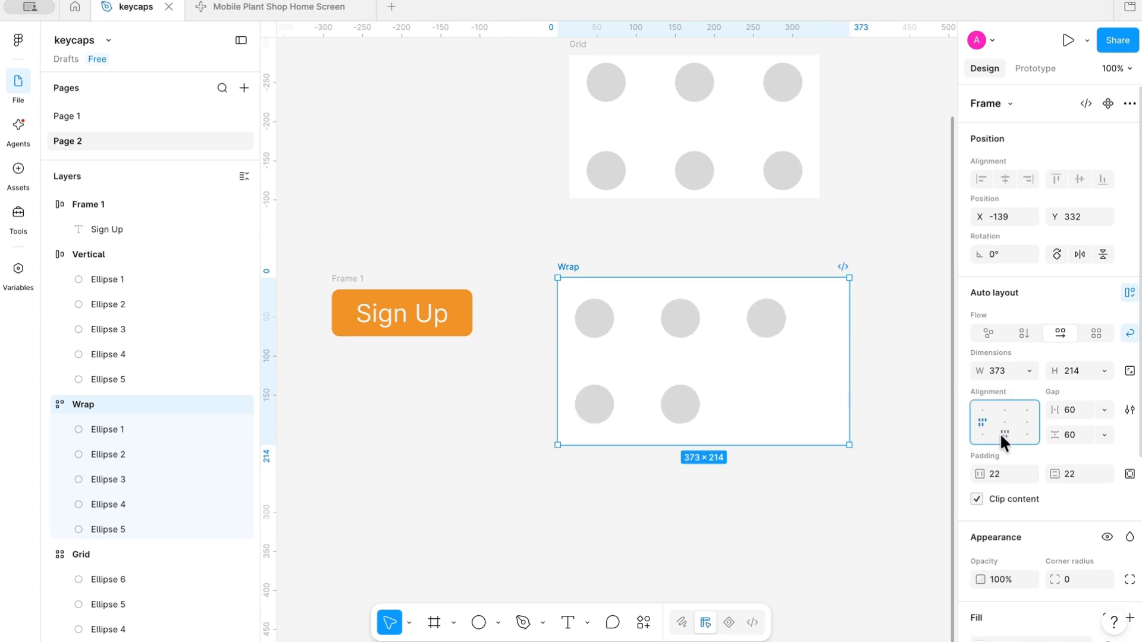
{"action": "left_click", "coordinate": [1004, 433]}
{"action": "left_click", "coordinate": [1029, 435]}
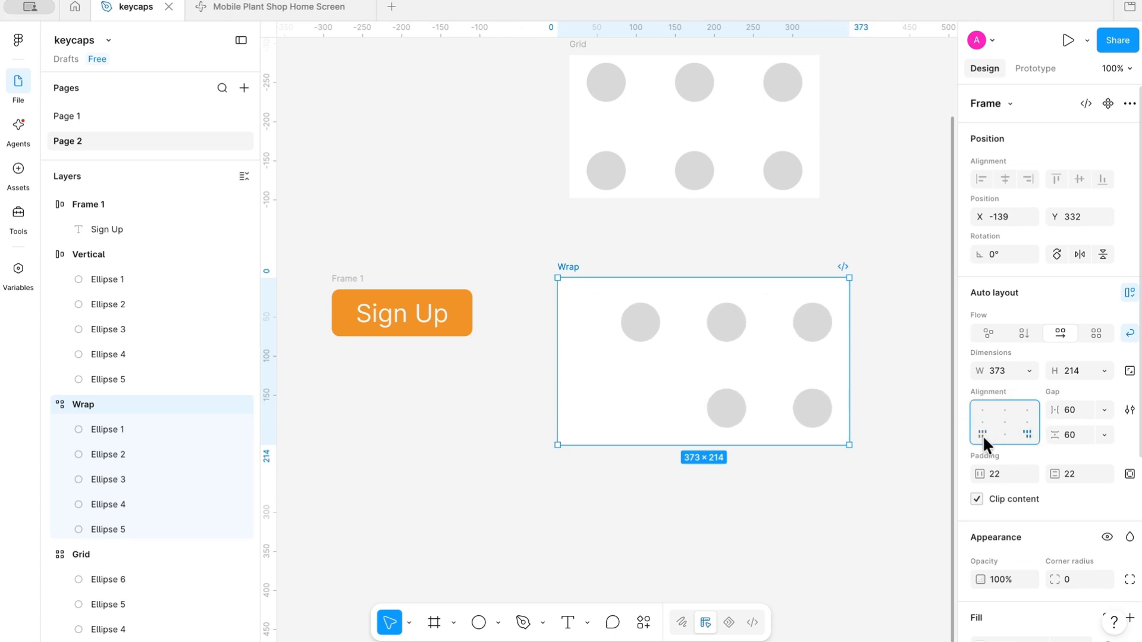
{"action": "left_click", "coordinate": [983, 434]}
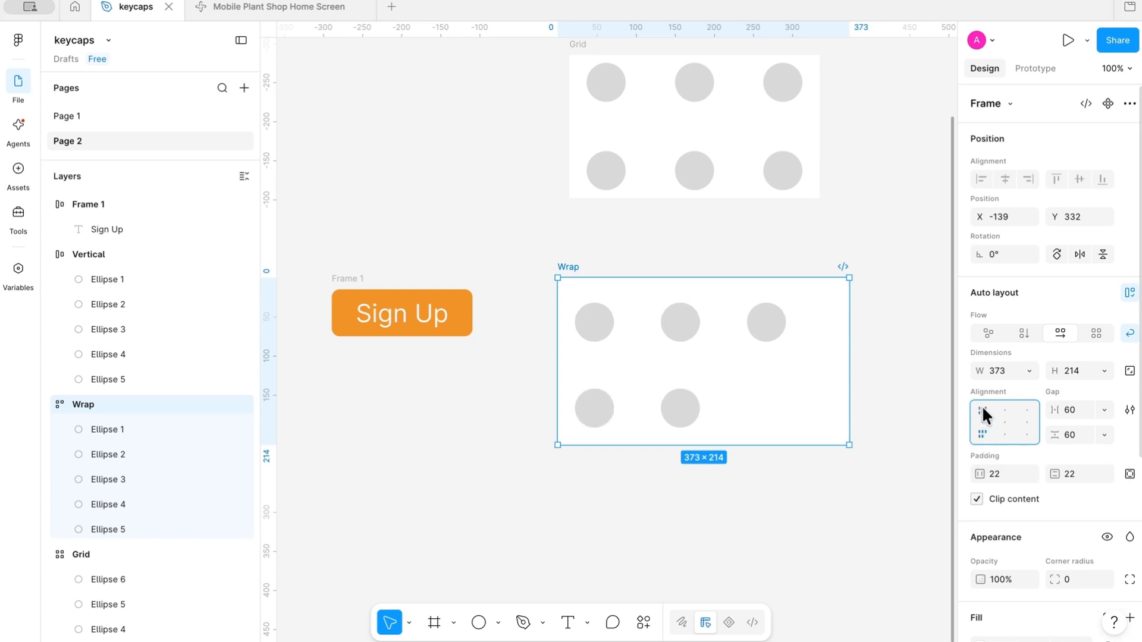
{"action": "left_click", "coordinate": [983, 412]}
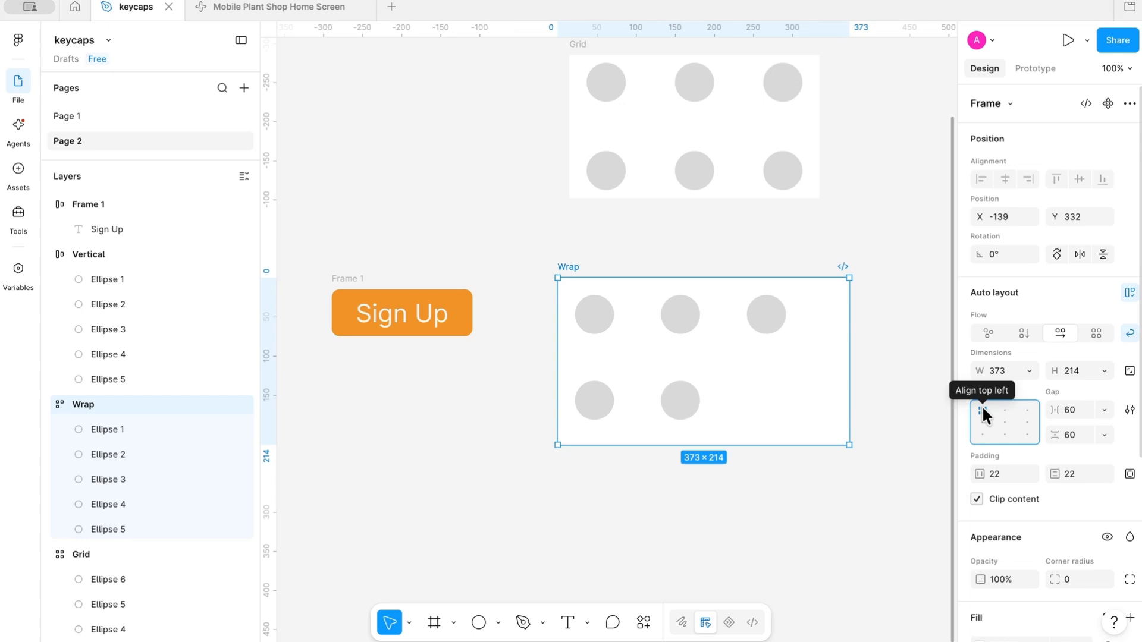
- Stretch the Sign Up button frame to about 196 × 303 to test top, bottom and center alignment, and shrink it to about 188 × 62
{"action": "left_click", "coordinate": [345, 280]}
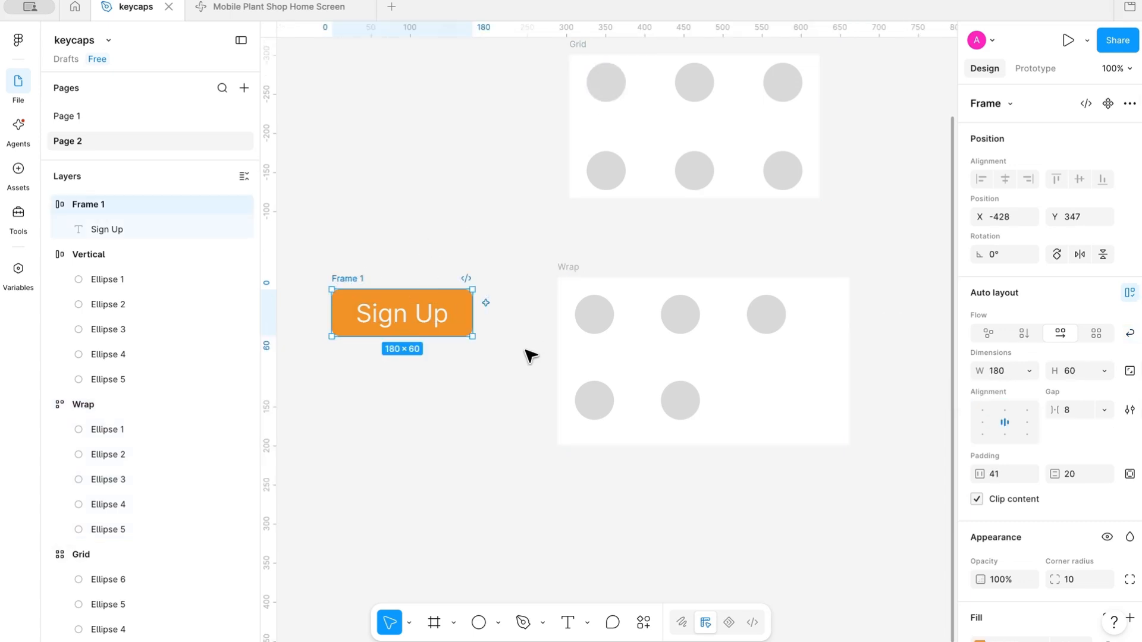
{"action": "left_click_drag", "start_coordinate": [476, 339], "coordinate": [483, 527]}
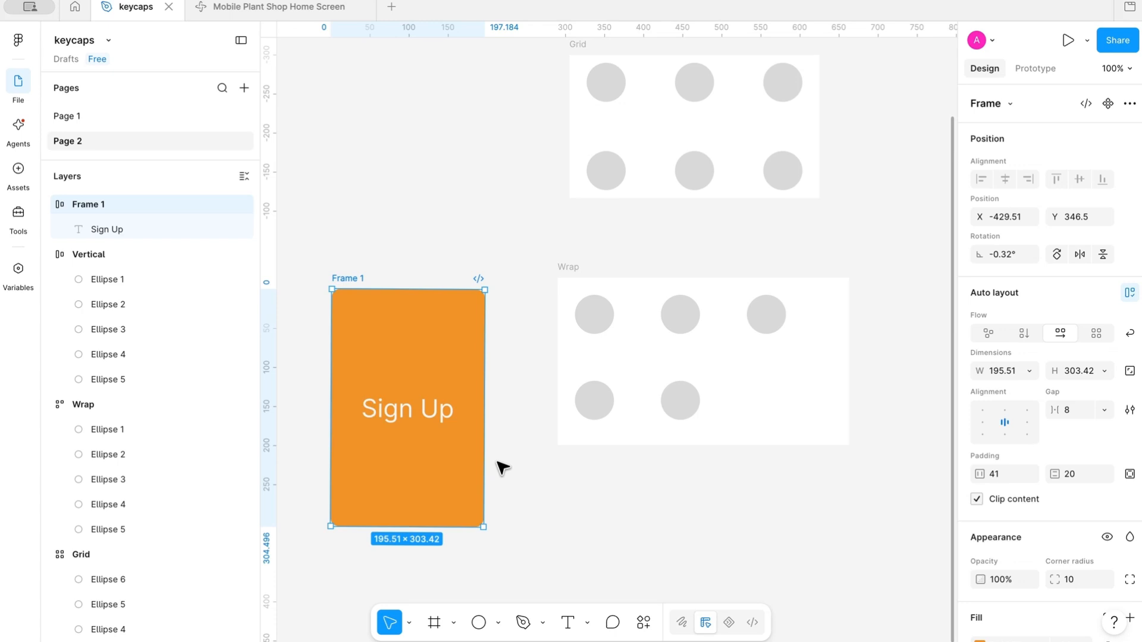
{"action": "left_click", "coordinate": [1006, 410]}
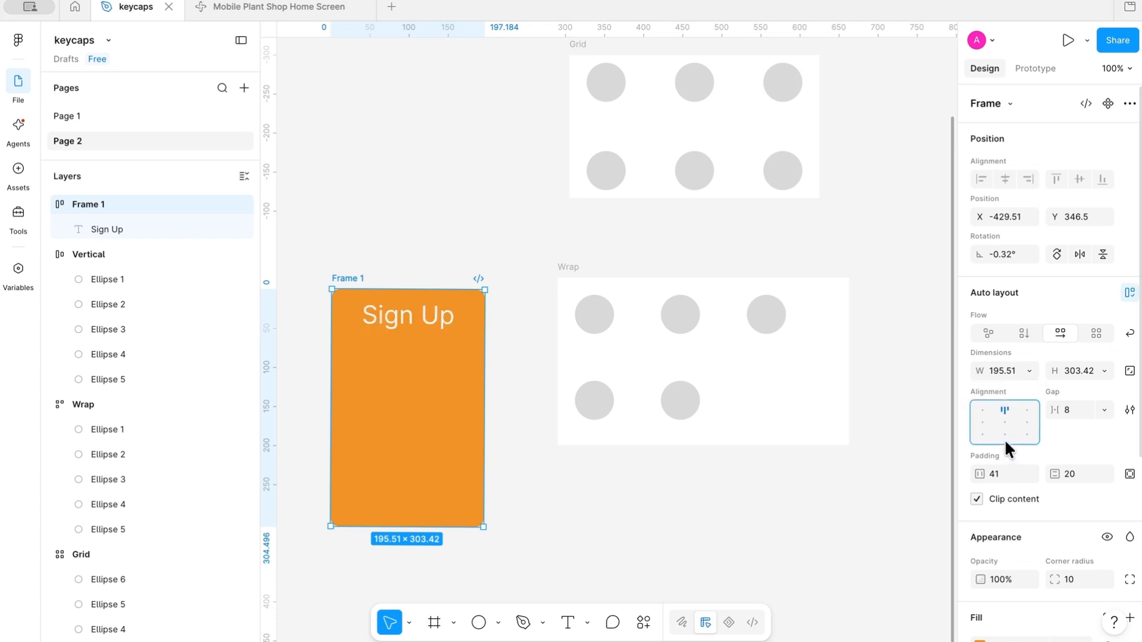
{"action": "left_click", "coordinate": [1006, 435]}
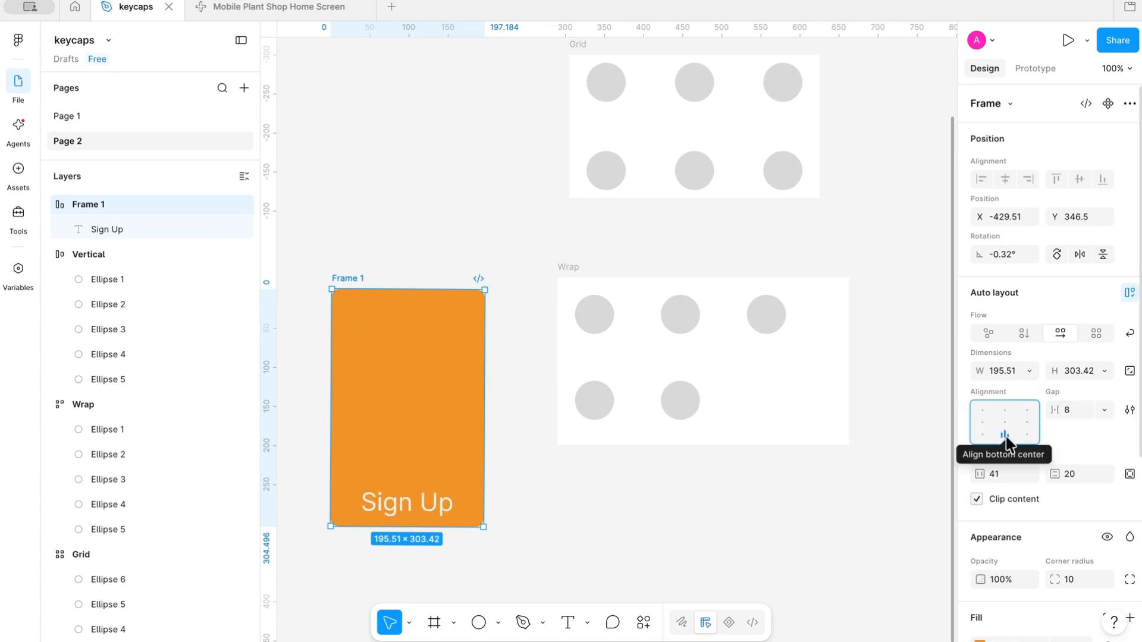
{"action": "left_click", "coordinate": [1005, 423]}
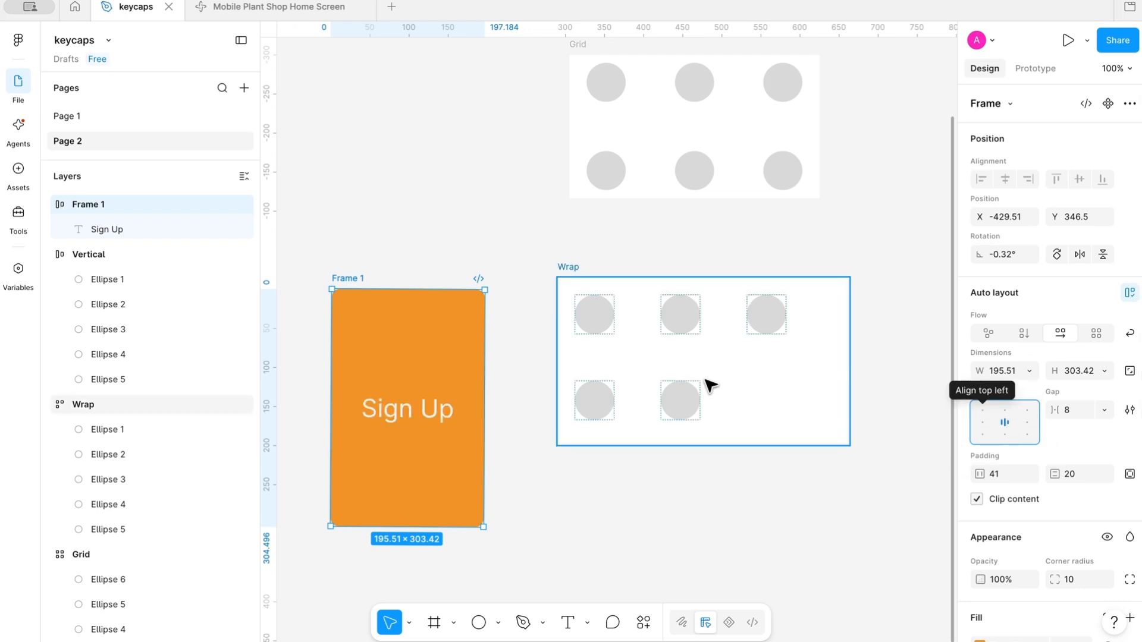
{"action": "left_click_drag", "start_coordinate": [487, 529], "coordinate": [477, 337]}
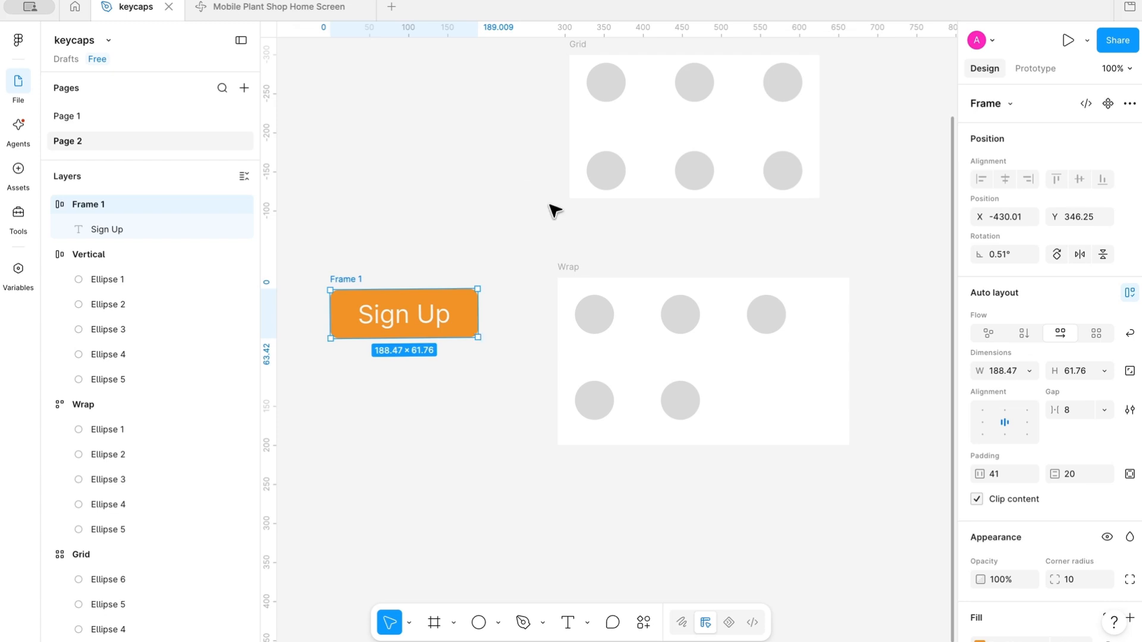
- Switch the Wrap frame's horizontal gap to Auto and try middle, bottom and top alignment for its circles
{"action": "left_click", "coordinate": [575, 274]}
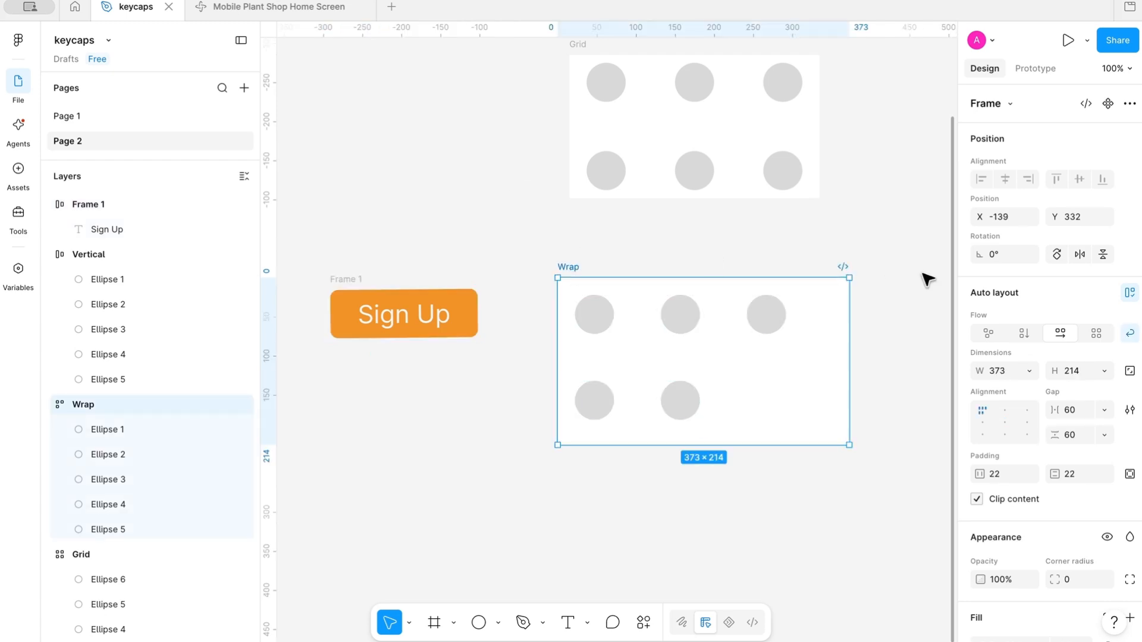
{"action": "double_click", "coordinate": [983, 411]}
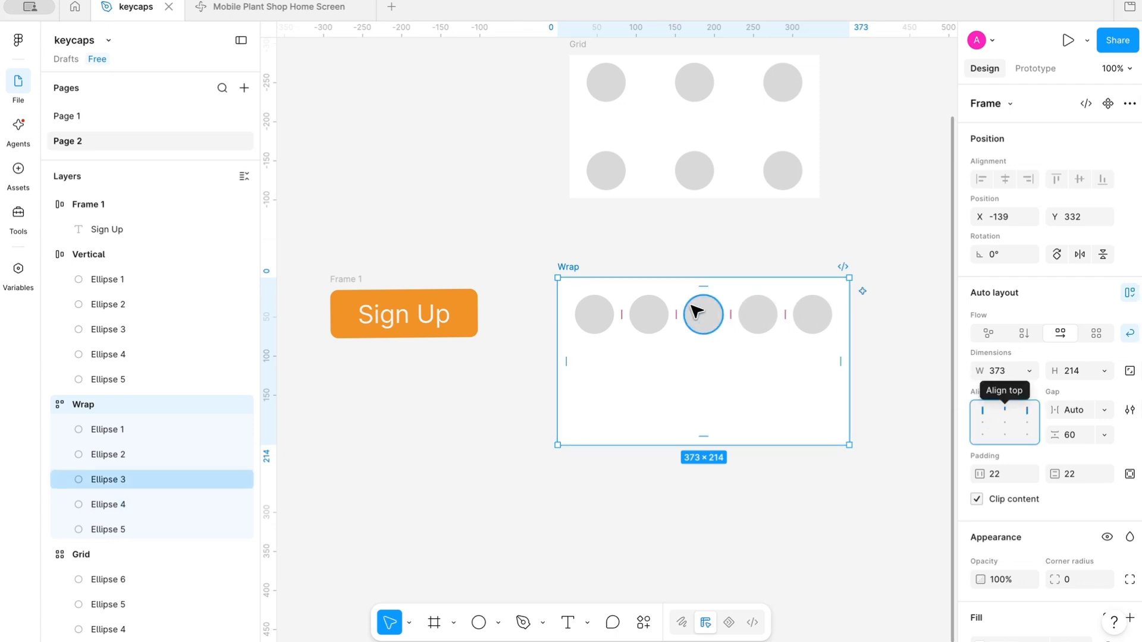
{"action": "left_click", "coordinate": [1005, 423]}
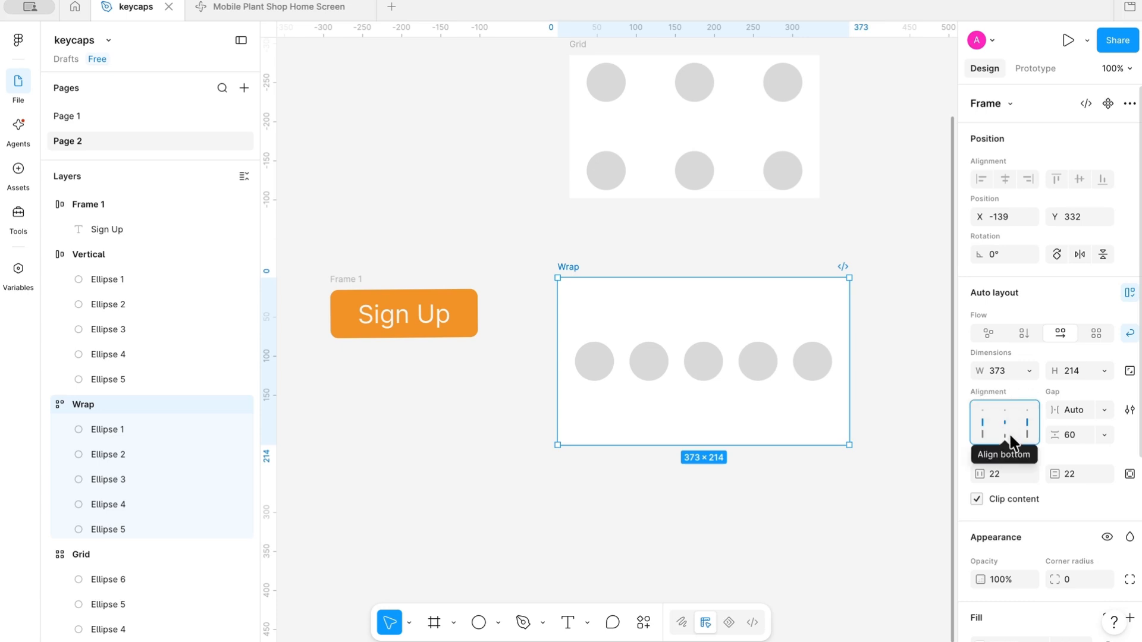
{"action": "left_click", "coordinate": [1005, 435]}
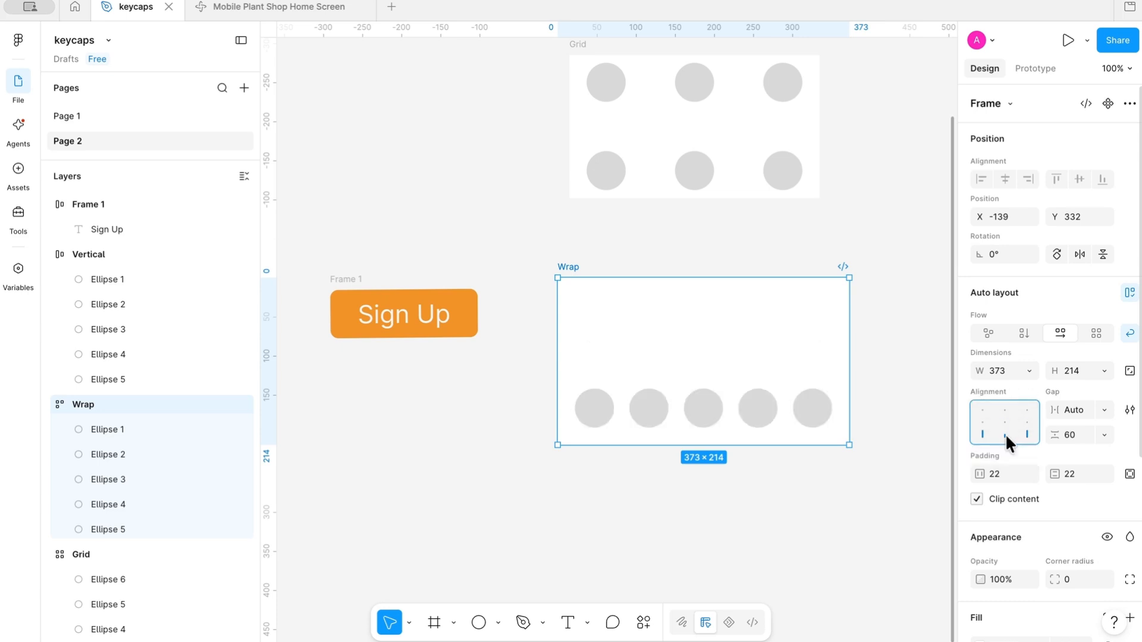
{"action": "left_click", "coordinate": [982, 415]}
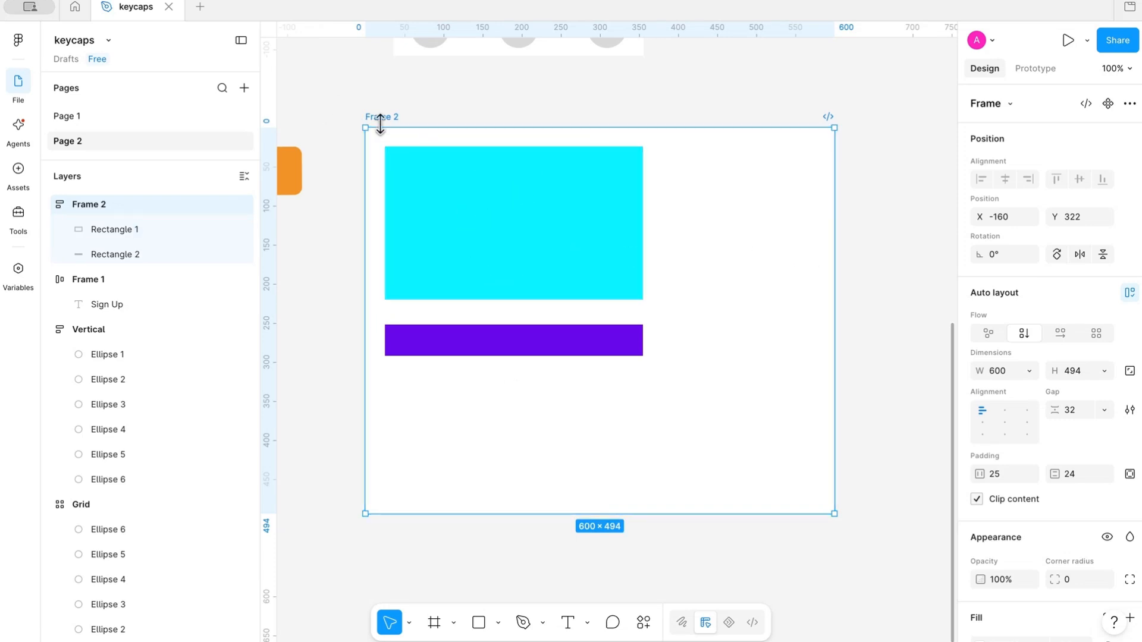
- Enlarge Frame 2 to about 653 × 574 and set both its width and height to Hug contents
{"action": "left_click_drag", "start_coordinate": [835, 514], "coordinate": [858, 577]}
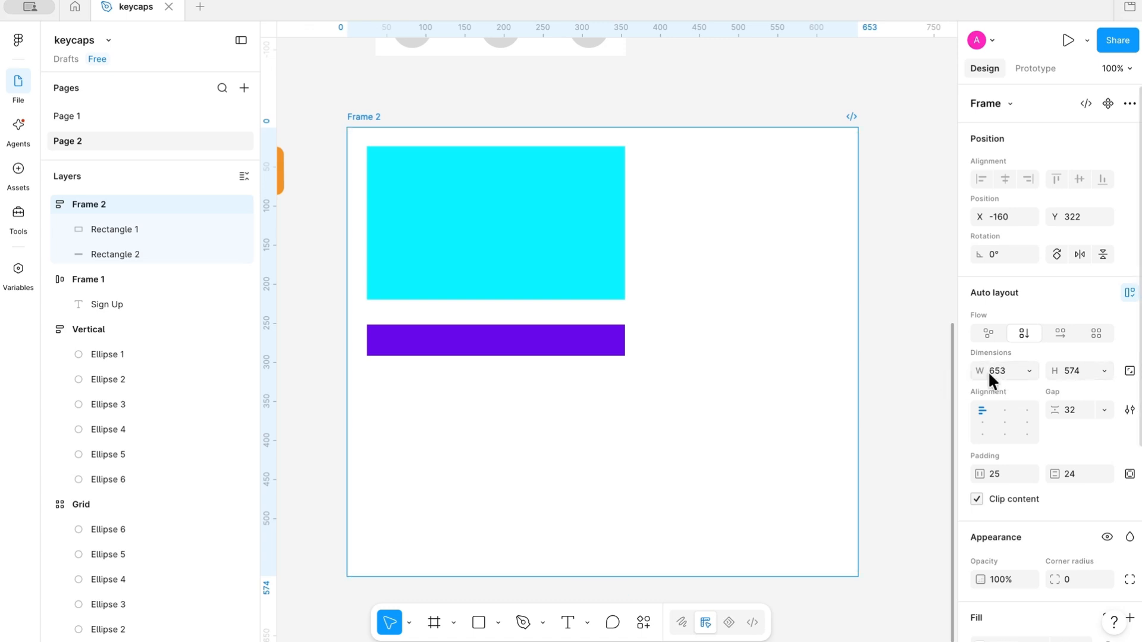
{"action": "left_click", "coordinate": [1033, 370]}
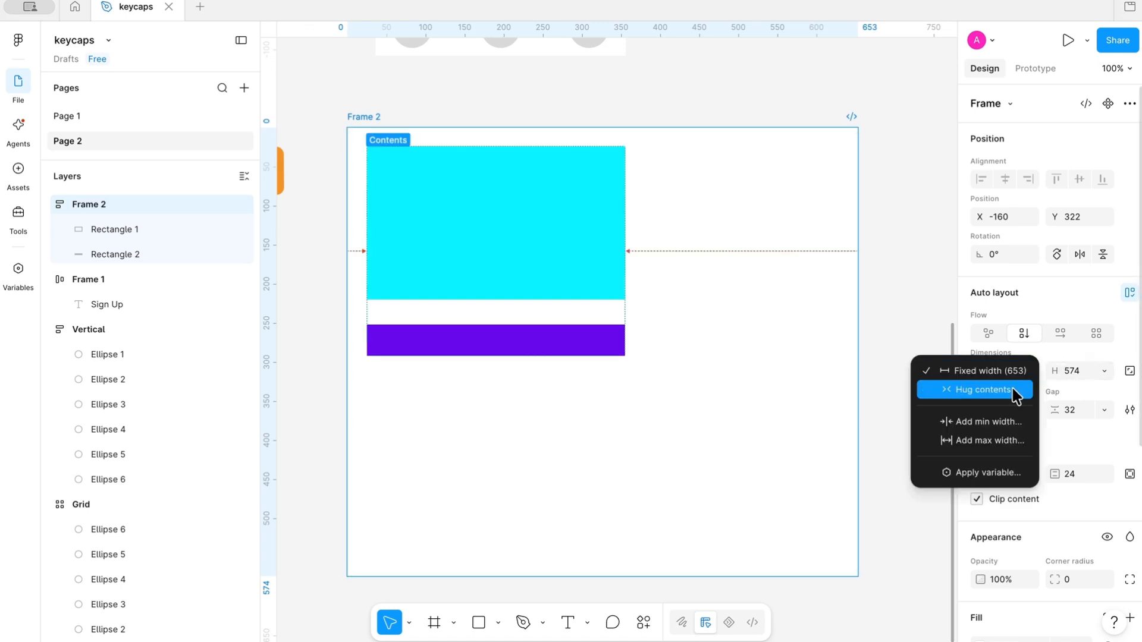
{"action": "left_click", "coordinate": [1016, 395]}
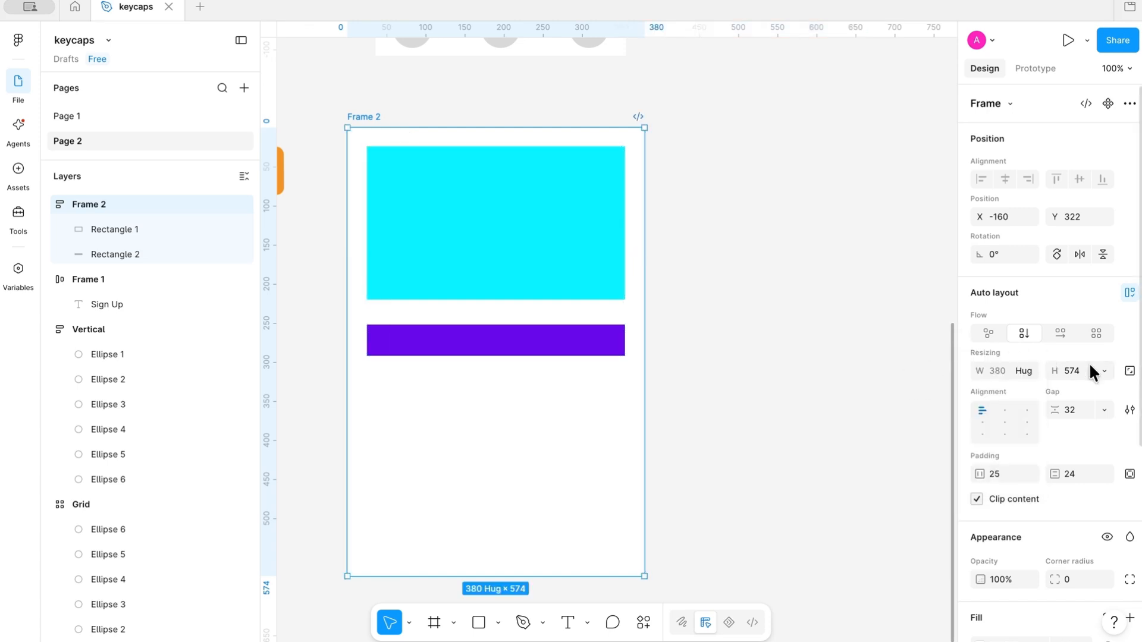
{"action": "left_click", "coordinate": [1105, 370]}
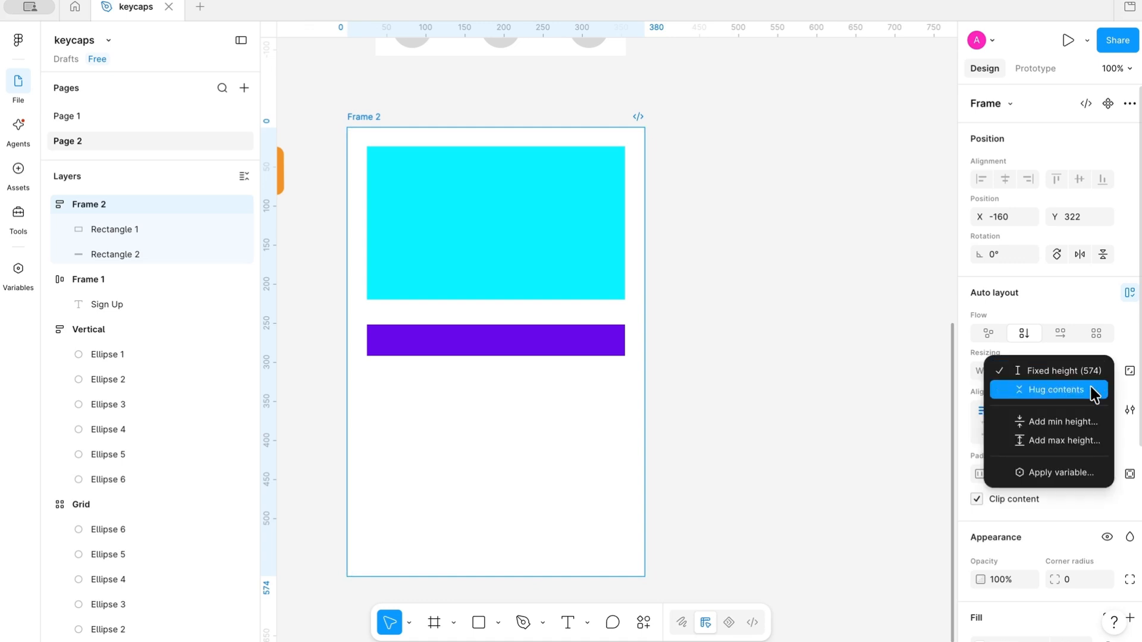
{"action": "left_click", "coordinate": [1084, 391]}
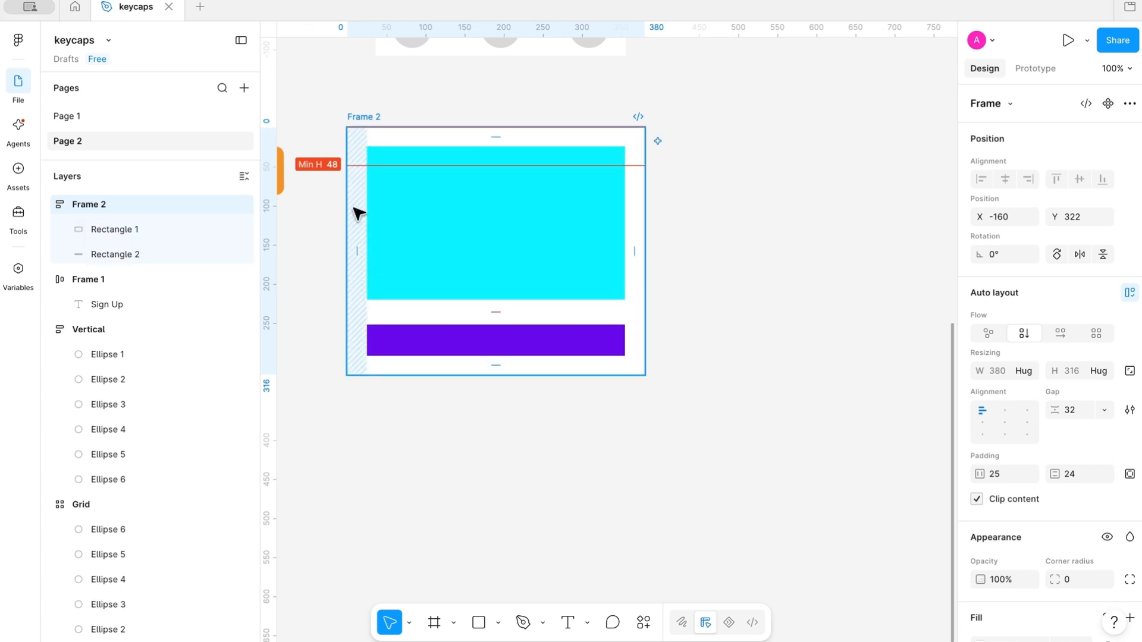
- Adjust Frame 2's side padding directly on the canvas to 27 left and 23 right
{"action": "mouse_move", "coordinate": [639, 249]}
{"action": "left_mouse_down"}
{"action": "mouse_move", "coordinate": [690, 247]}
{"action": "mouse_move", "coordinate": [633, 258]}
{"action": "left_mouse_up"}
{"action": "mouse_move", "coordinate": [355, 252]}
{"action": "left_mouse_down"}
{"action": "mouse_move", "coordinate": [293, 260]}
{"action": "mouse_move", "coordinate": [377, 255]}
{"action": "mouse_move", "coordinate": [363, 258]}
{"action": "left_mouse_up"}
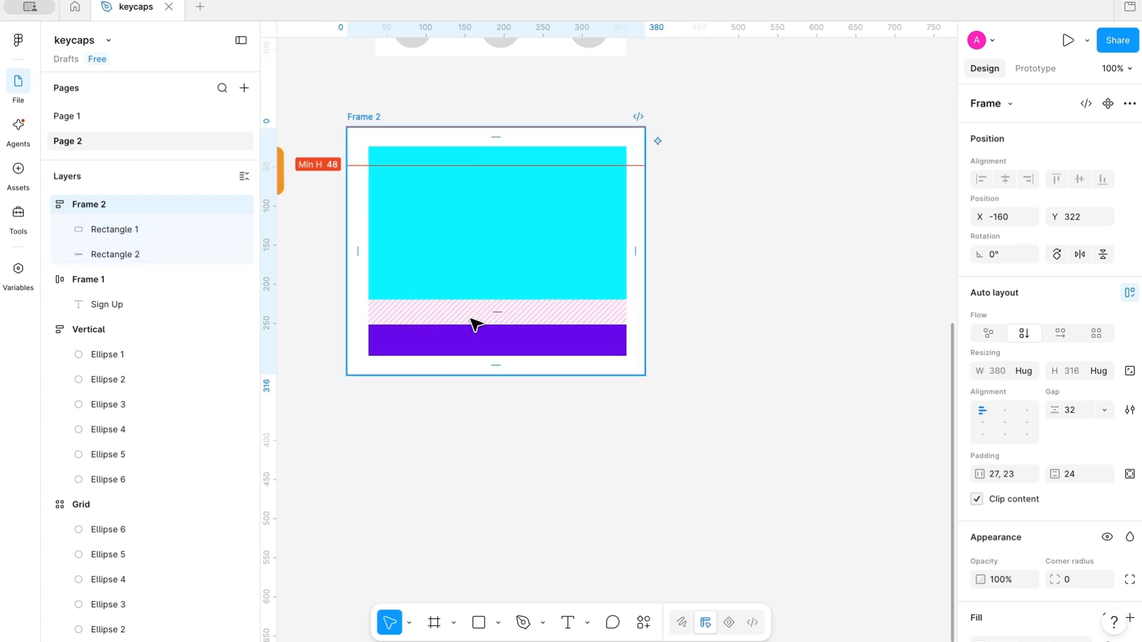
- Increase the purple rectangle's height to about 53 and the cyan rectangle's height to about 228 inside Frame 2
{"action": "left_click", "coordinate": [512, 348]}
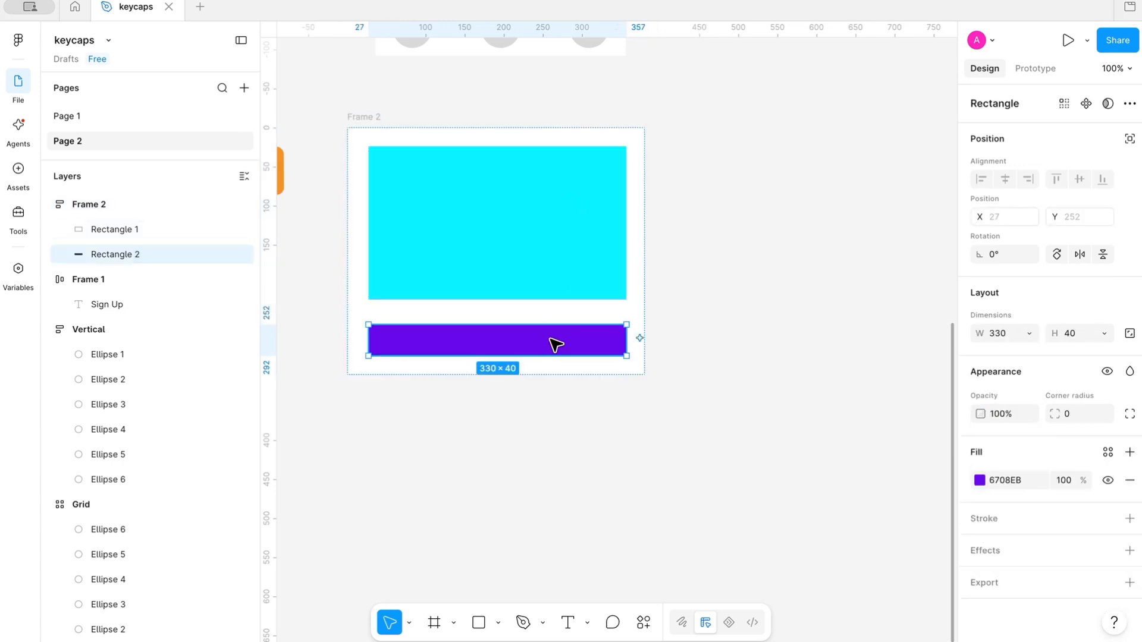
{"action": "mouse_move", "coordinate": [626, 355]}
{"action": "left_mouse_down"}
{"action": "mouse_move", "coordinate": [831, 403]}
{"action": "mouse_move", "coordinate": [627, 367]}
{"action": "left_mouse_up"}
{"action": "left_click", "coordinate": [536, 249]}
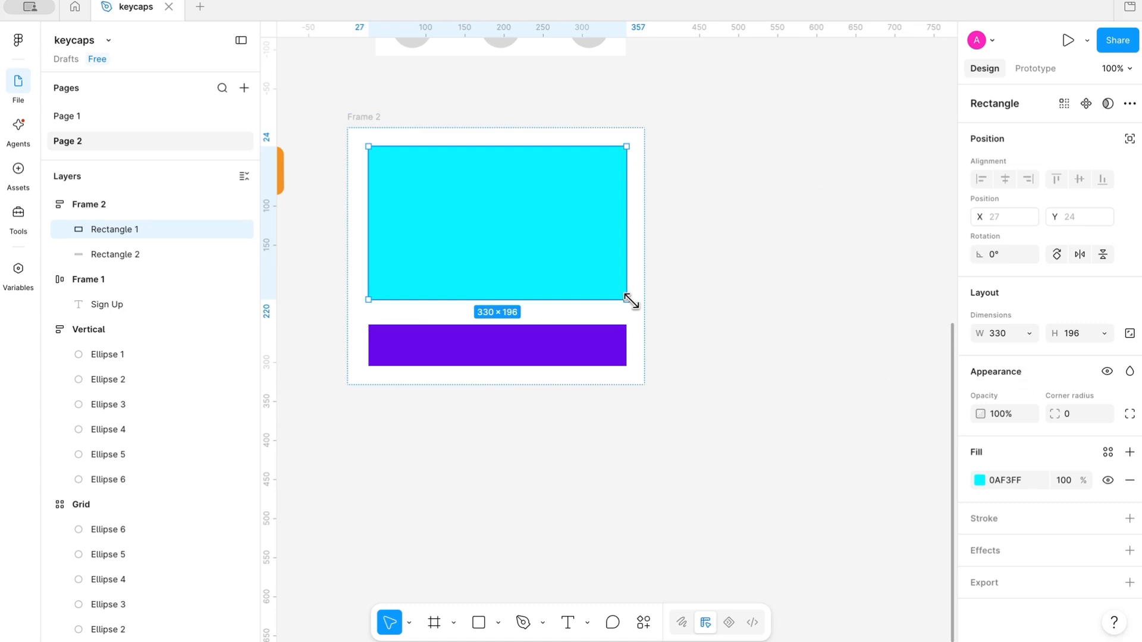
{"action": "left_click_drag", "start_coordinate": [624, 301], "coordinate": [627, 327]}
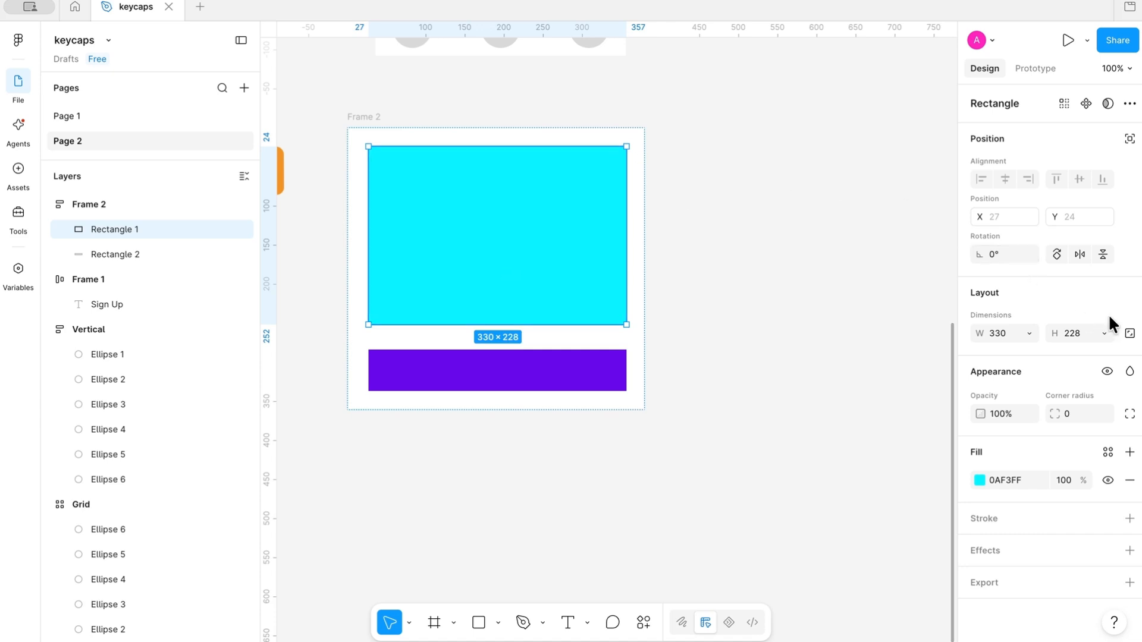
- Set the cyan rectangle's width to Fill container and shrink Frame 2 slightly in both directions
{"action": "left_click", "coordinate": [1030, 335]}
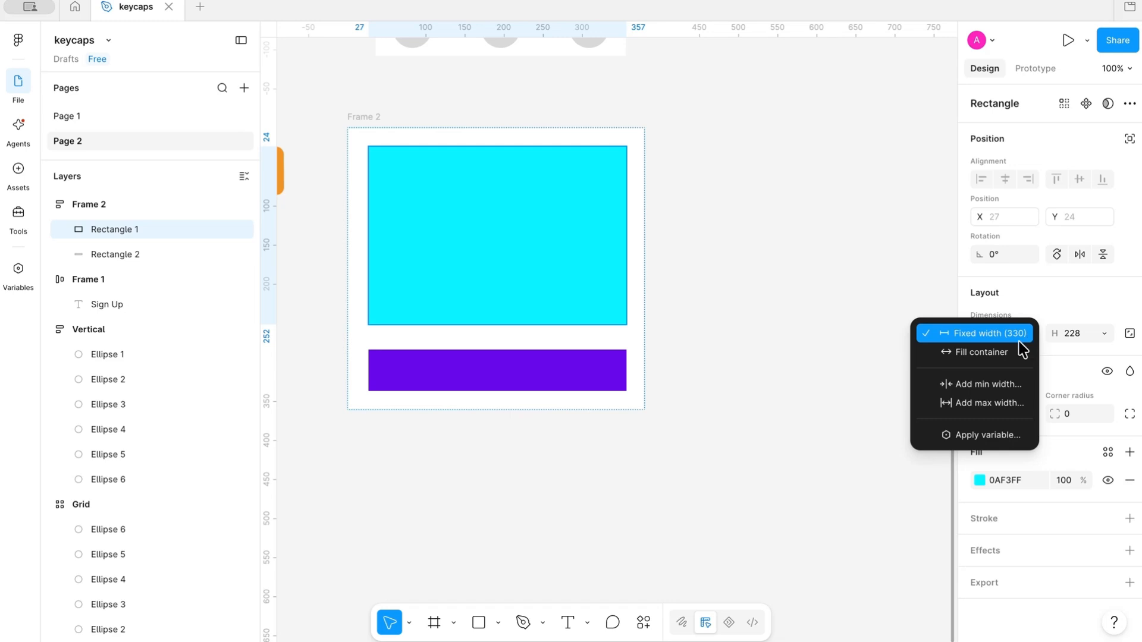
{"action": "left_click", "coordinate": [1012, 355]}
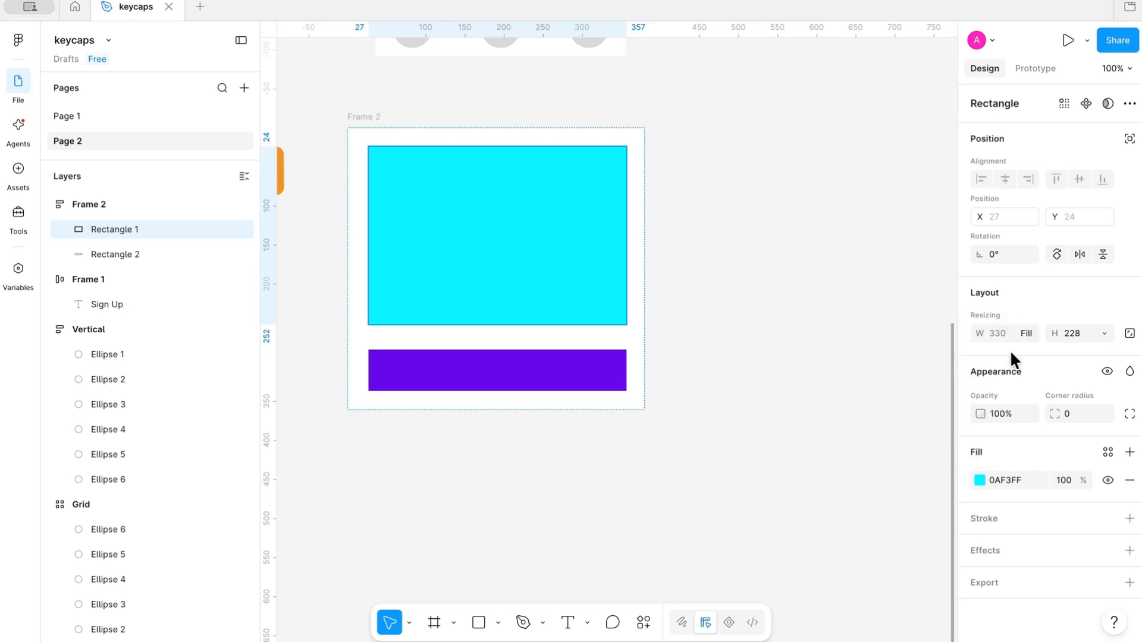
{"action": "left_click", "coordinate": [377, 119]}
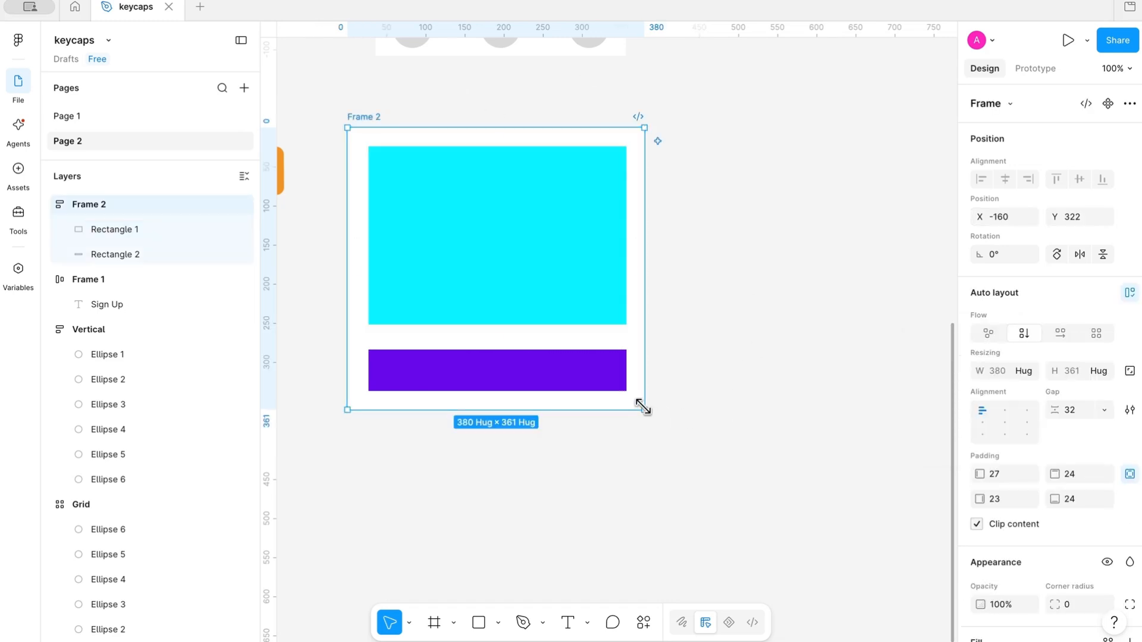
{"action": "mouse_move", "coordinate": [645, 411]}
{"action": "left_mouse_down"}
{"action": "mouse_move", "coordinate": [889, 484]}
{"action": "mouse_move", "coordinate": [777, 440]}
{"action": "mouse_move", "coordinate": [900, 497]}
{"action": "mouse_move", "coordinate": [673, 403]}
{"action": "mouse_move", "coordinate": [641, 394]}
{"action": "mouse_move", "coordinate": [641, 404]}
{"action": "left_mouse_up"}
- Resize the purple rectangle slightly, and set both its width and height to Fill container
{"action": "left_click", "coordinate": [559, 376]}
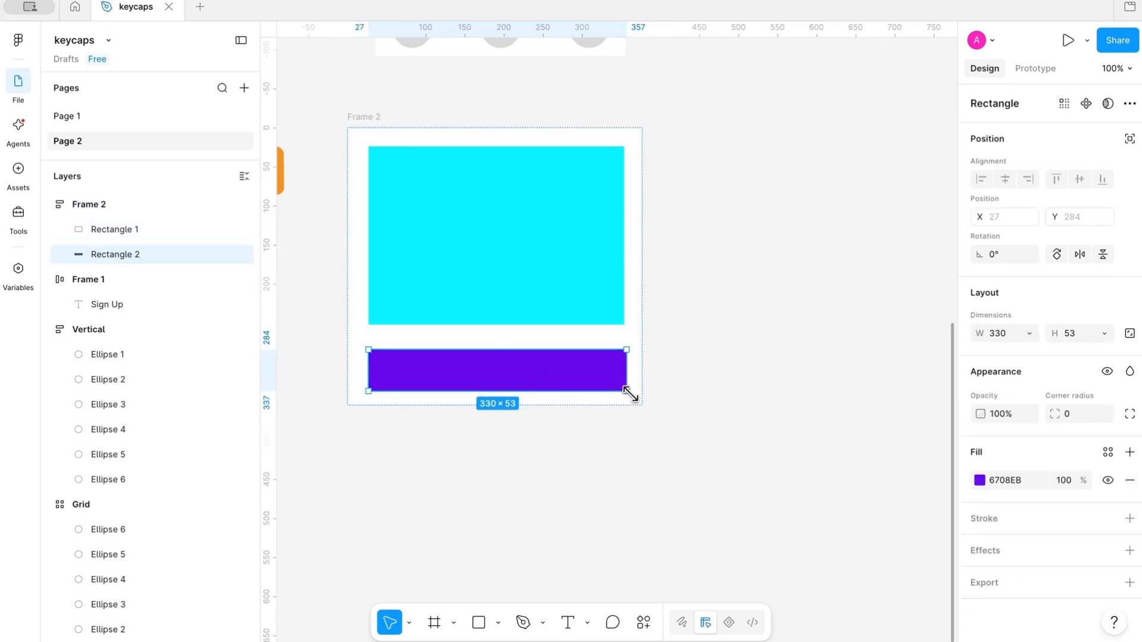
{"action": "mouse_move", "coordinate": [627, 390]}
{"action": "left_mouse_down"}
{"action": "mouse_move", "coordinate": [821, 498]}
{"action": "mouse_move", "coordinate": [609, 400]}
{"action": "mouse_move", "coordinate": [600, 370]}
{"action": "mouse_move", "coordinate": [726, 383]}
{"action": "mouse_move", "coordinate": [601, 408]}
{"action": "mouse_move", "coordinate": [518, 383]}
{"action": "mouse_move", "coordinate": [677, 458]}
{"action": "mouse_move", "coordinate": [813, 470]}
{"action": "mouse_move", "coordinate": [617, 373]}
{"action": "mouse_move", "coordinate": [626, 392]}
{"action": "left_mouse_up"}
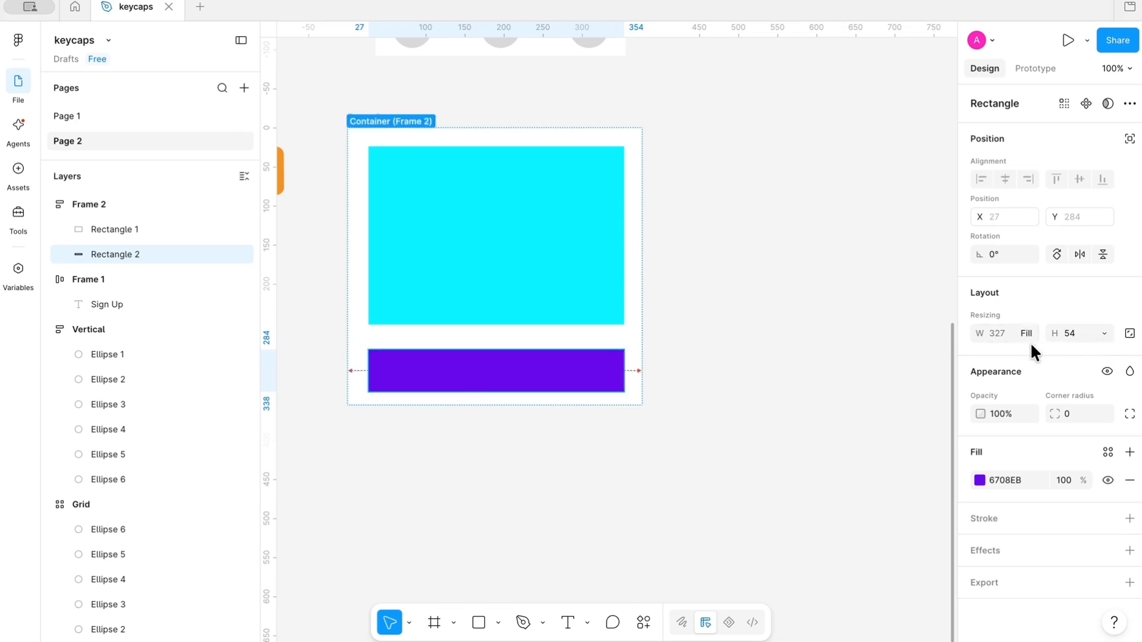
{"action": "left_click", "coordinate": [1106, 337]}
{"action": "left_click", "coordinate": [1091, 357]}
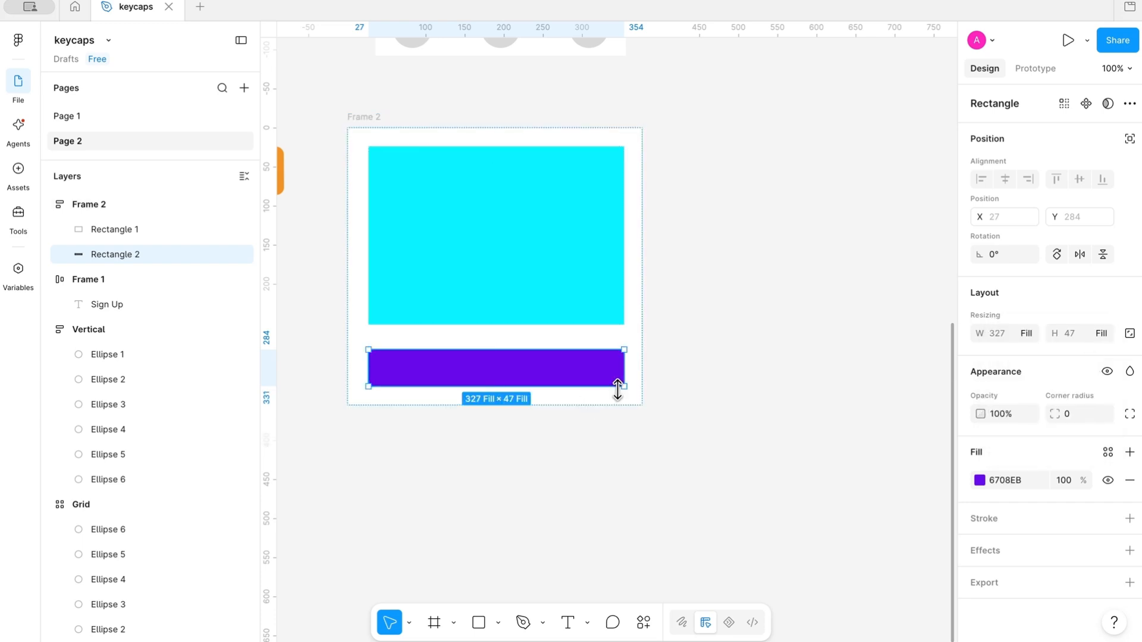
- Enlarge Frame 2 to about 413 × 424 and select the purple rectangle inside it
{"action": "left_click", "coordinate": [369, 120]}
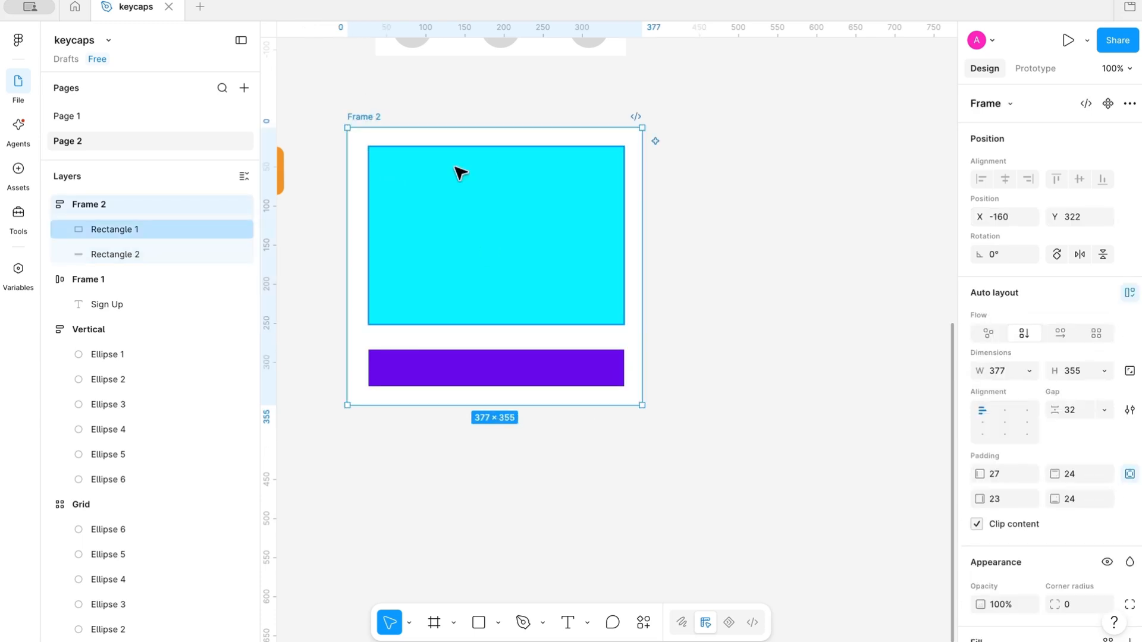
{"action": "left_click_drag", "start_coordinate": [643, 416], "coordinate": [671, 459]}
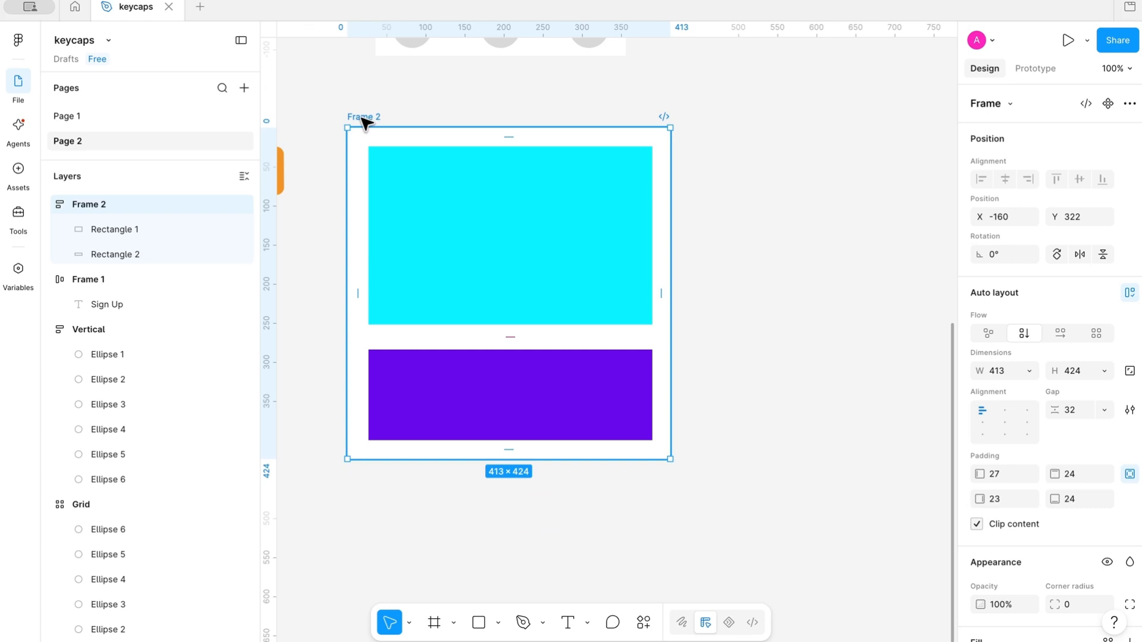
{"action": "left_click", "coordinate": [525, 408]}
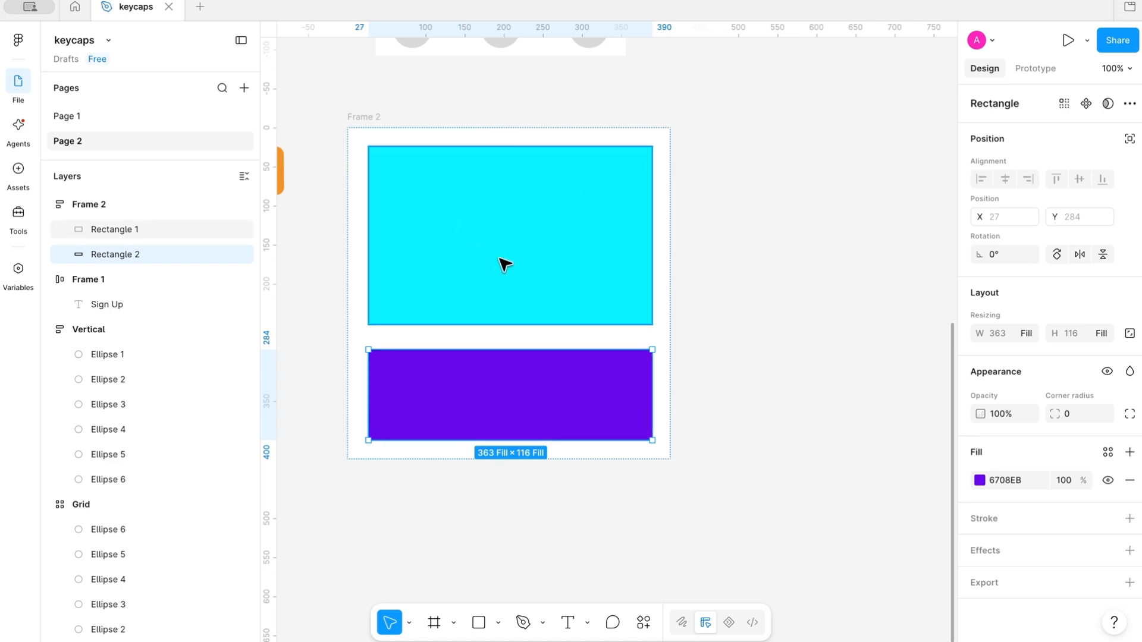
- Add a minimum height of 400 to Frame 2
{"action": "left_click", "coordinate": [377, 124]}
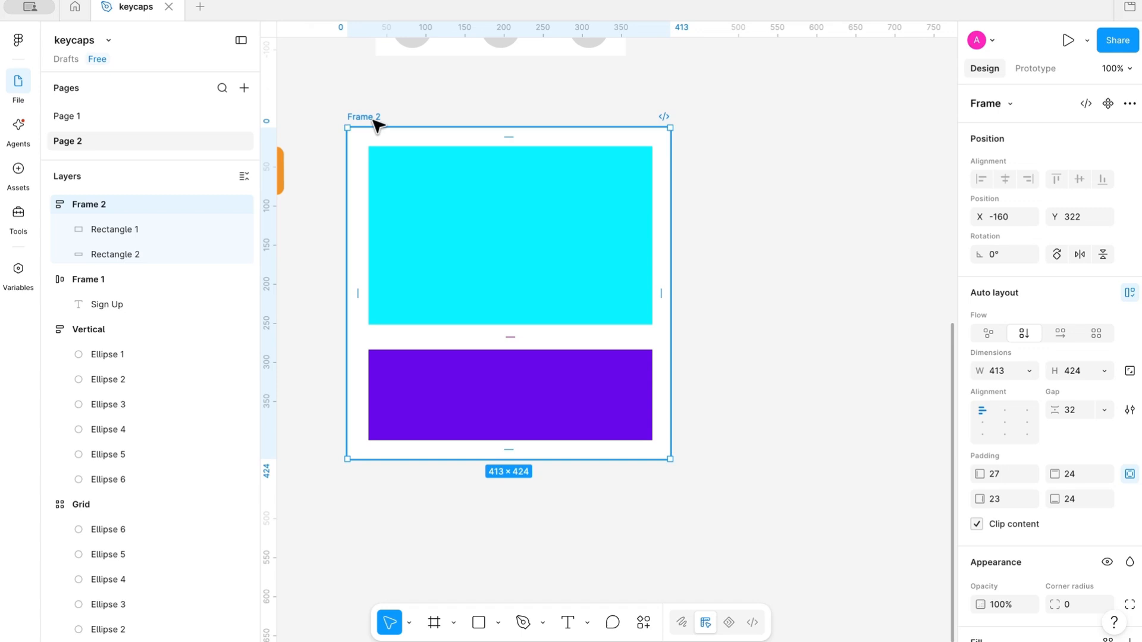
{"action": "left_click", "coordinate": [1105, 371]}
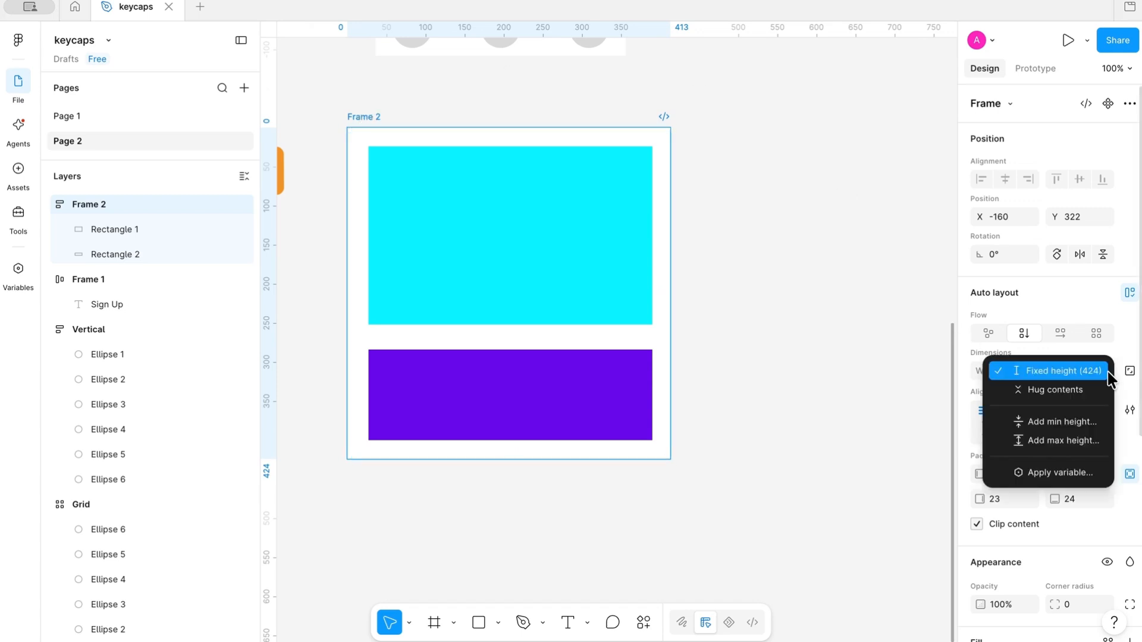
{"action": "left_click", "coordinate": [1079, 426]}
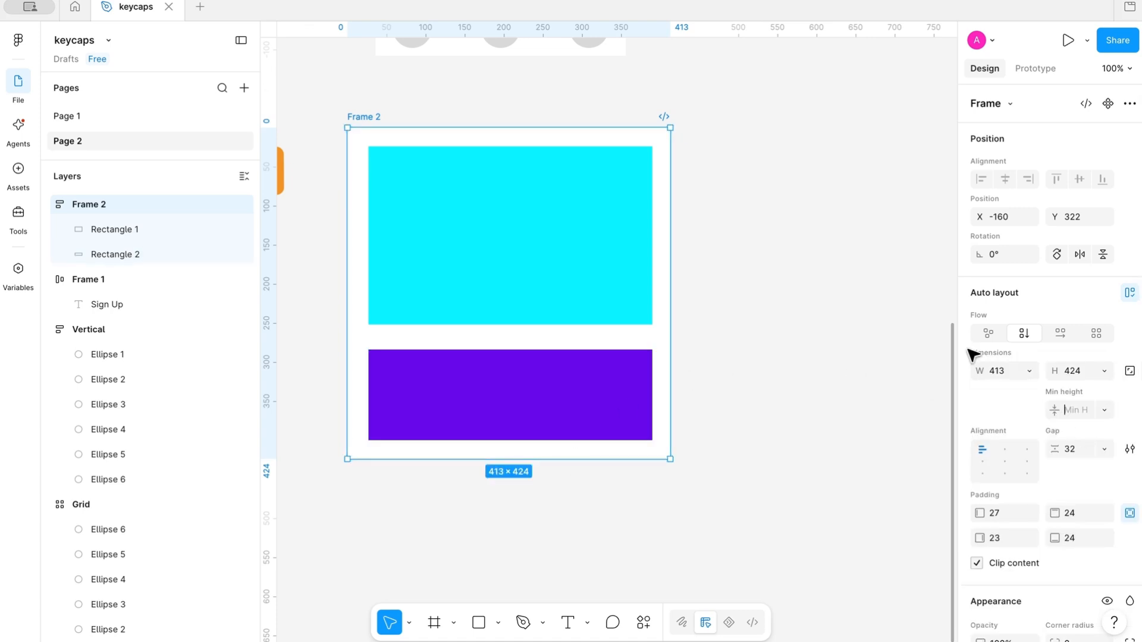
{"action": "type", "text": "400"}
{"action": "key", "text": "Return"}
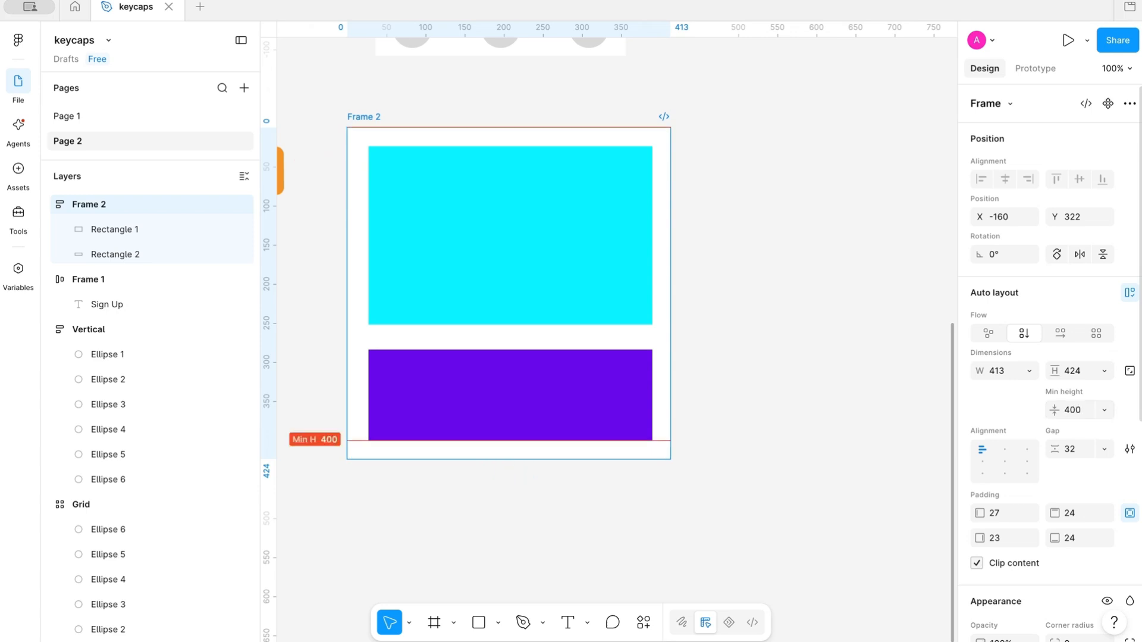
- Shrink Frame 2's height down to its 400 minimum and inspect the purple rectangle's and the frame's sizes
{"action": "left_click_drag", "start_coordinate": [535, 460], "coordinate": [553, 428]}
{"action": "left_click", "coordinate": [551, 386]}
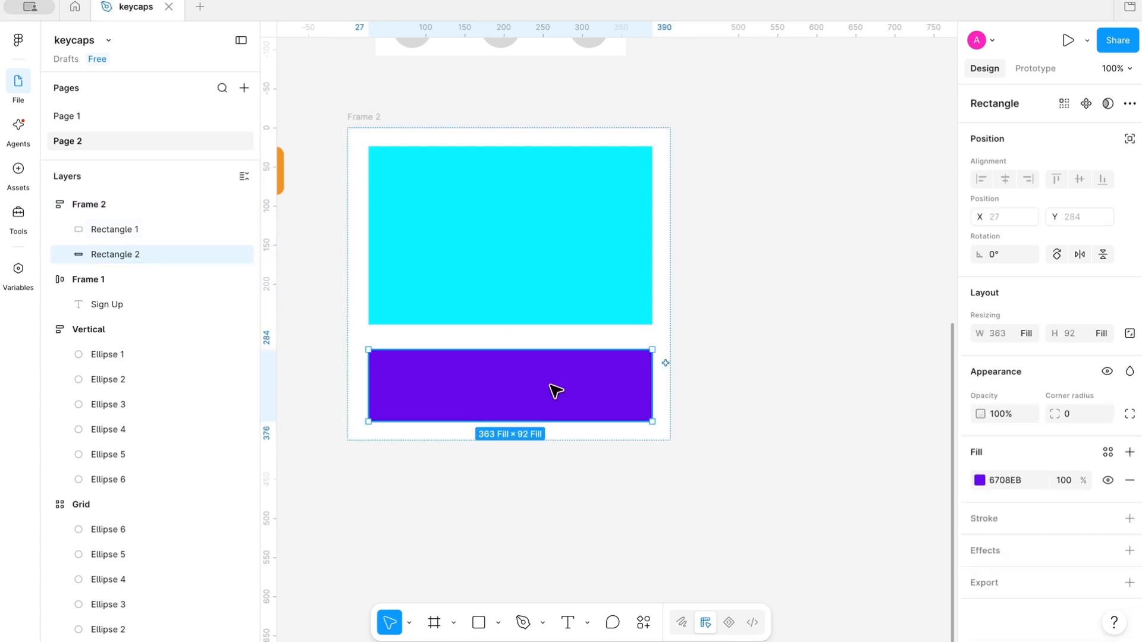
{"action": "left_click", "coordinate": [368, 119]}
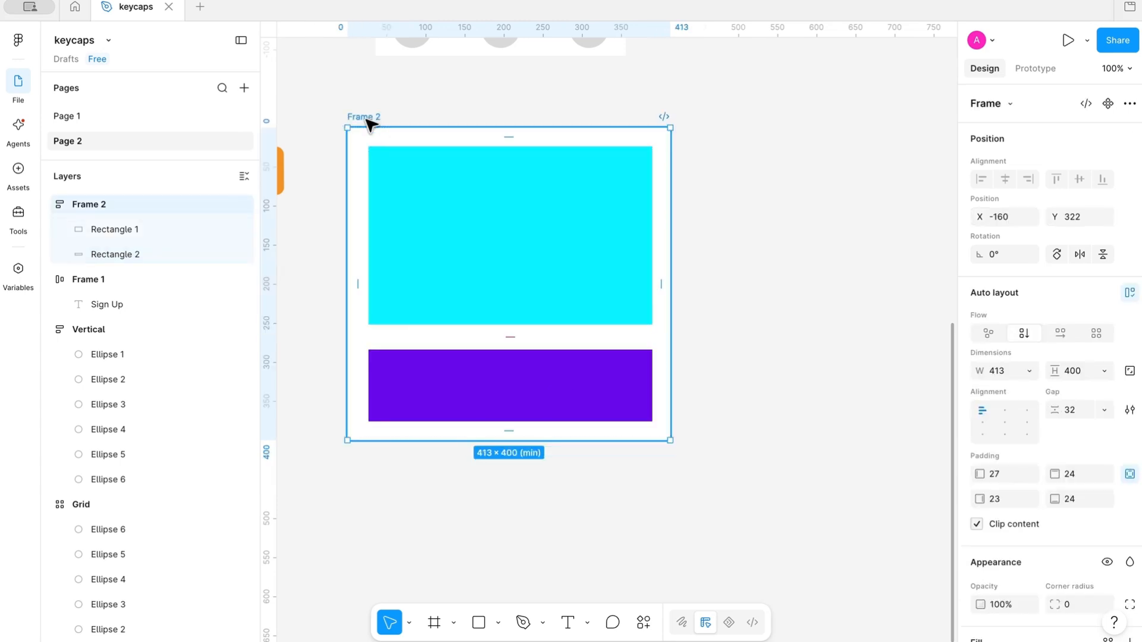
{"action": "left_click", "coordinate": [422, 217]}
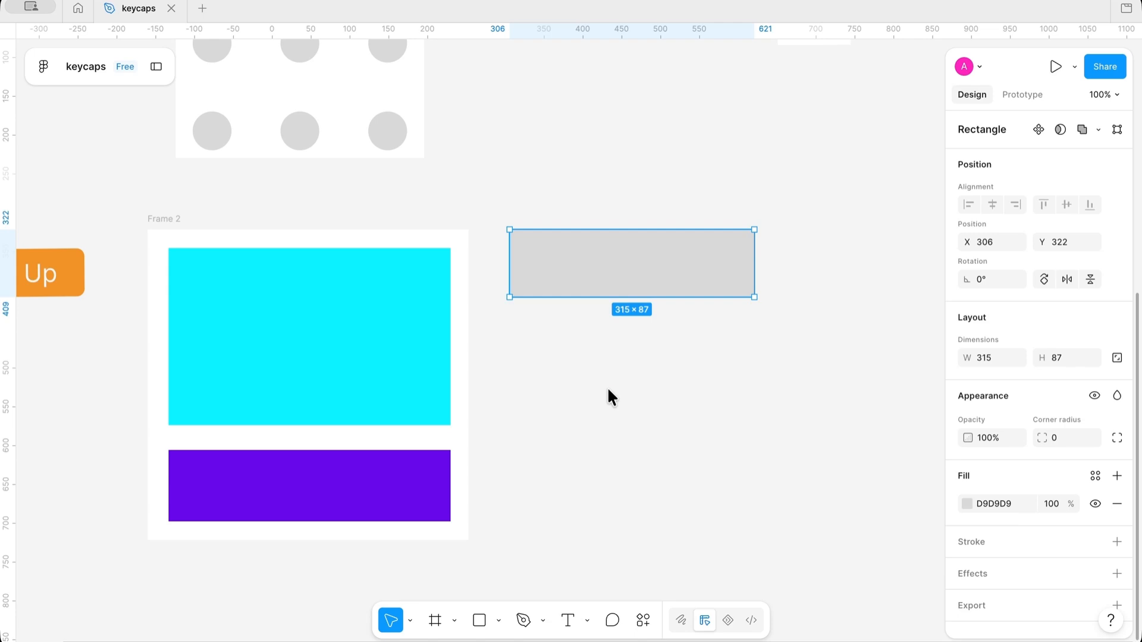
- Move the loose gray rectangle into Frame 2's auto layout, between the cyan and purple rectangles
{"action": "left_click", "coordinate": [172, 218]}
{"action": "left_click", "coordinate": [601, 287]}
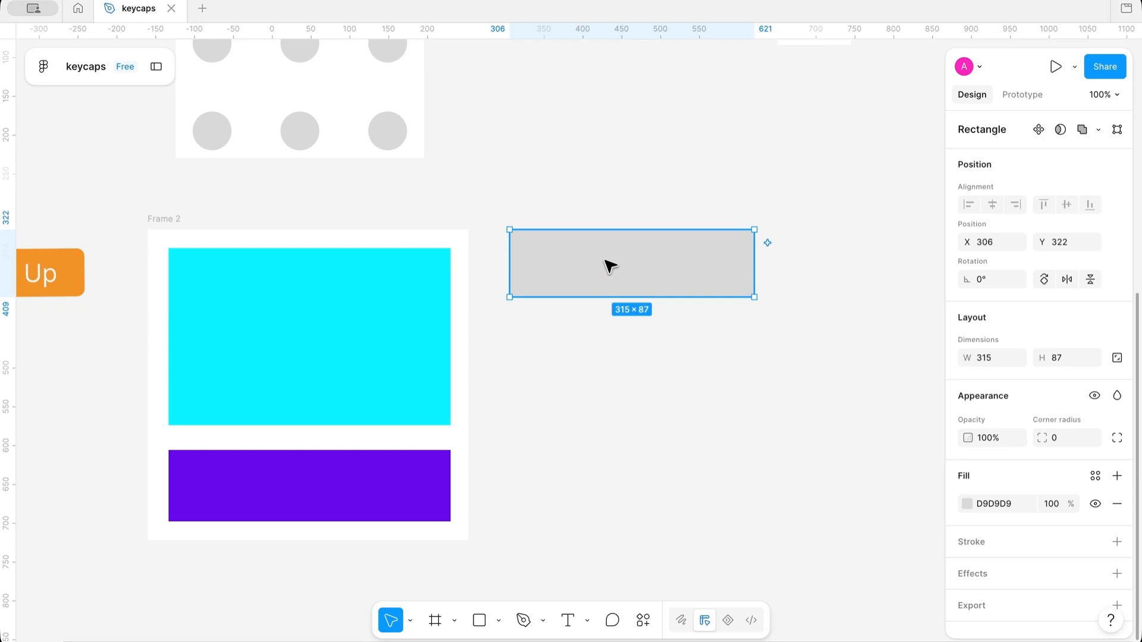
{"action": "key", "text": "super"}
{"action": "left_click_drag", "start_coordinate": [582, 273], "coordinate": [485, 312]}
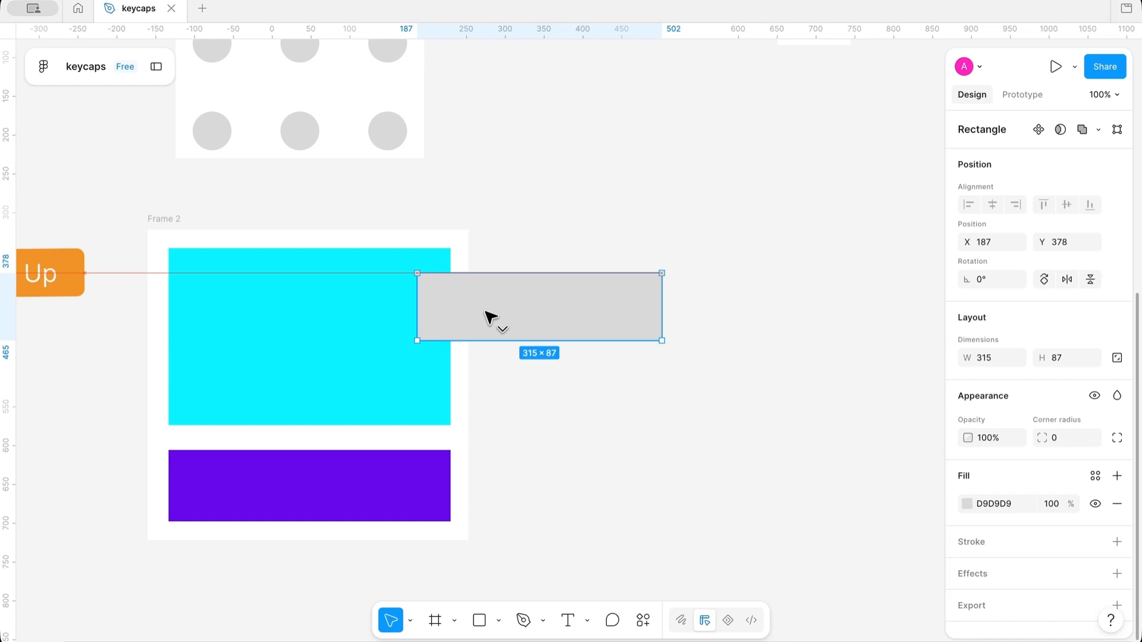
{"action": "left_click_drag", "start_coordinate": [485, 311], "coordinate": [410, 351]}
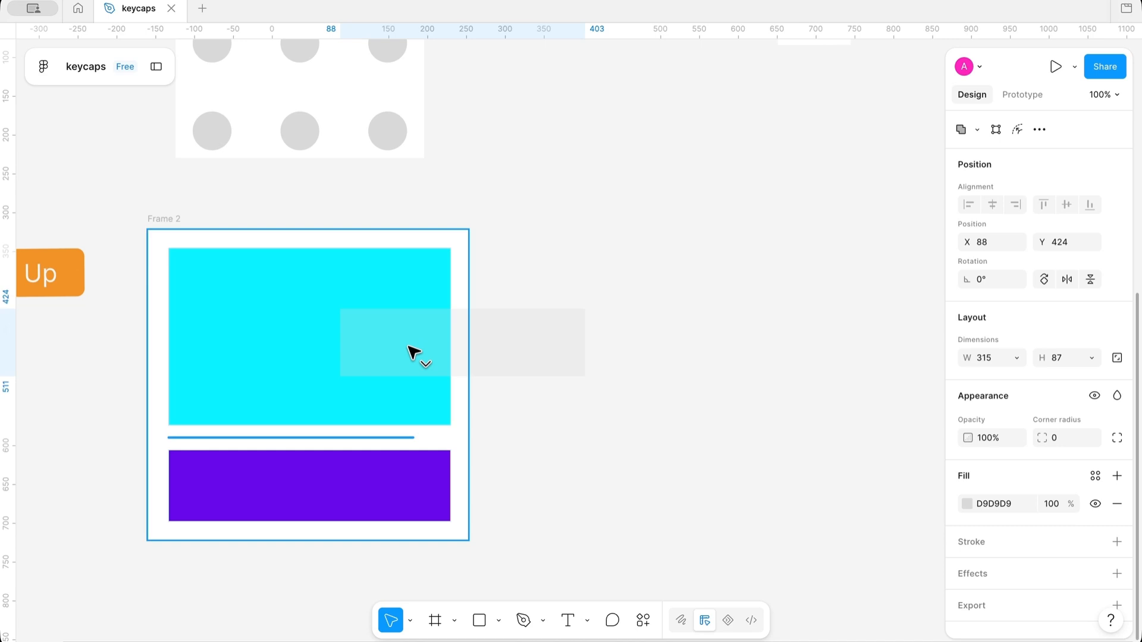
{"action": "left_click_drag", "start_coordinate": [410, 351], "coordinate": [242, 469]}
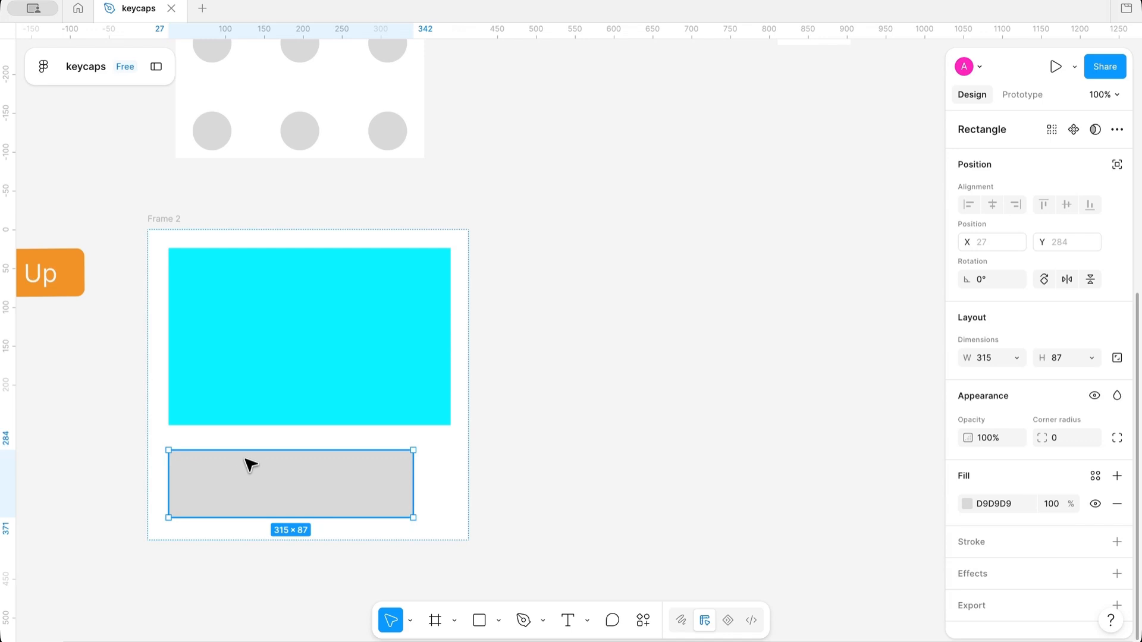
- Enlarge Frame 2 in both directions to about 506 × 565, and reduce it to about 472 × 502
{"action": "scroll", "coordinate": [357, 442], "scroll_direction": "down", "scroll_amount": 2}
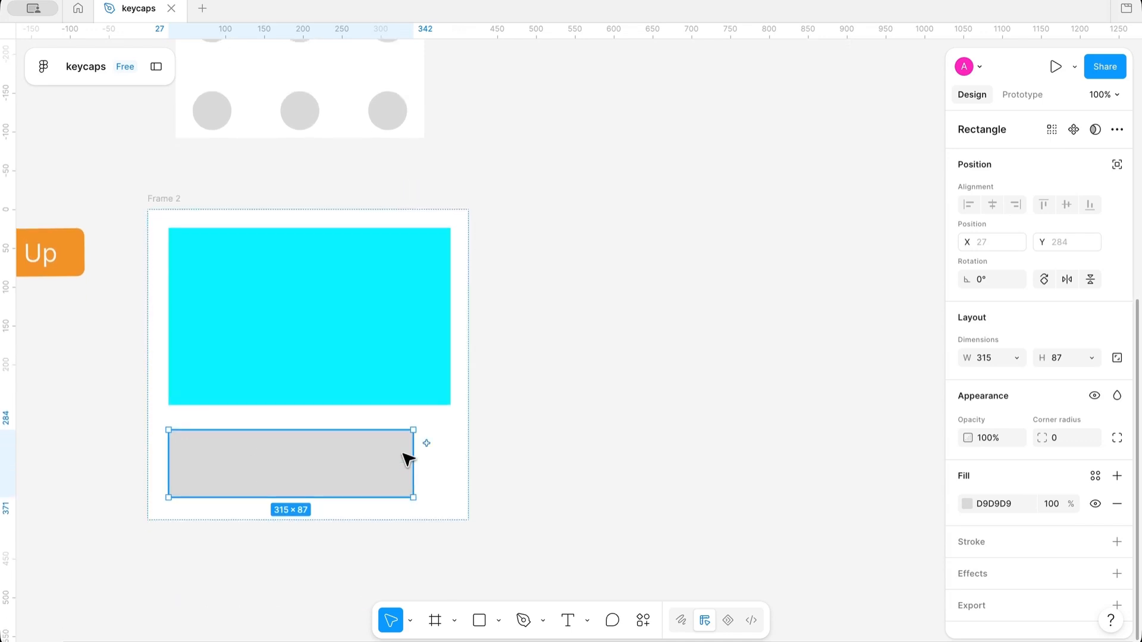
{"action": "left_click", "coordinate": [165, 197]}
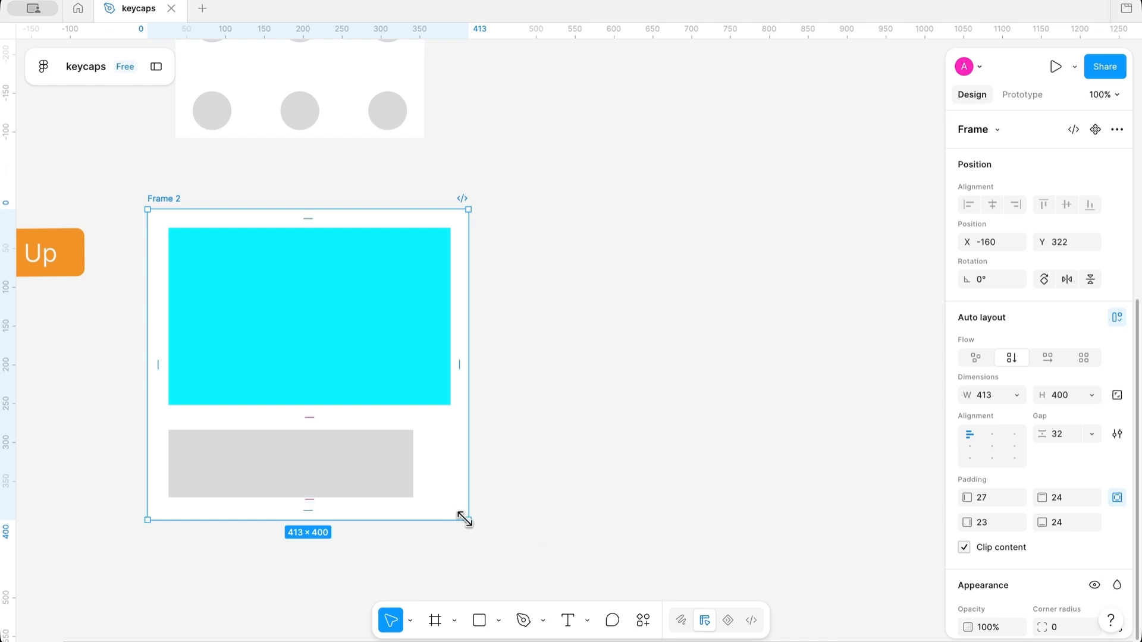
{"action": "left_click_drag", "start_coordinate": [467, 519], "coordinate": [476, 610]}
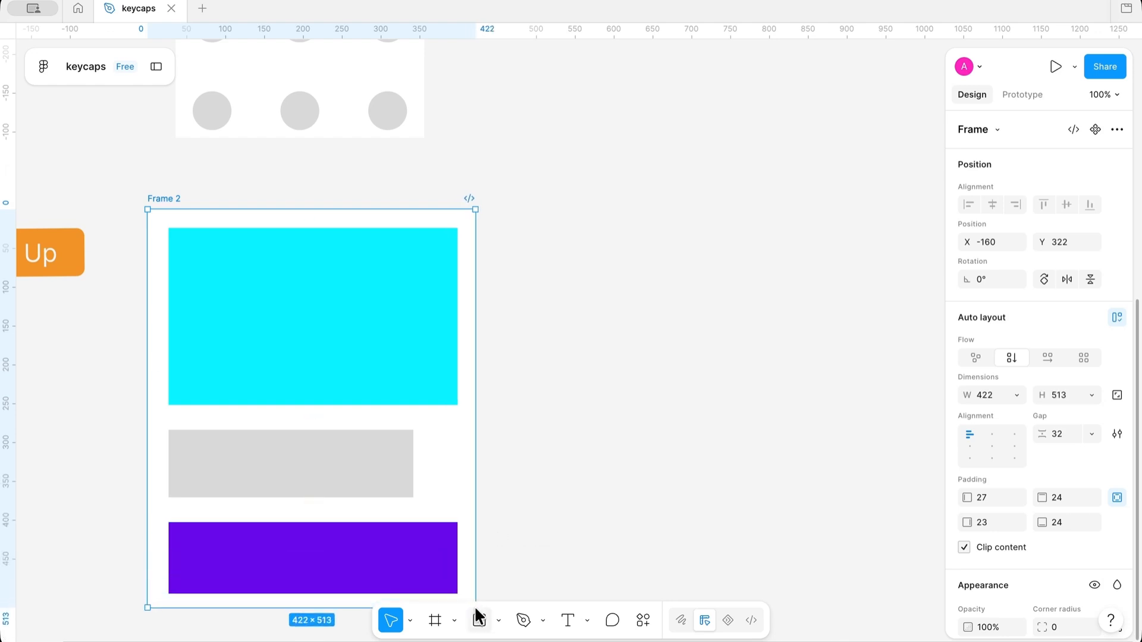
{"action": "scroll", "coordinate": [535, 540], "scroll_direction": "down", "scroll_amount": 2}
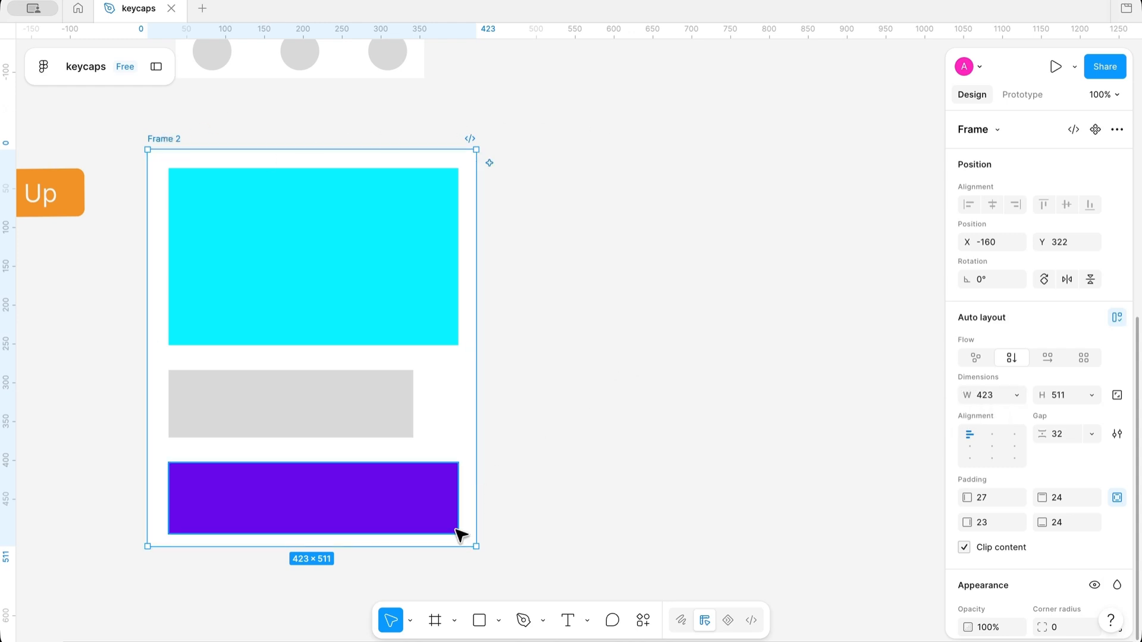
{"action": "left_click_drag", "start_coordinate": [474, 547], "coordinate": [540, 588]}
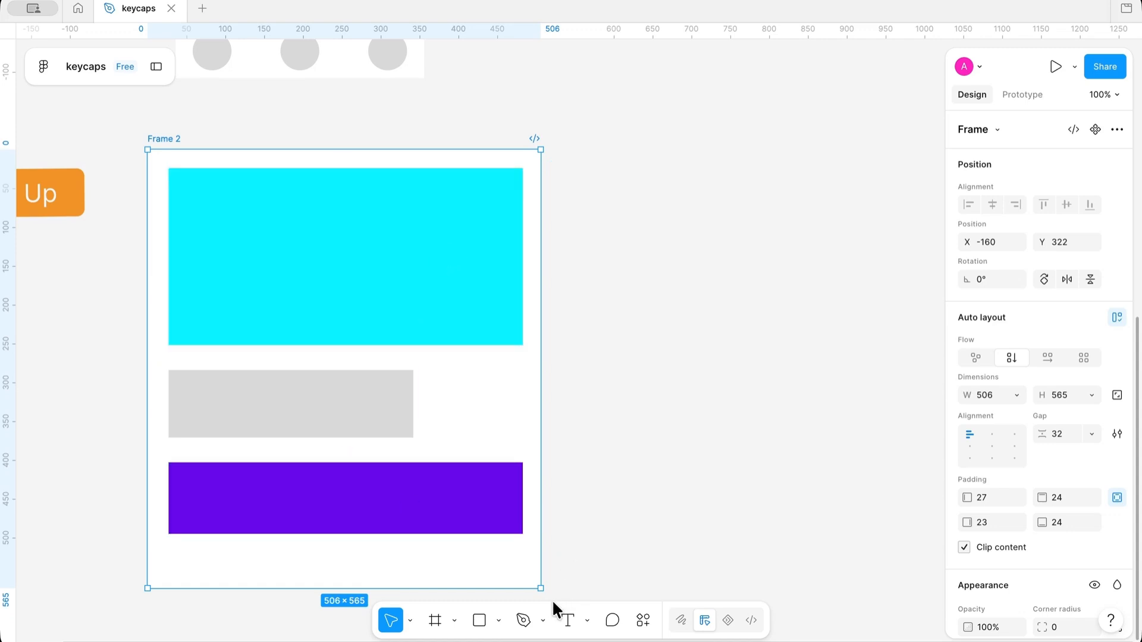
{"action": "left_click_drag", "start_coordinate": [539, 586], "coordinate": [514, 539]}
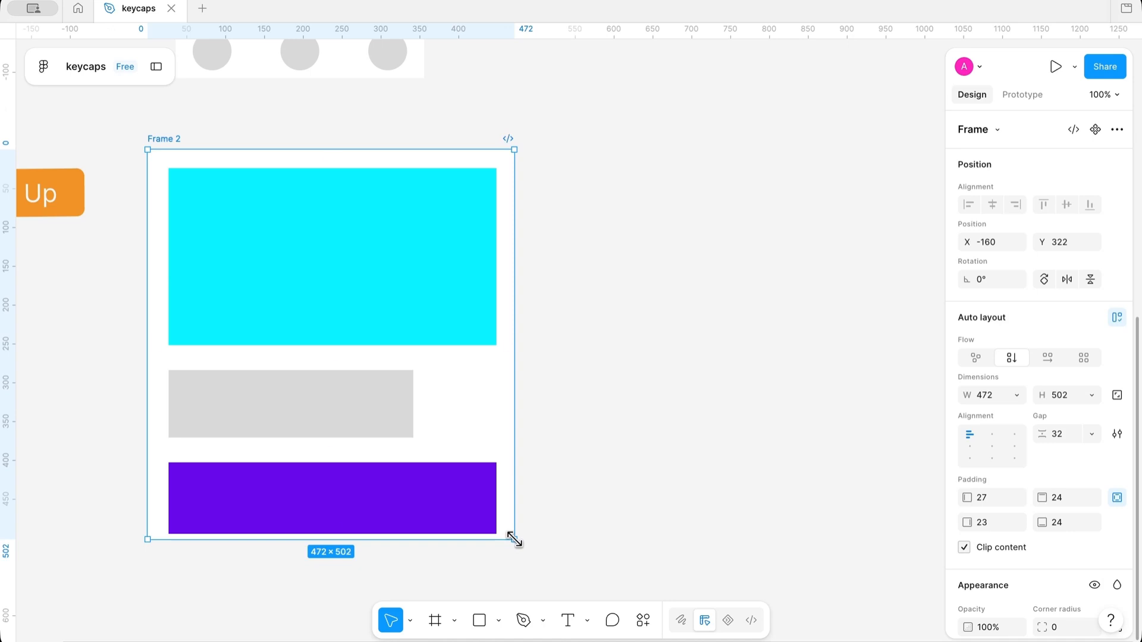
- Set the gray rectangle's width in Frame 2 to Fill container
{"action": "left_click", "coordinate": [349, 414]}
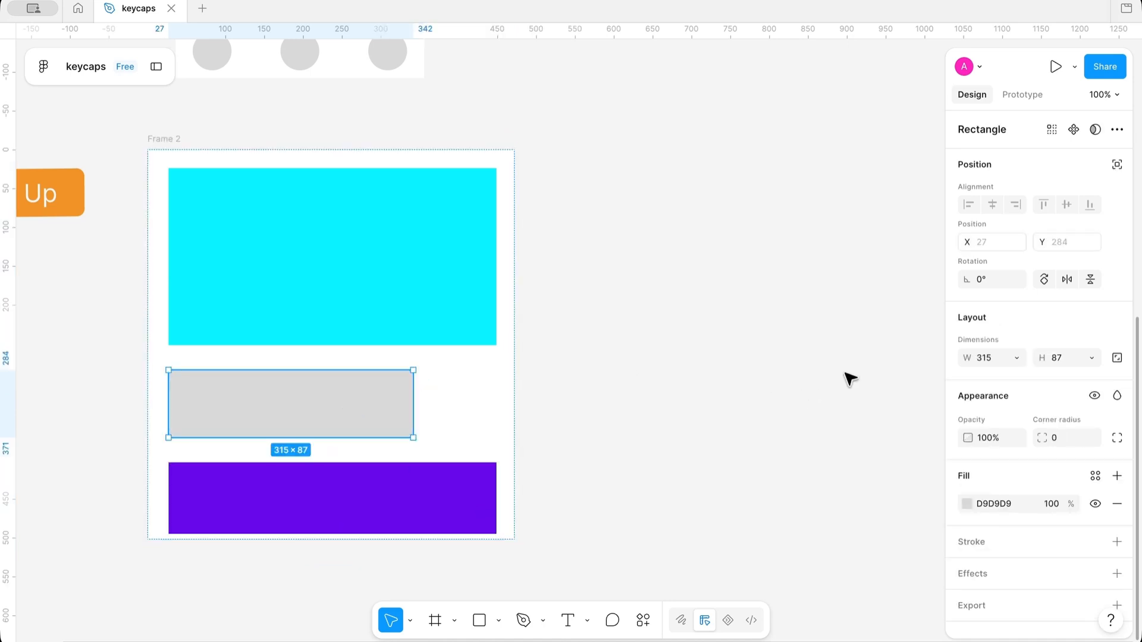
{"action": "left_click", "coordinate": [1017, 359]}
{"action": "left_click", "coordinate": [1003, 372]}
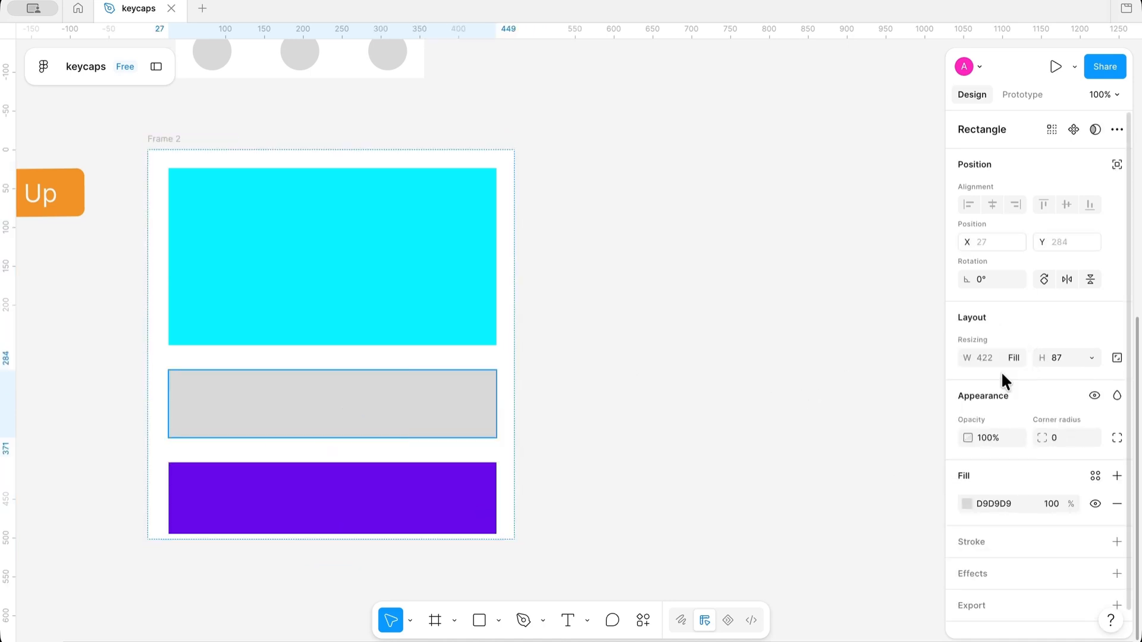
- Test the fill behaviour by narrowing Frame 2 to about 409 × 537 and resizing it to about 464 × 575
{"action": "left_click", "coordinate": [170, 139]}
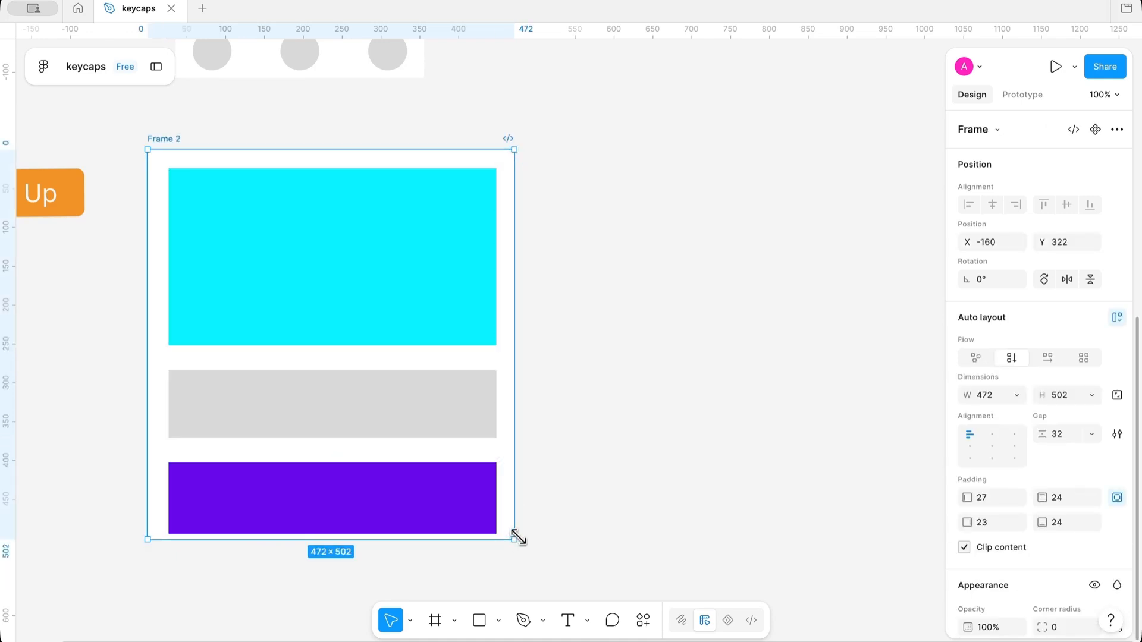
{"action": "left_click_drag", "start_coordinate": [518, 539], "coordinate": [465, 566]}
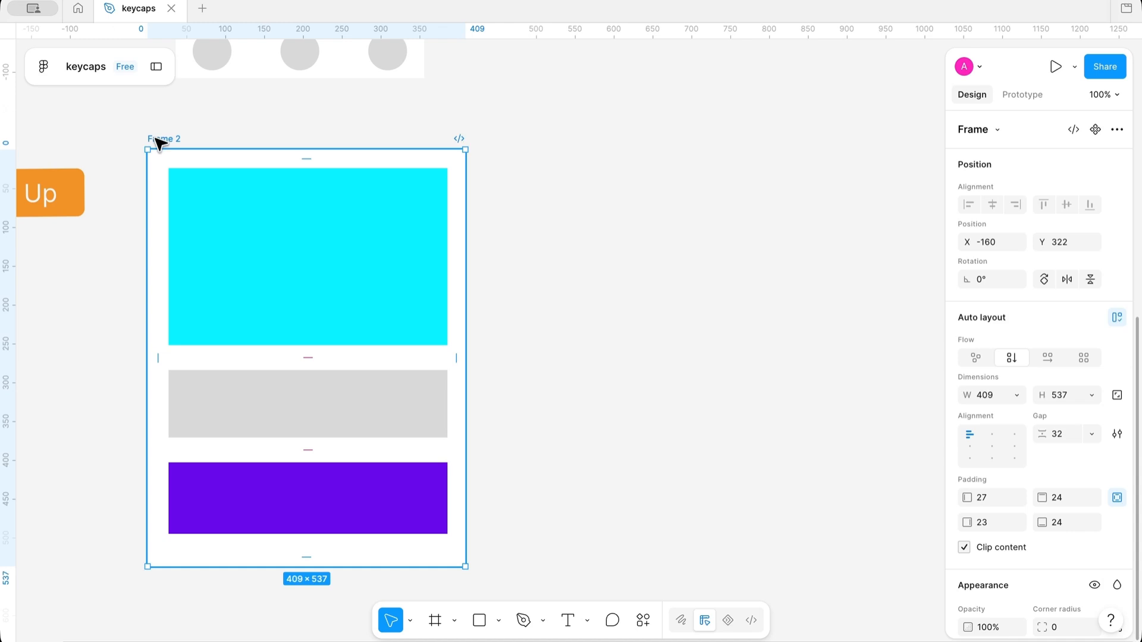
{"action": "left_click_drag", "start_coordinate": [465, 567], "coordinate": [508, 487]}
{"action": "scroll", "coordinate": [412, 350], "scroll_direction": "up", "scroll_amount": 5}
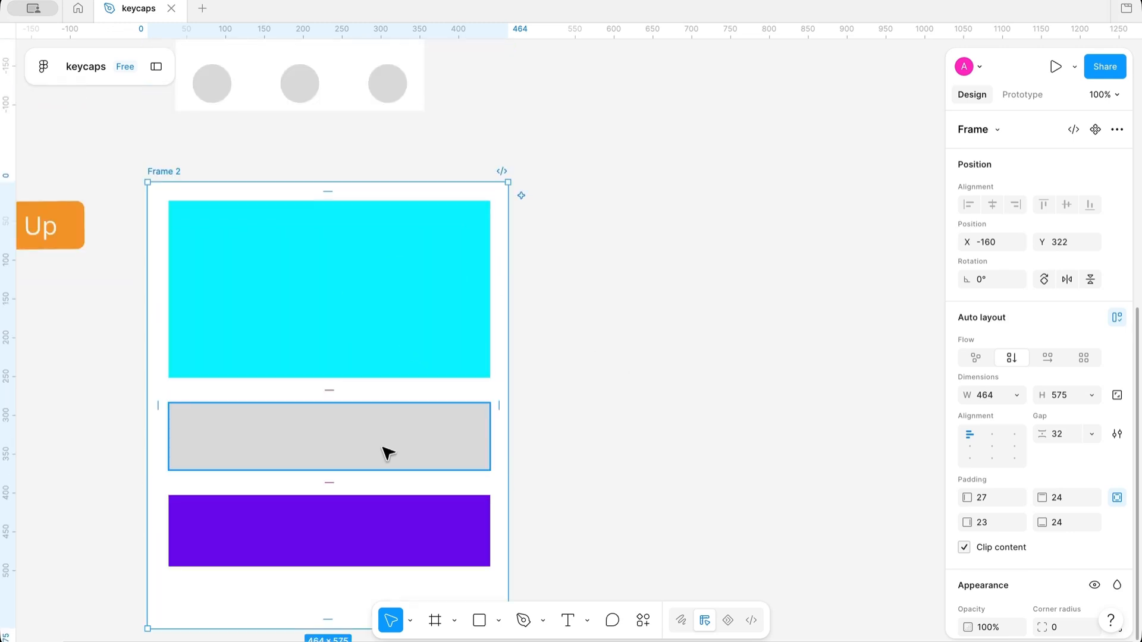
- Draw a new frame about 599 high on an empty canvas area and set its width to 400
{"action": "scroll", "coordinate": [387, 452], "scroll_direction": "down", "scroll_amount": 1}
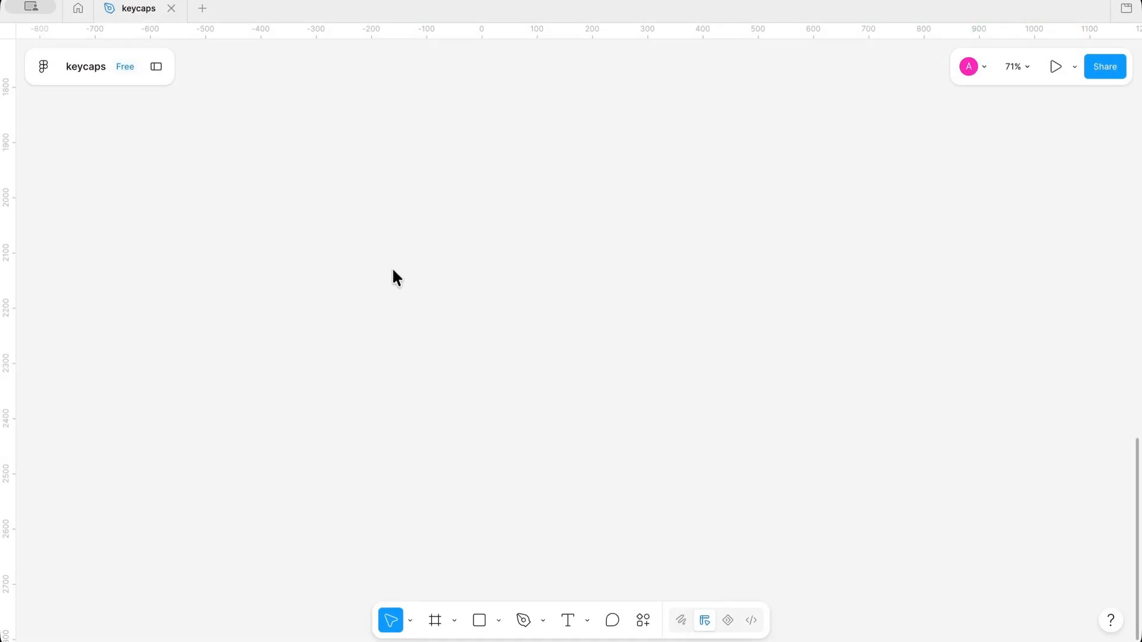
{"action": "left_click", "coordinate": [455, 618]}
{"action": "left_click", "coordinate": [497, 551]}
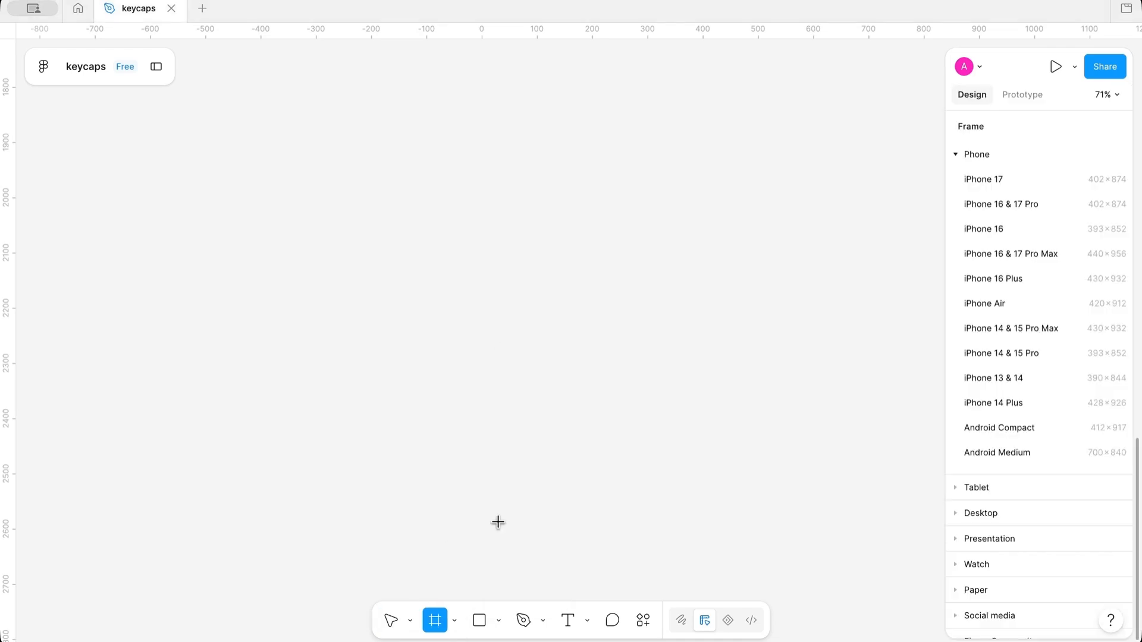
{"action": "left_click_drag", "start_coordinate": [350, 210], "coordinate": [541, 541]}
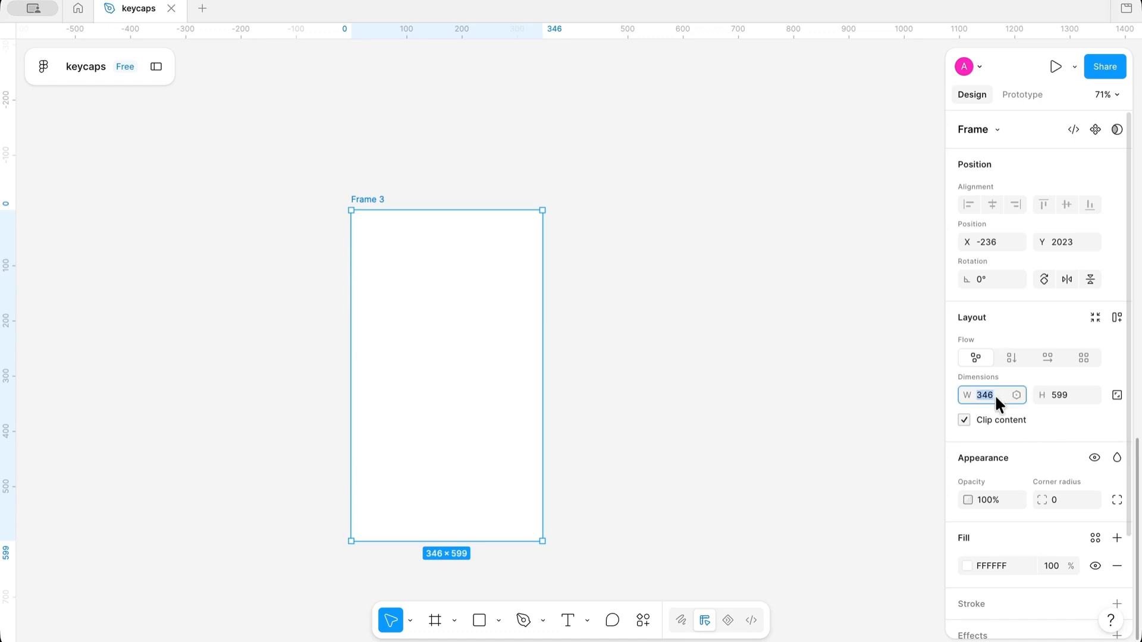
{"action": "type", "text": "400"}
{"action": "key", "text": "Return"}
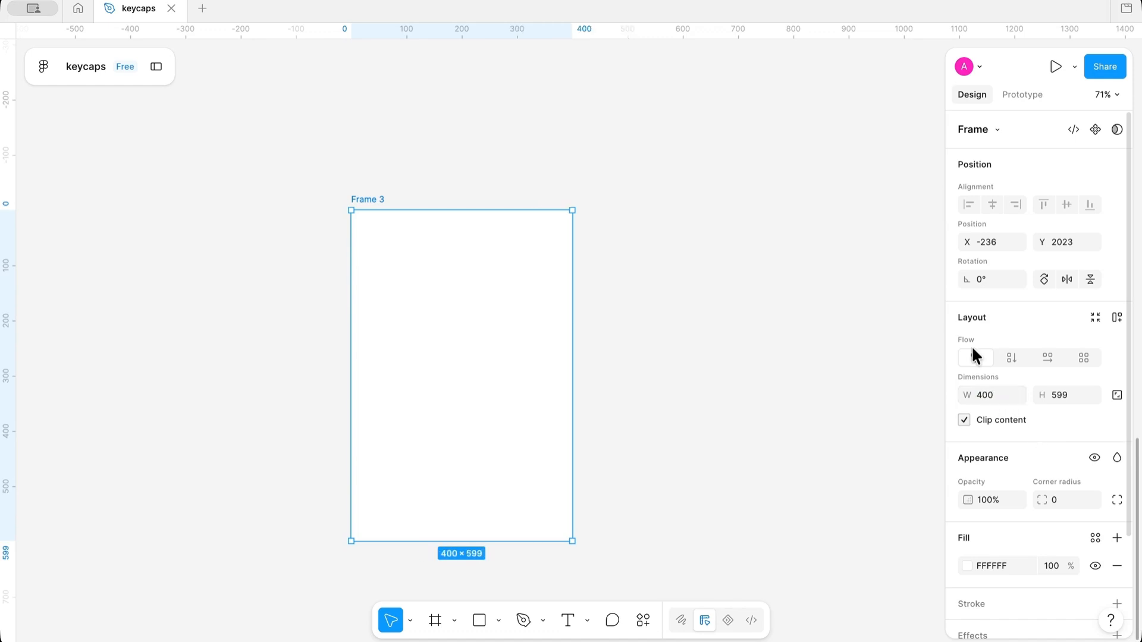
- Move the new frame up on the canvas and rename it Card
{"action": "left_click_drag", "start_coordinate": [377, 197], "coordinate": [384, 132]}
{"action": "double_click", "coordinate": [383, 130]}
{"action": "type", "text": "Card"}
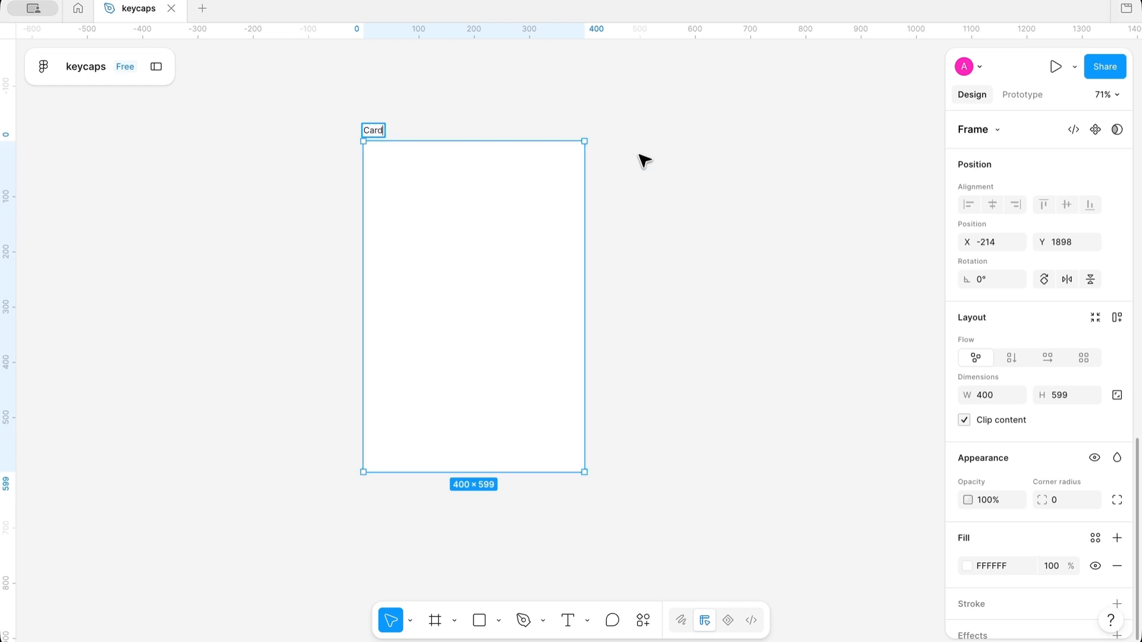
{"action": "left_click", "coordinate": [690, 196]}
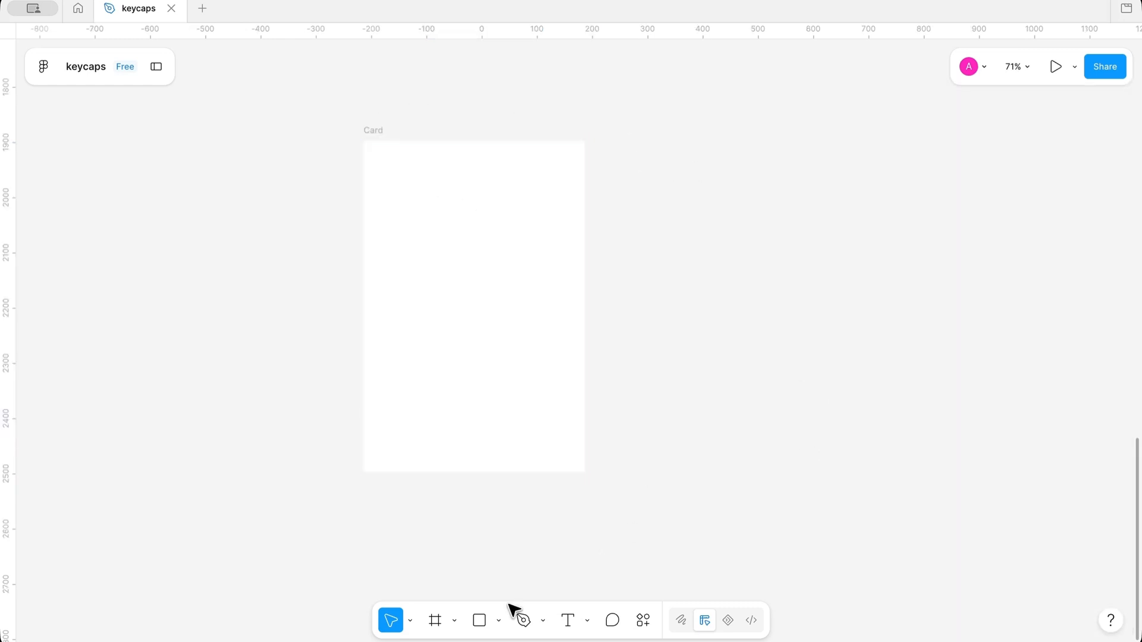
- Draw a rectangle near the upper edge of the Card frame and set its size to 330 × 200
{"action": "left_click", "coordinate": [499, 621]}
{"action": "left_click", "coordinate": [569, 487]}
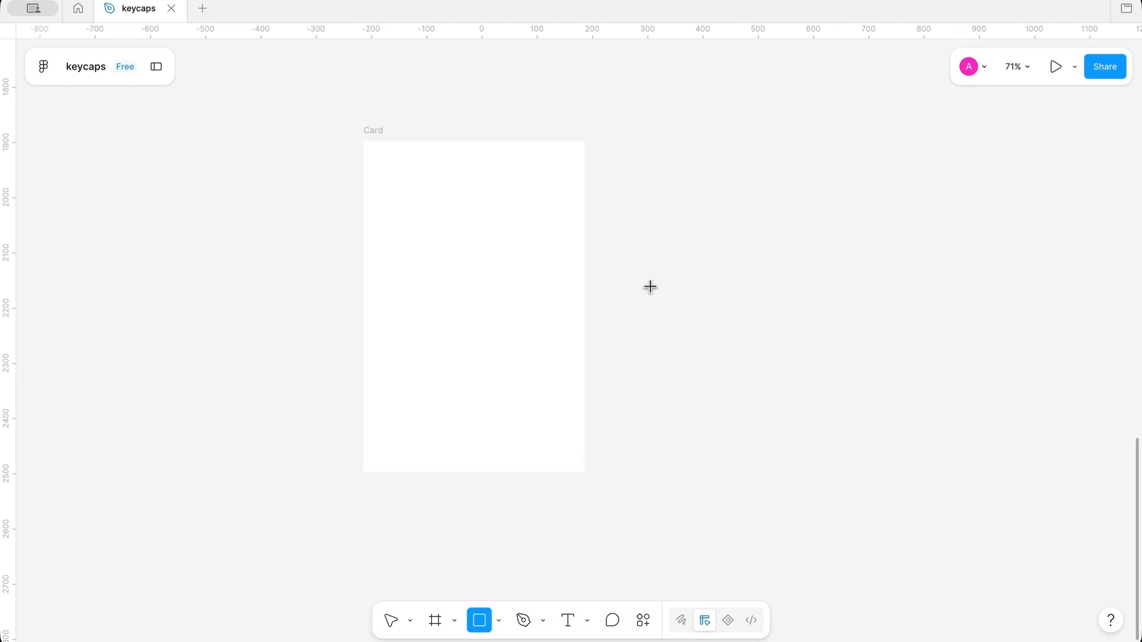
{"action": "mouse_move", "coordinate": [383, 156]}
{"action": "left_mouse_down"}
{"action": "mouse_move", "coordinate": [445, 200]}
{"action": "mouse_move", "coordinate": [565, 219]}
{"action": "mouse_move", "coordinate": [564, 268]}
{"action": "left_mouse_up"}
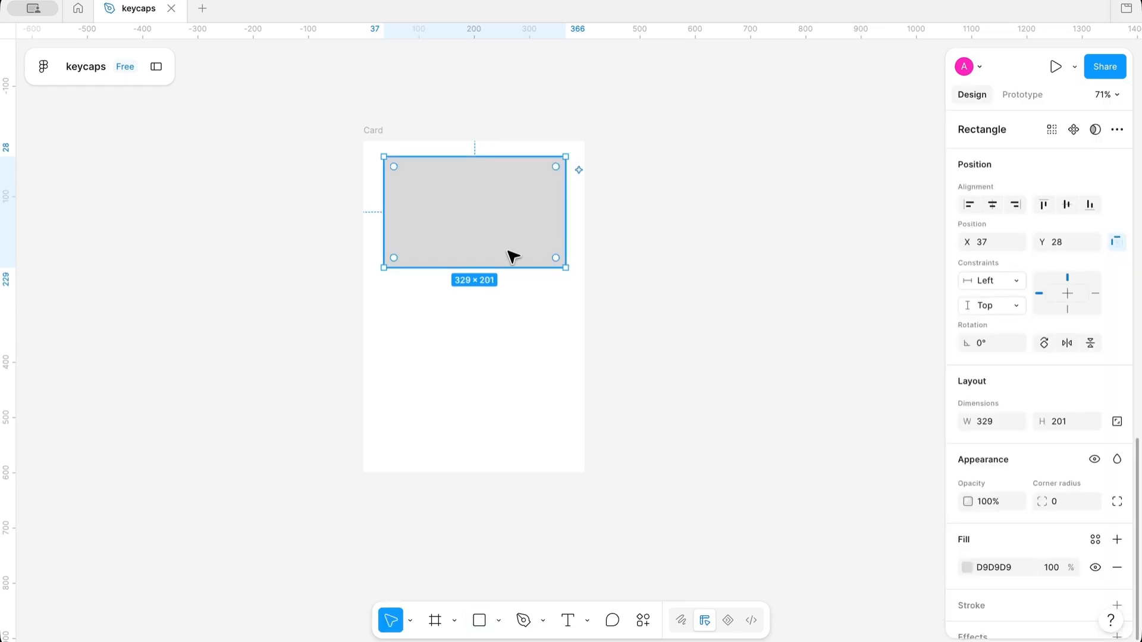
{"action": "type", "text": "330"}
{"action": "key", "text": "Tab"}
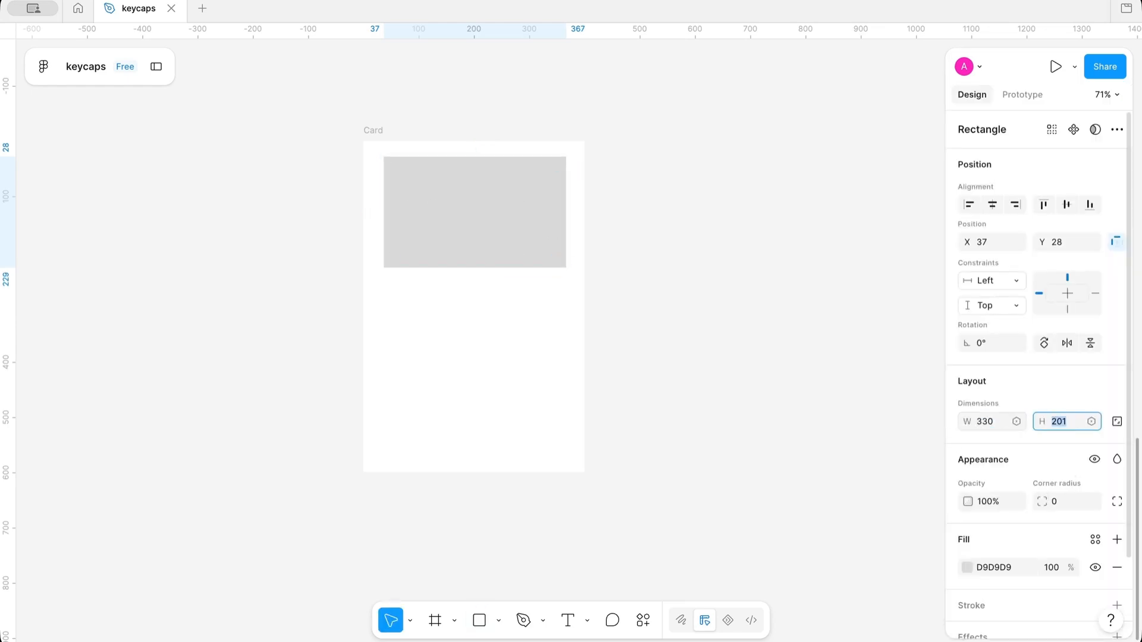
{"action": "type", "text": "20"}
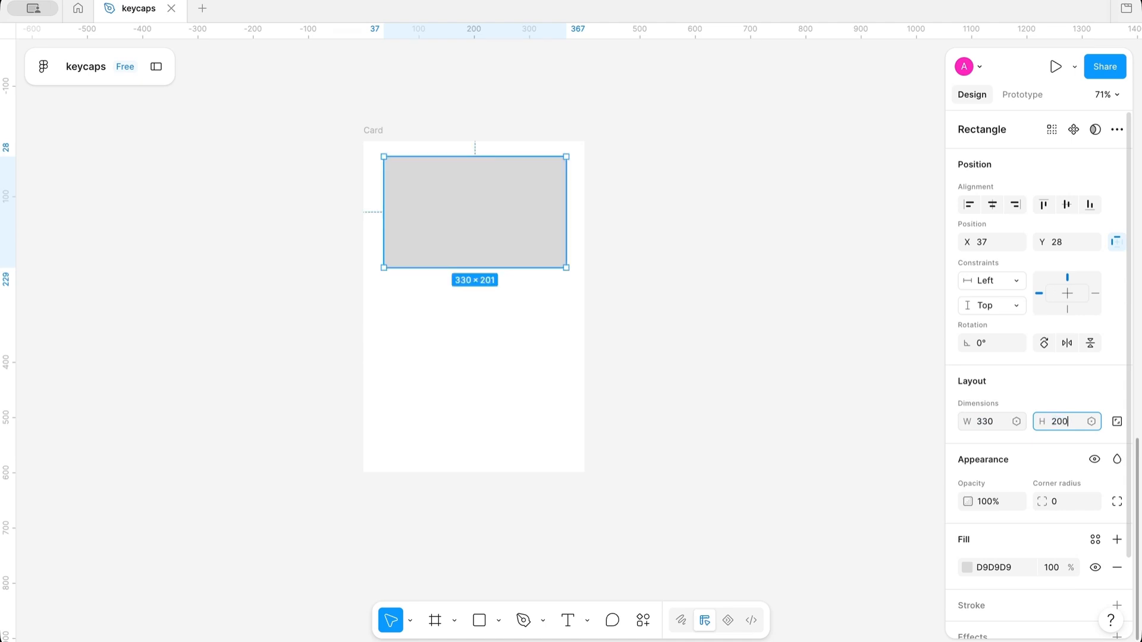
{"action": "left_click", "coordinate": [707, 364]}
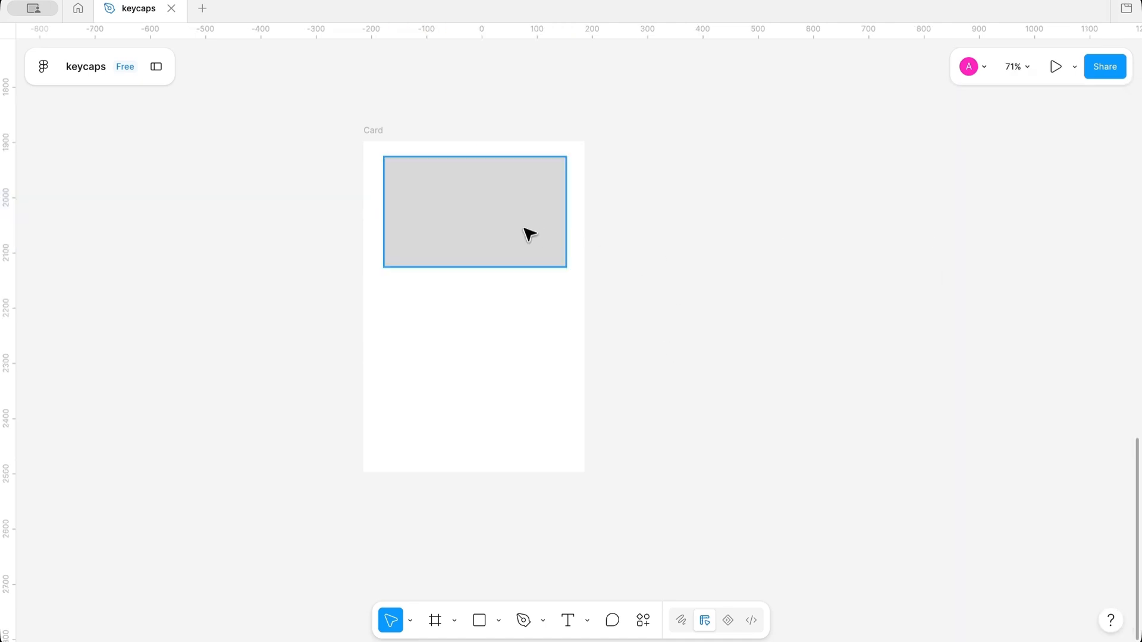
{"action": "left_click", "coordinate": [489, 230]}
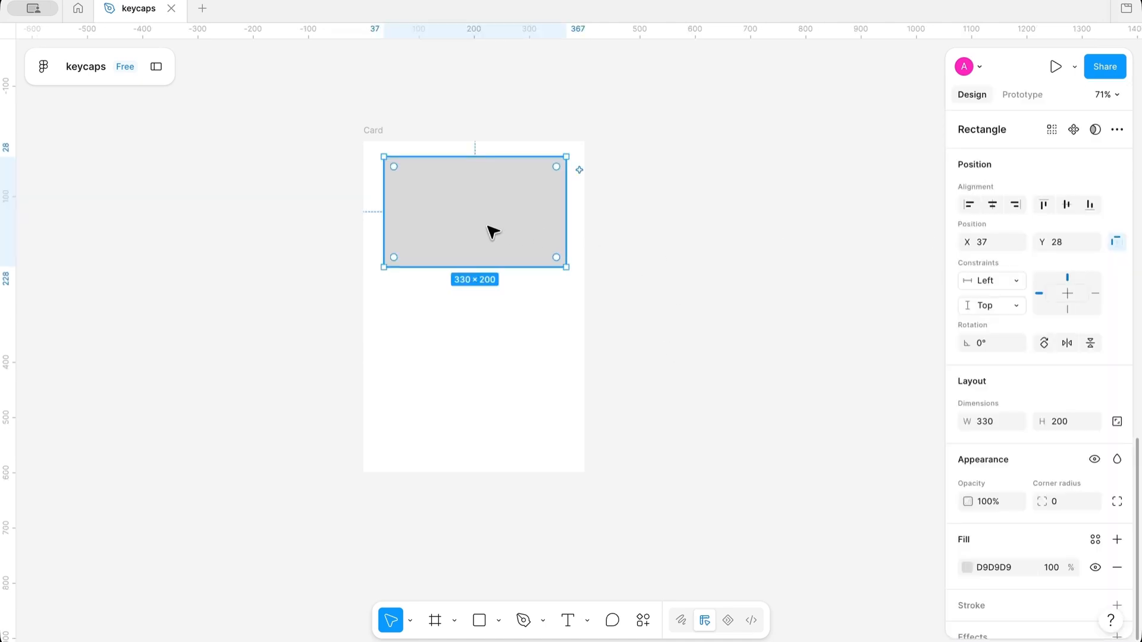
{"action": "left_click", "coordinate": [373, 130]}
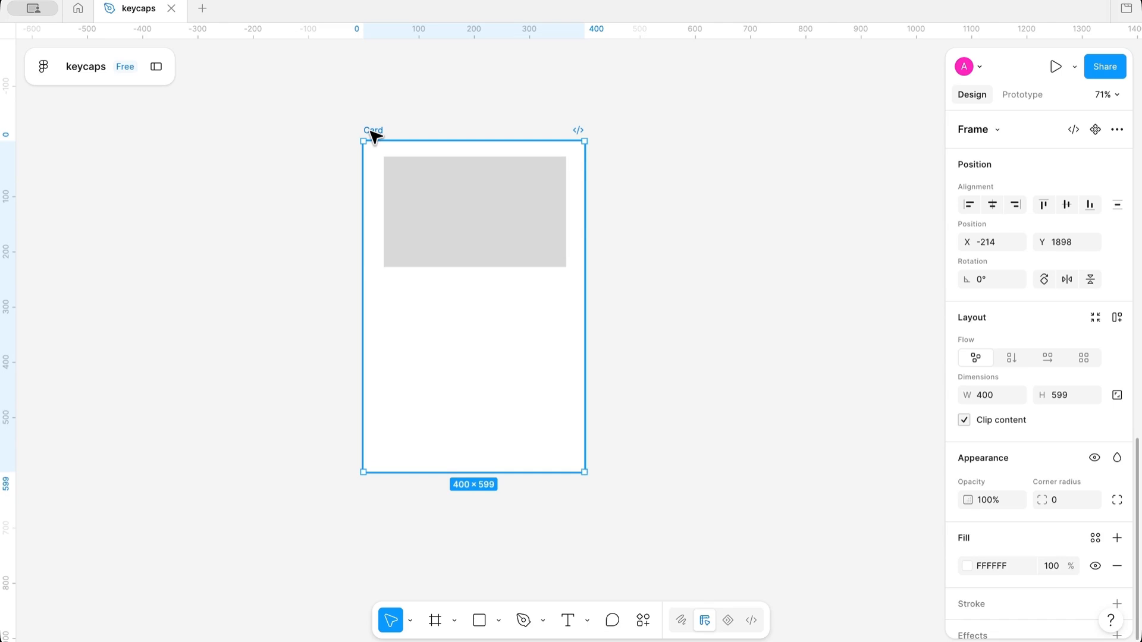
{"action": "left_click", "coordinate": [454, 333]}
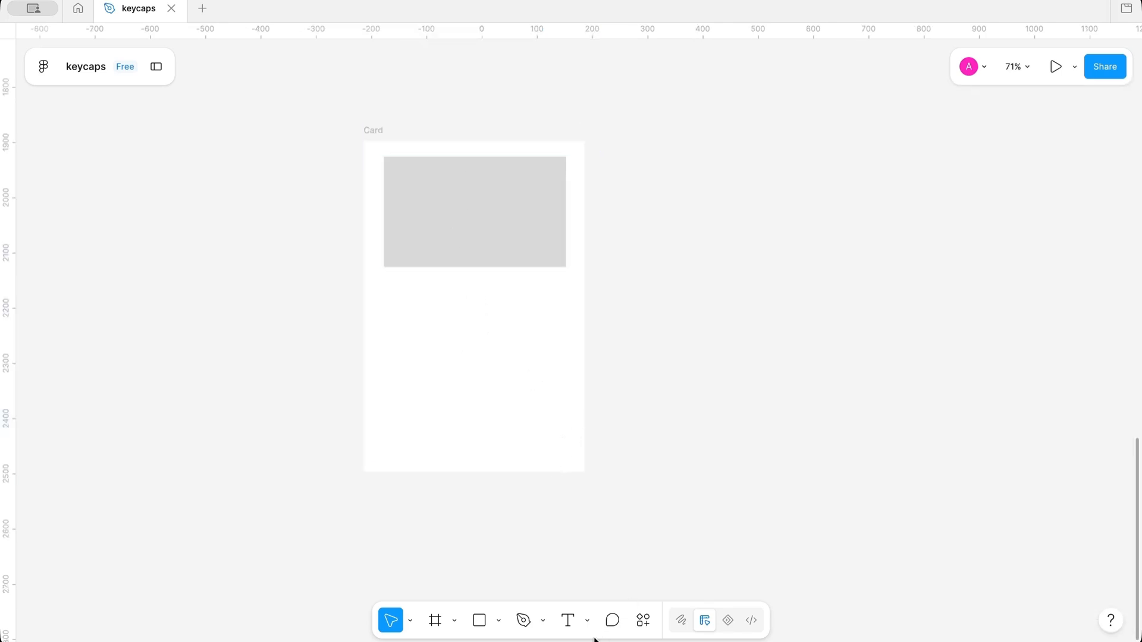
- Add the text "Choose your options" below the rectangle in Card and center it horizontally in the frame
{"action": "left_click", "coordinate": [588, 621]}
{"action": "left_click", "coordinate": [618, 574]}
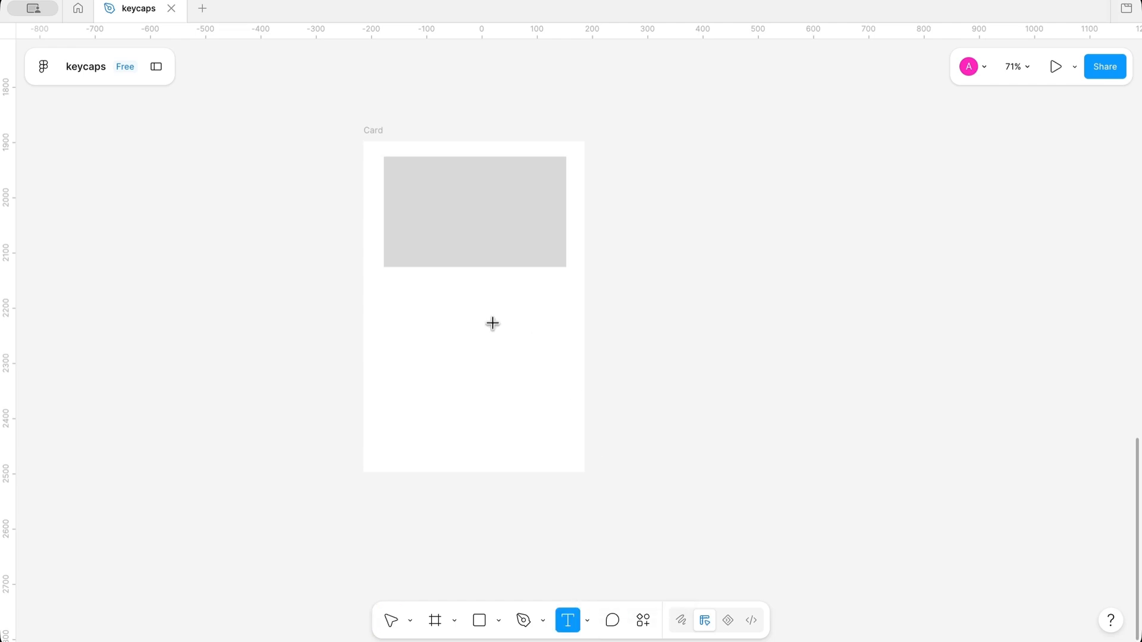
{"action": "left_click", "coordinate": [424, 306]}
{"action": "type", "text": "Cho"}
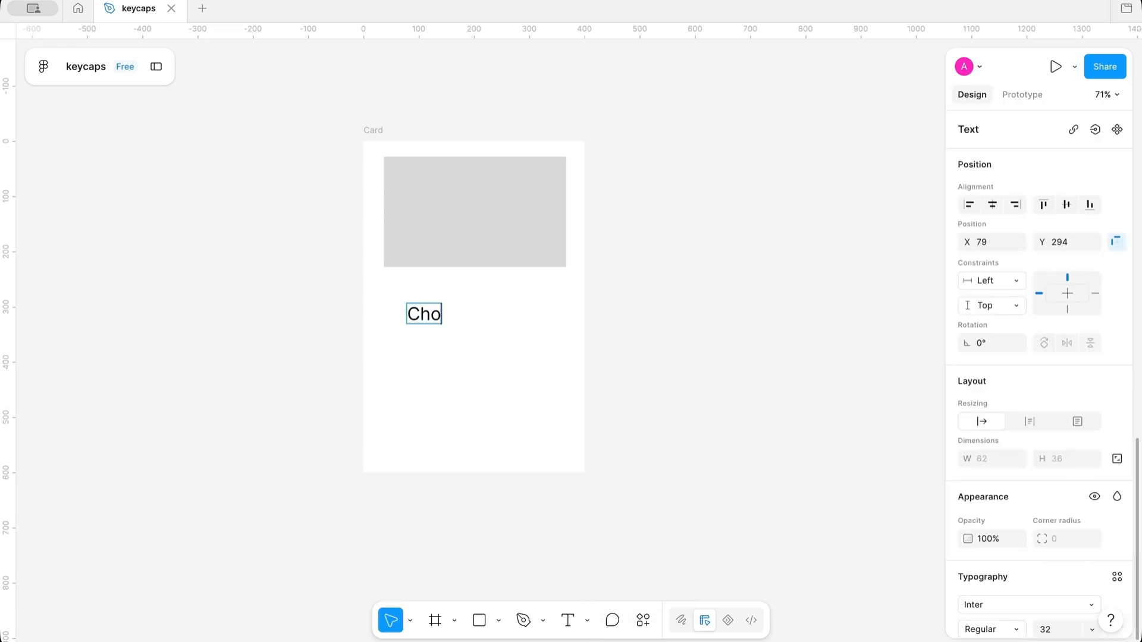
{"action": "type", "text": "ose your options"}
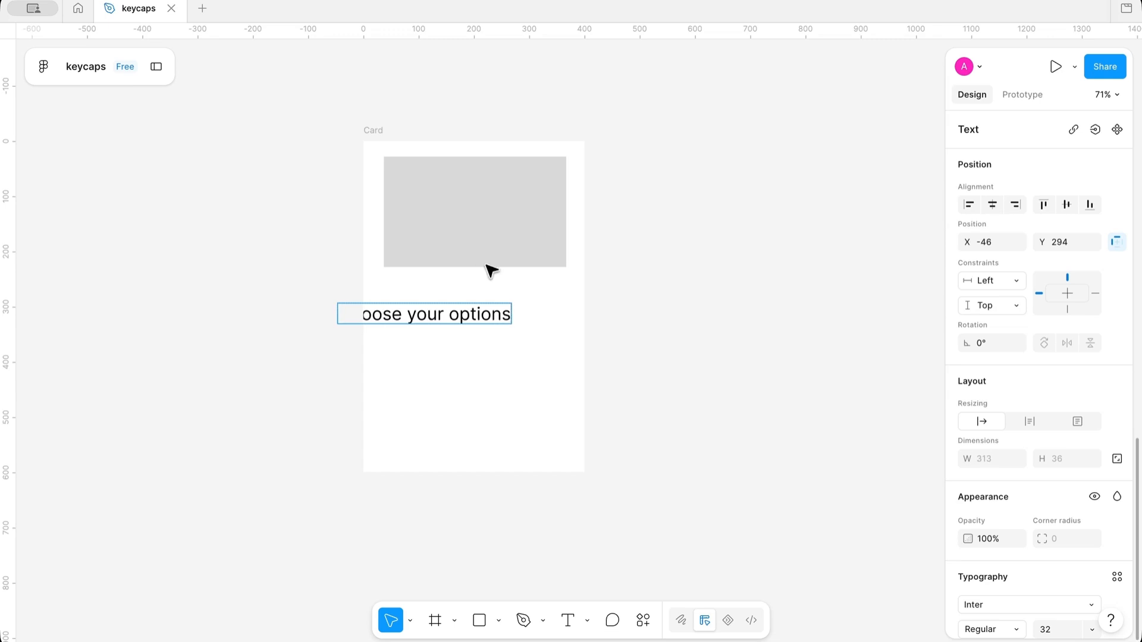
{"action": "key", "text": "Escape"}
{"action": "left_click_drag", "start_coordinate": [459, 318], "coordinate": [502, 305]}
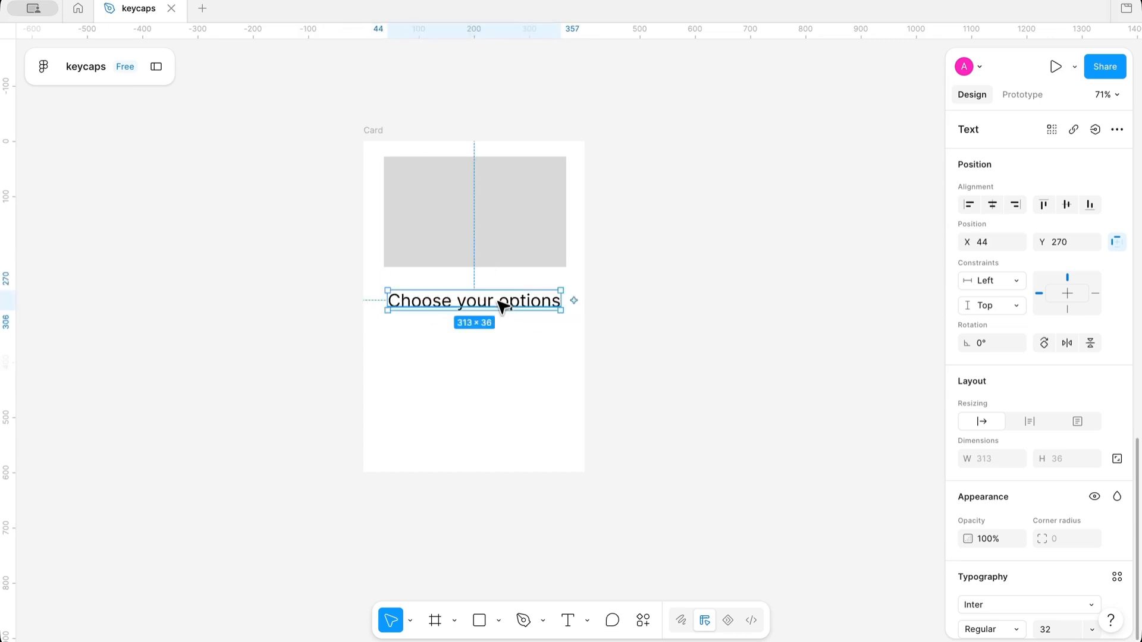
- Apply auto layout to the Card frame with horizontal padding 24 and vertical padding 32
{"action": "left_click", "coordinate": [372, 131]}
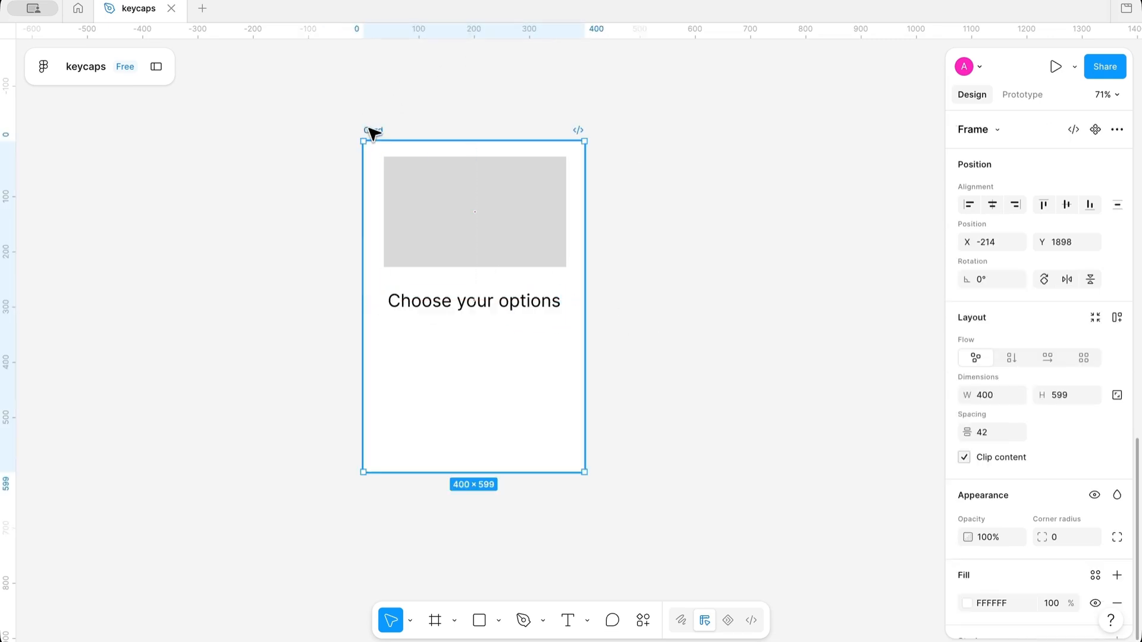
{"action": "key", "text": "shift+a"}
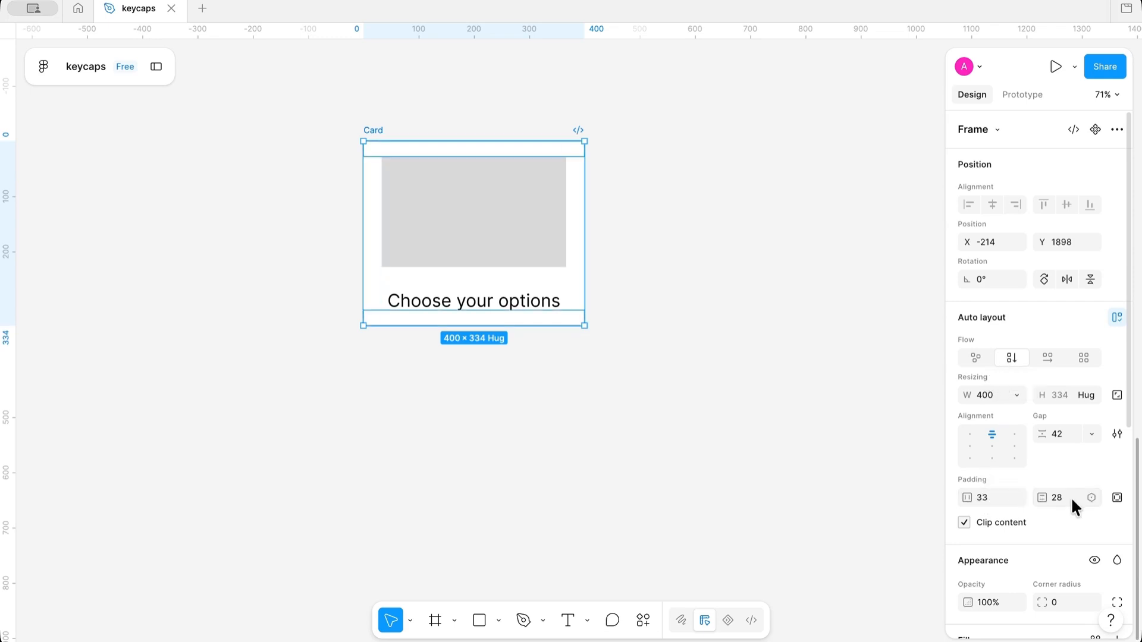
{"action": "left_click", "coordinate": [983, 497]}
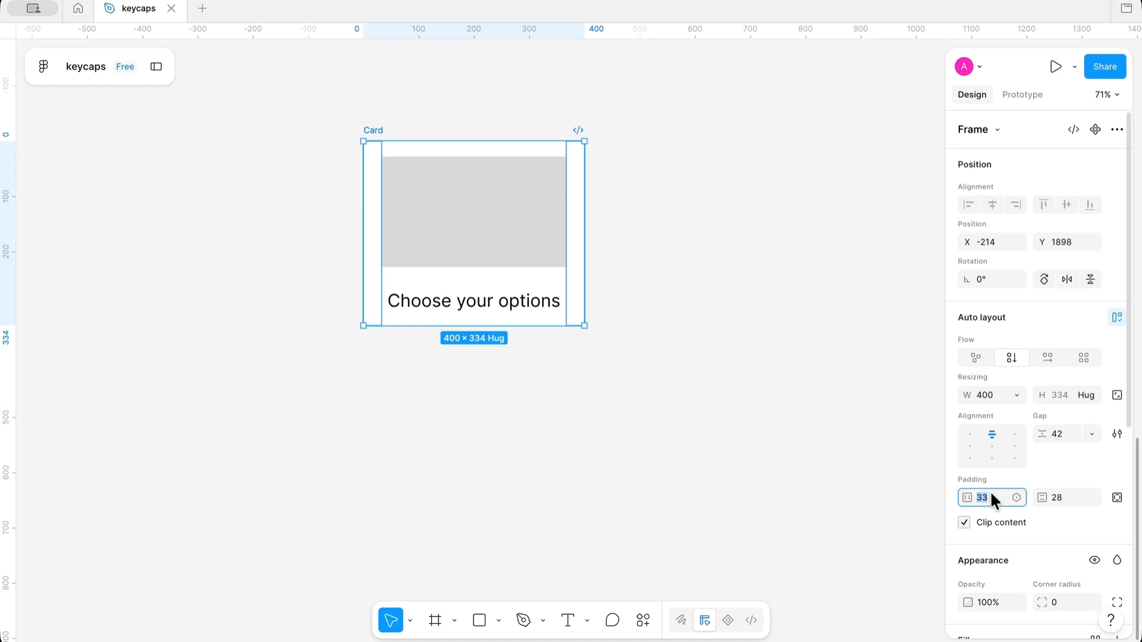
{"action": "type", "text": "24"}
{"action": "key", "text": "Return"}
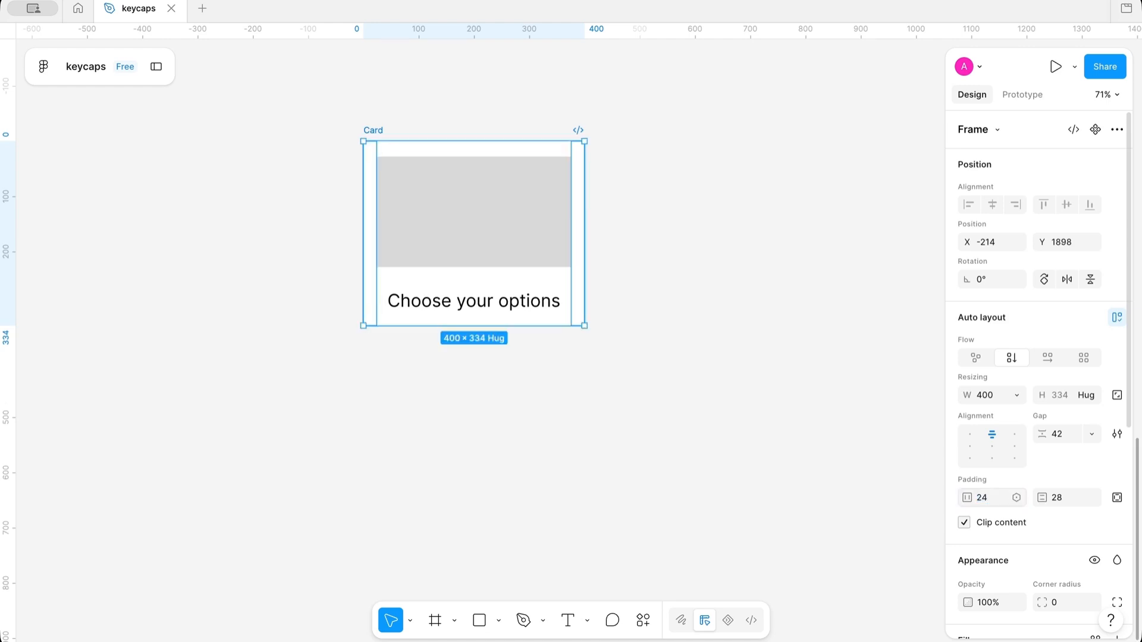
{"action": "left_click", "coordinate": [1060, 498]}
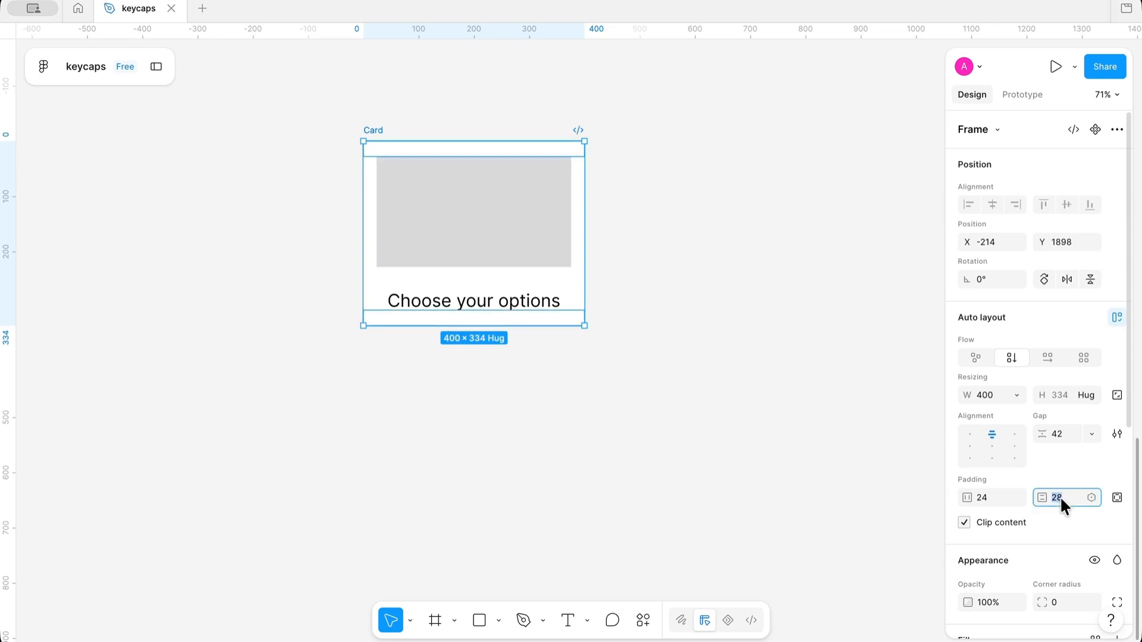
{"action": "type", "text": "32"}
{"action": "key", "text": "Return"}
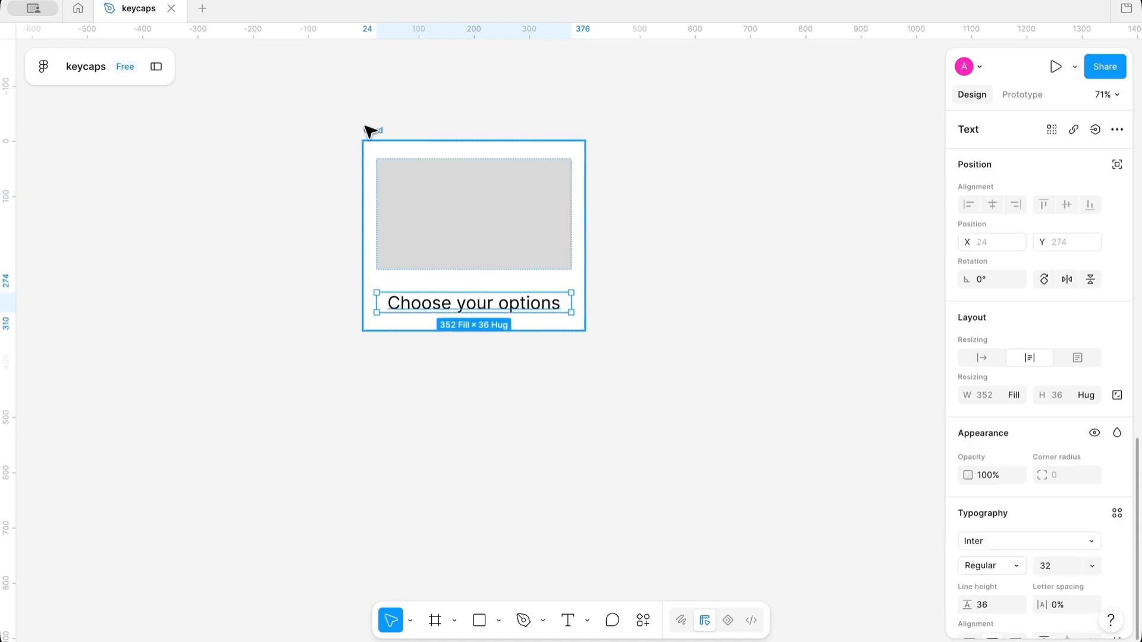
{"action": "left_click", "coordinate": [369, 128]}
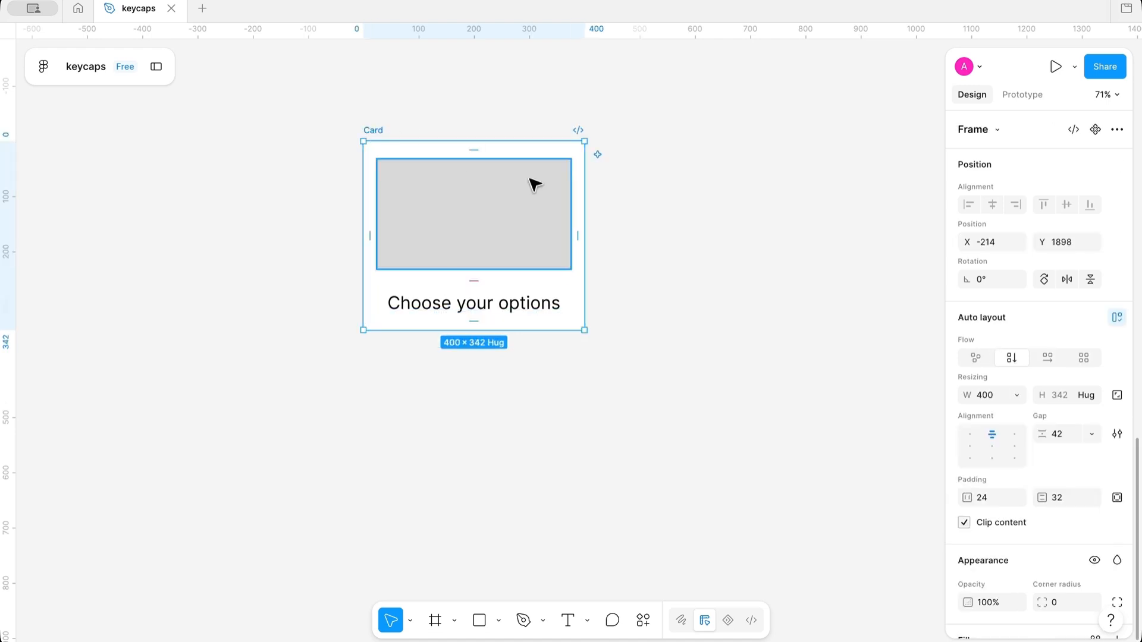
{"action": "left_click", "coordinate": [678, 304]}
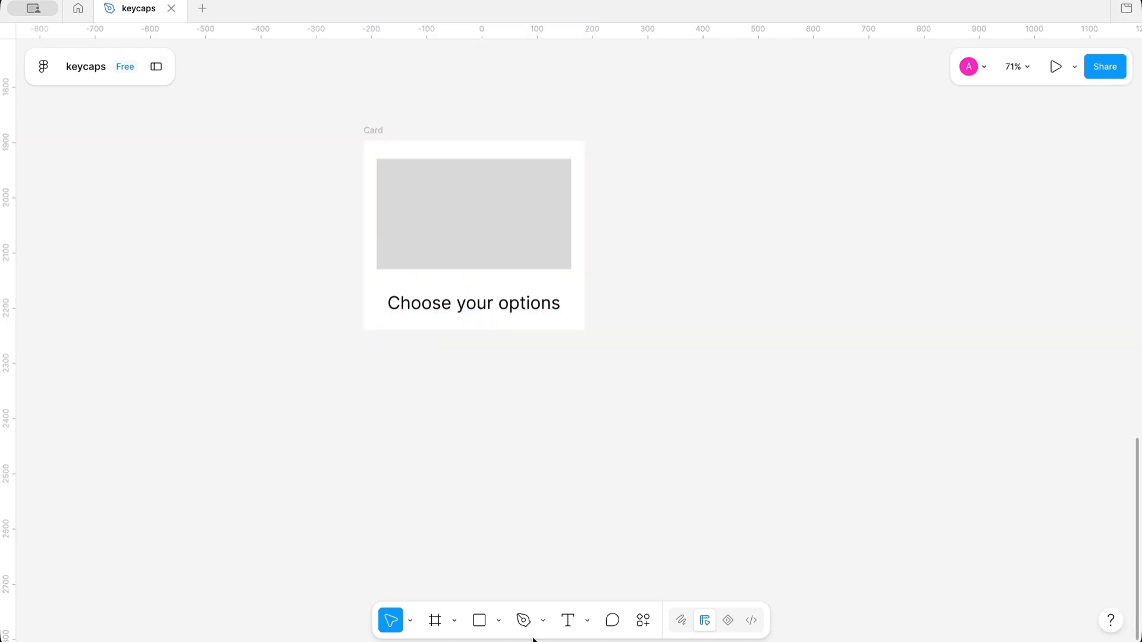
- Draw a rectangle of about 330 × 80 on the empty canvas to the right of Card
{"action": "left_click", "coordinate": [499, 621]}
{"action": "left_click", "coordinate": [566, 477]}
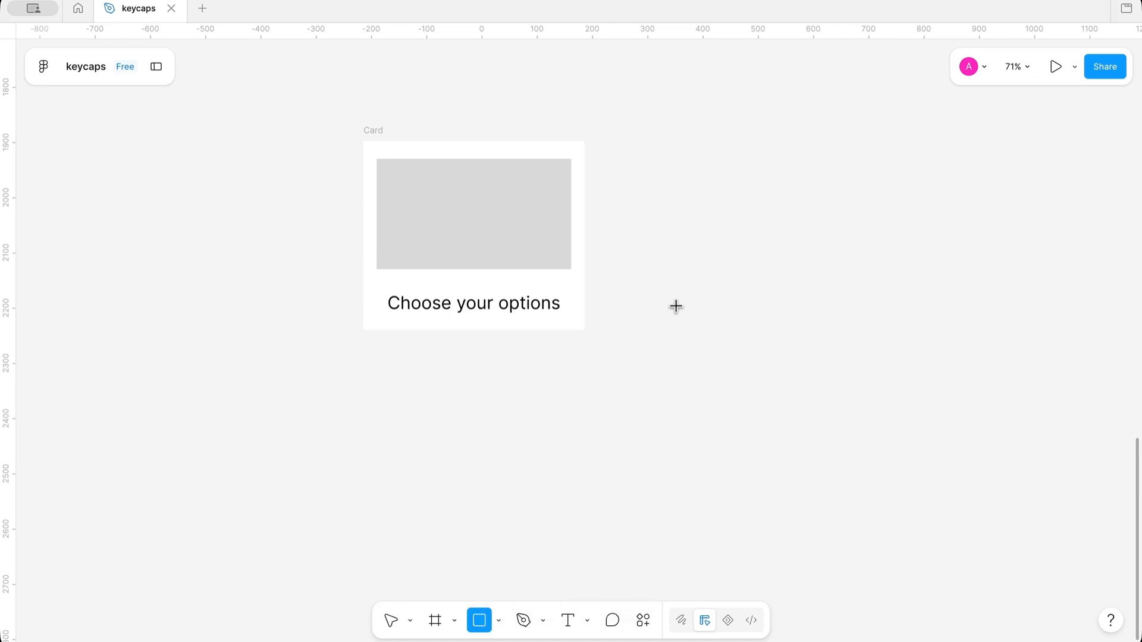
{"action": "mouse_move", "coordinate": [642, 262]}
{"action": "left_mouse_down"}
{"action": "mouse_move", "coordinate": [781, 312]}
{"action": "mouse_move", "coordinate": [836, 303]}
{"action": "mouse_move", "coordinate": [822, 316]}
{"action": "mouse_move", "coordinate": [825, 306]}
{"action": "left_mouse_up"}
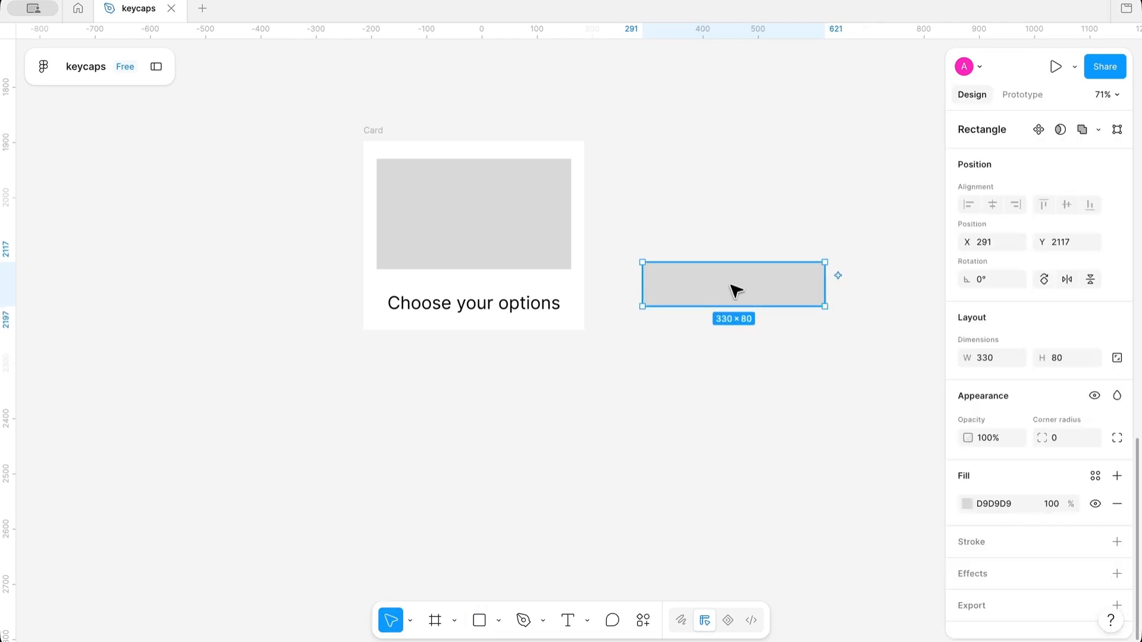
{"action": "left_click", "coordinate": [751, 402]}
{"action": "left_click", "coordinate": [754, 289]}
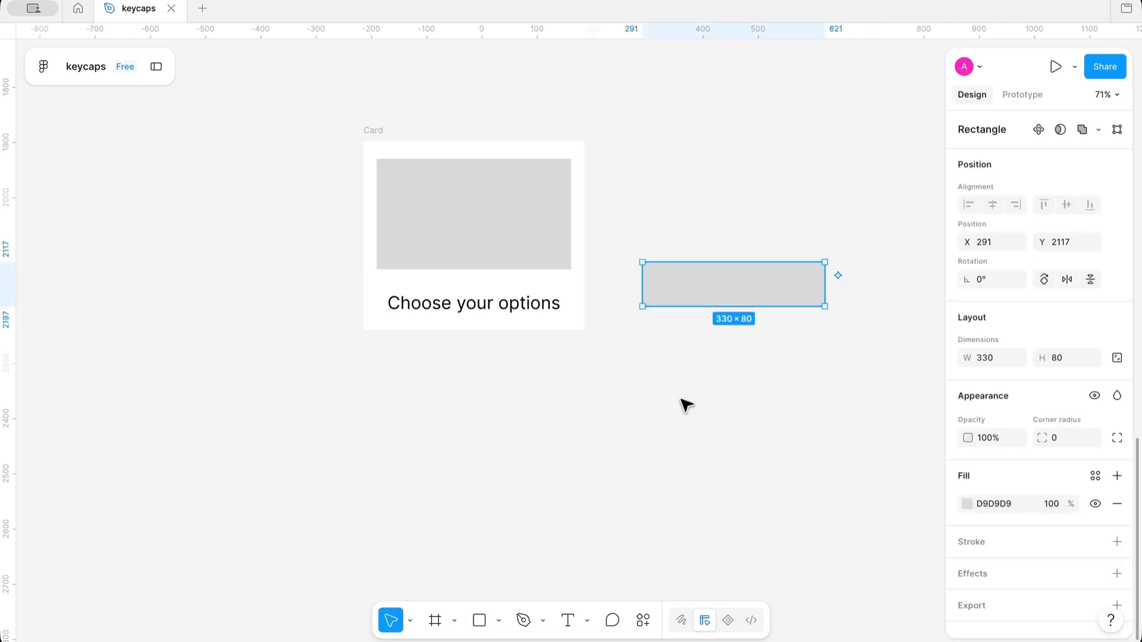
- Add the text "Yes" over the 330 × 80 rectangle and center it on that rectangle
{"action": "key", "text": "t"}
{"action": "left_click", "coordinate": [714, 291]}
{"action": "type", "text": "Yew"}
{"action": "key", "text": "BackSpace"}
{"action": "type", "text": "s"}
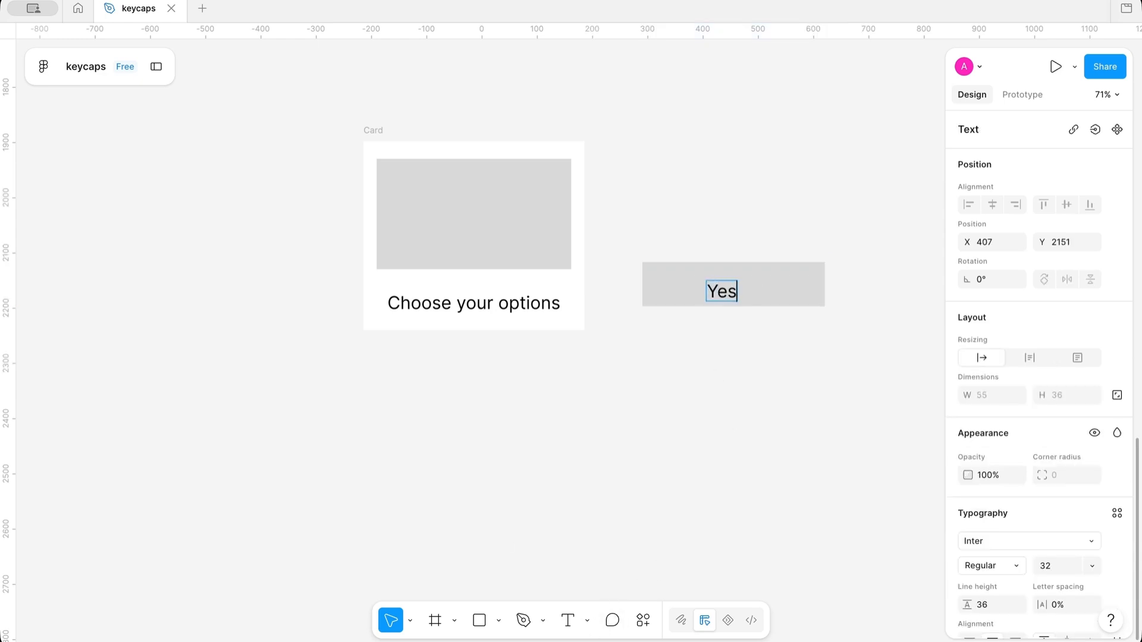
{"action": "key", "text": "Escape"}
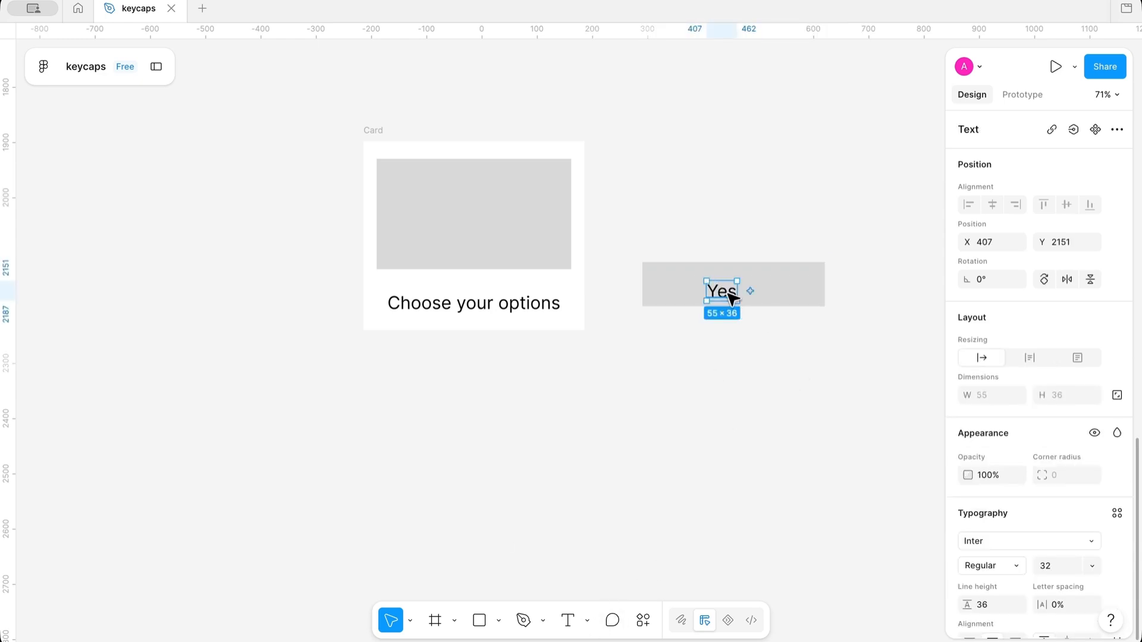
{"action": "scroll", "coordinate": [1035, 431], "scroll_direction": "down", "scroll_amount": 2}
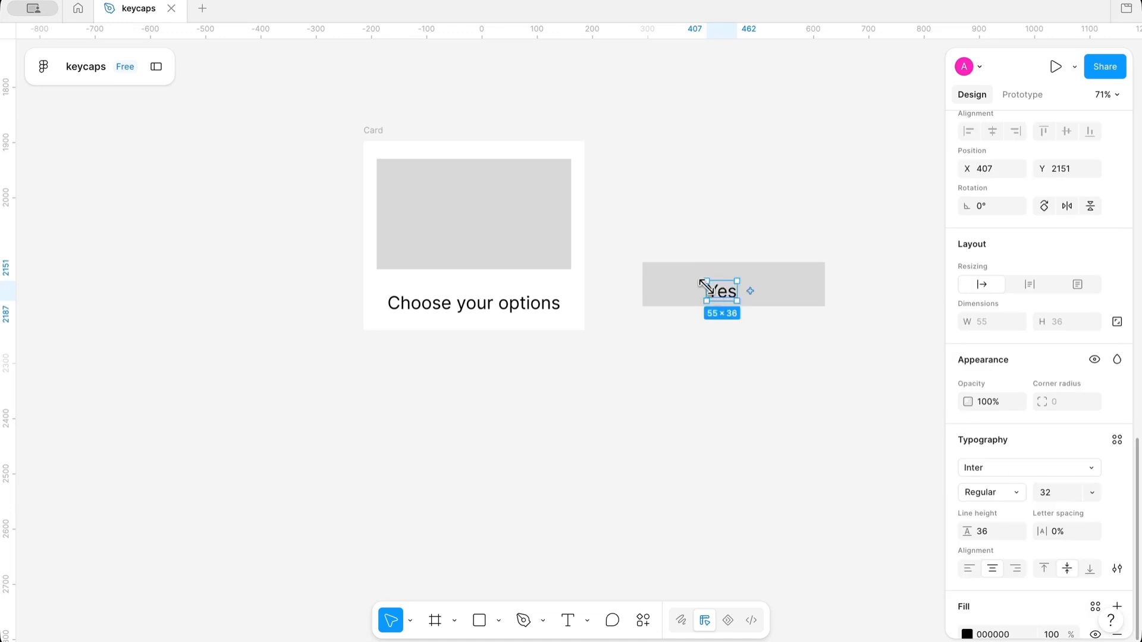
{"action": "left_click_drag", "start_coordinate": [731, 290], "coordinate": [737, 289]}
{"action": "left_click", "coordinate": [745, 407]}
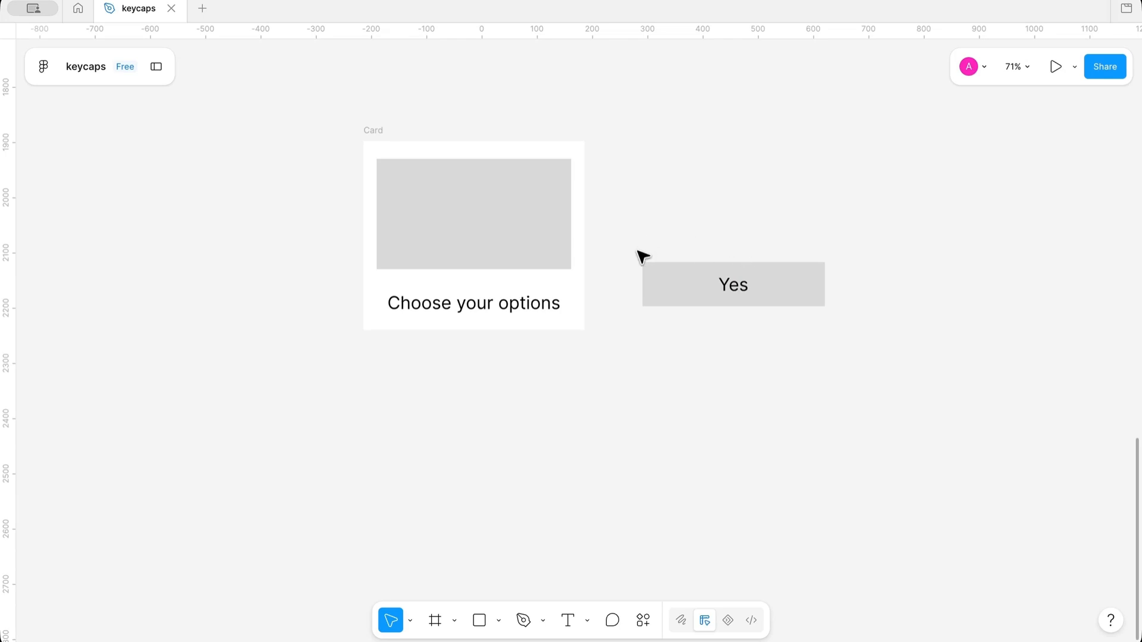
- Wrap the Yes text and its rectangle in auto layout and move the resulting button into Card below the heading
{"action": "left_click_drag", "start_coordinate": [634, 255], "coordinate": [839, 327]}
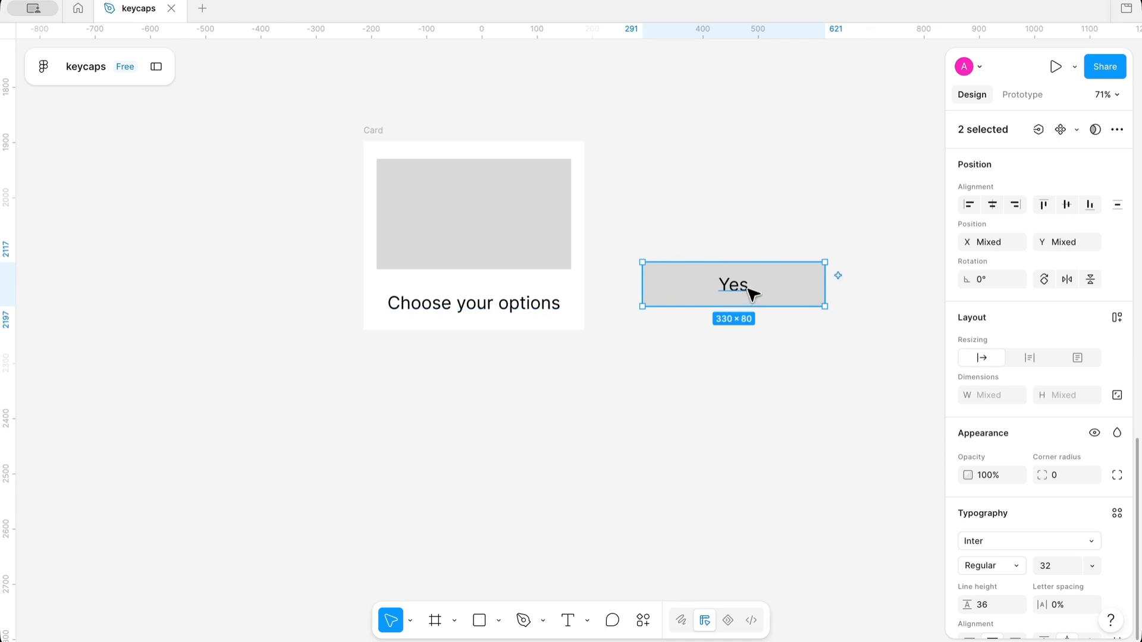
{"action": "key", "text": "shift+a"}
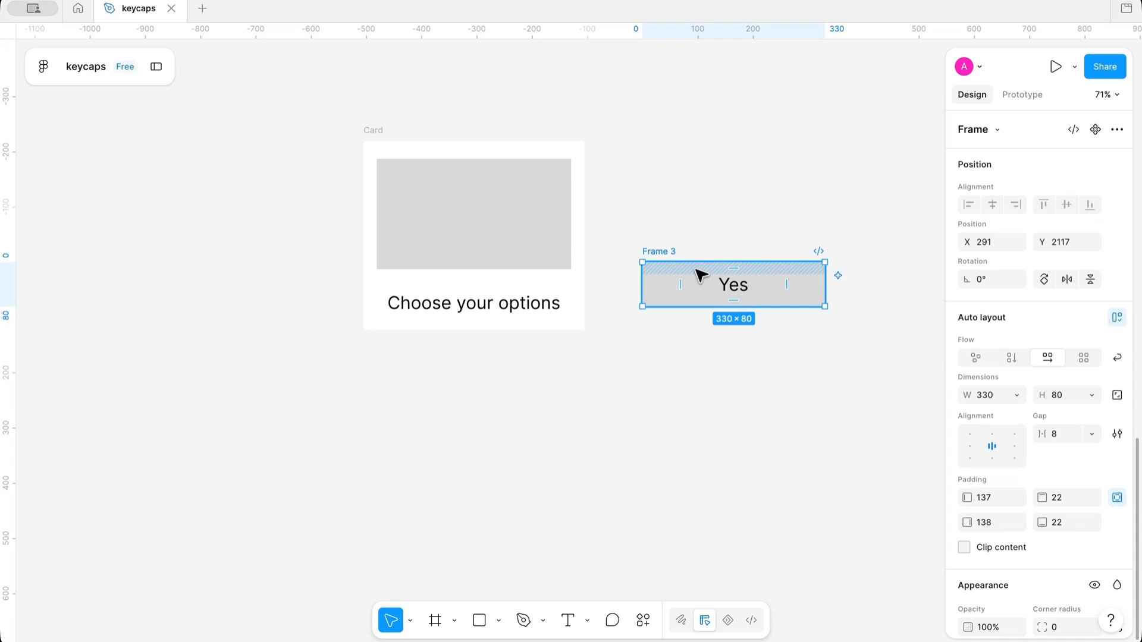
{"action": "left_click_drag", "start_coordinate": [703, 271], "coordinate": [548, 312]}
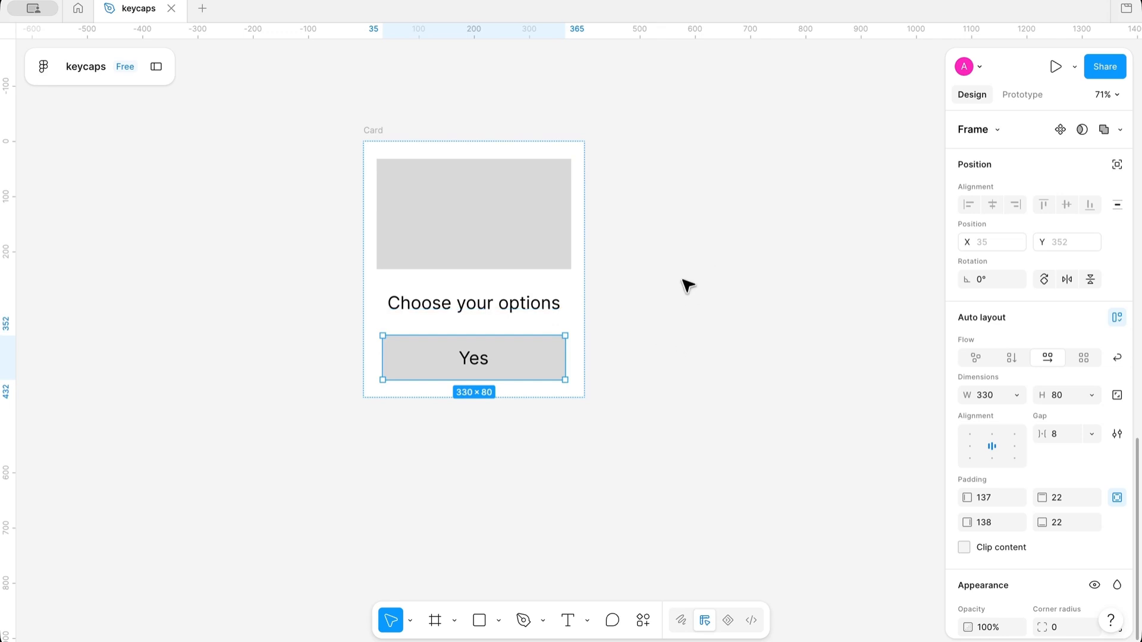
{"action": "left_click", "coordinate": [729, 286]}
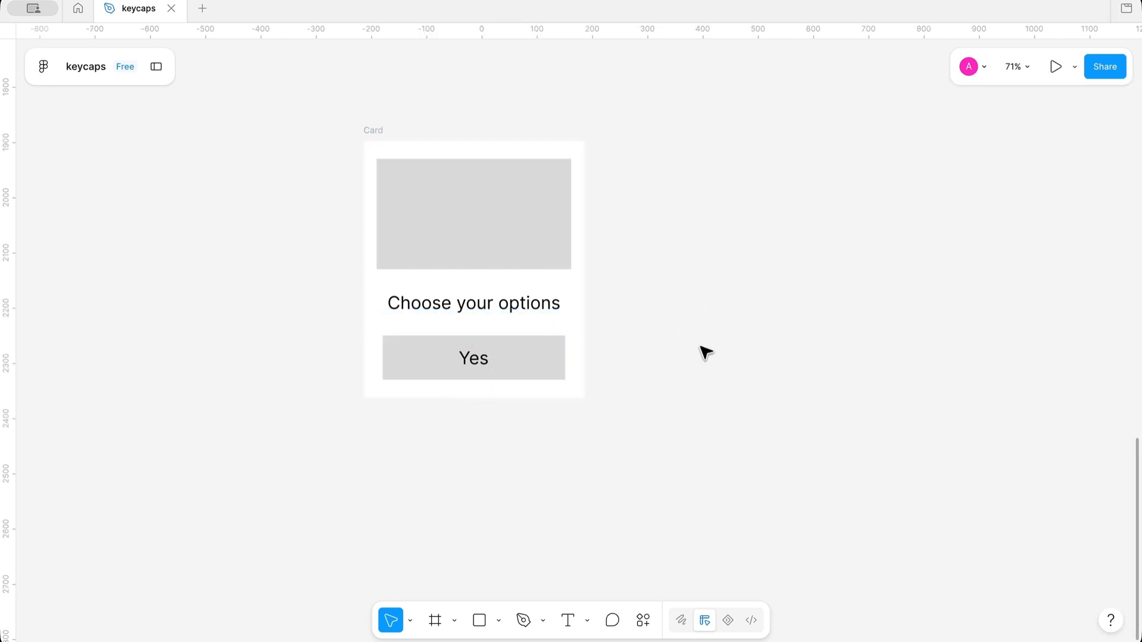
- Duplicate the Yes button inside Card and change the copy's label to "No"
{"action": "left_click", "coordinate": [547, 365]}
{"action": "key", "text": "ctrl+d"}
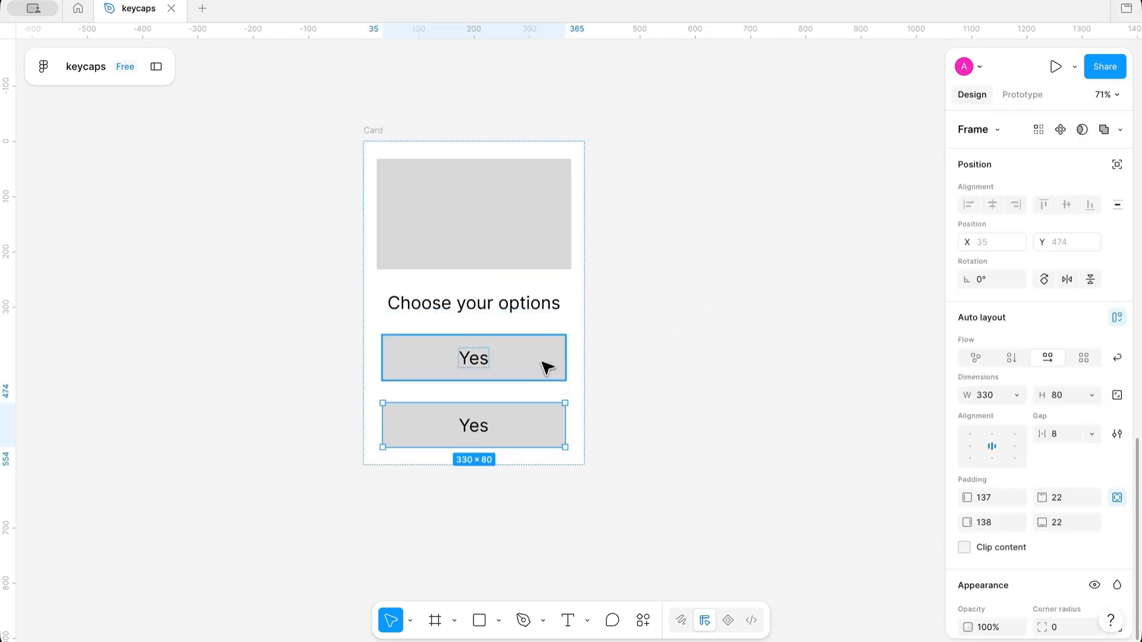
{"action": "double_click", "coordinate": [481, 430]}
{"action": "double_click", "coordinate": [477, 425]}
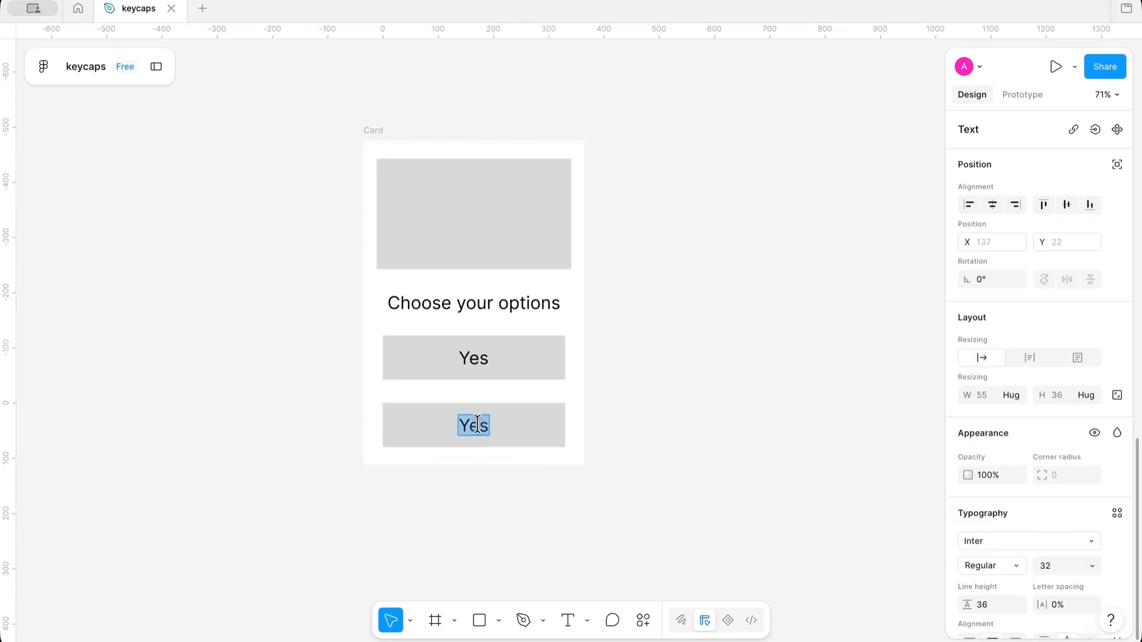
{"action": "type", "text": "No"}
{"action": "key", "text": "Escape"}
{"action": "left_click", "coordinate": [650, 255]}
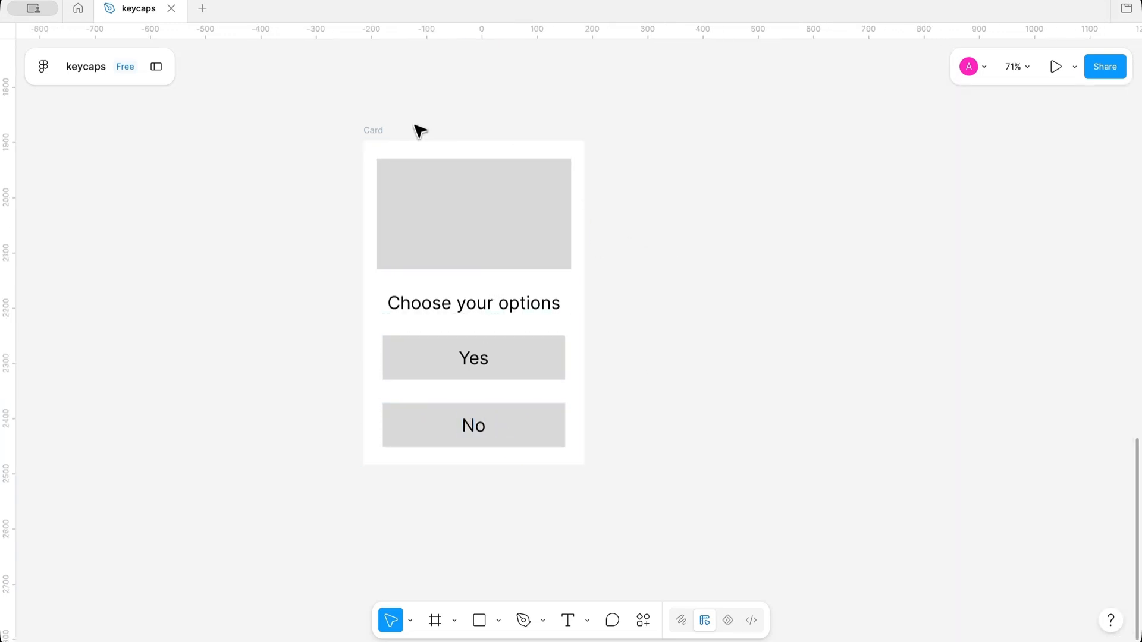
{"action": "left_click", "coordinate": [375, 132]}
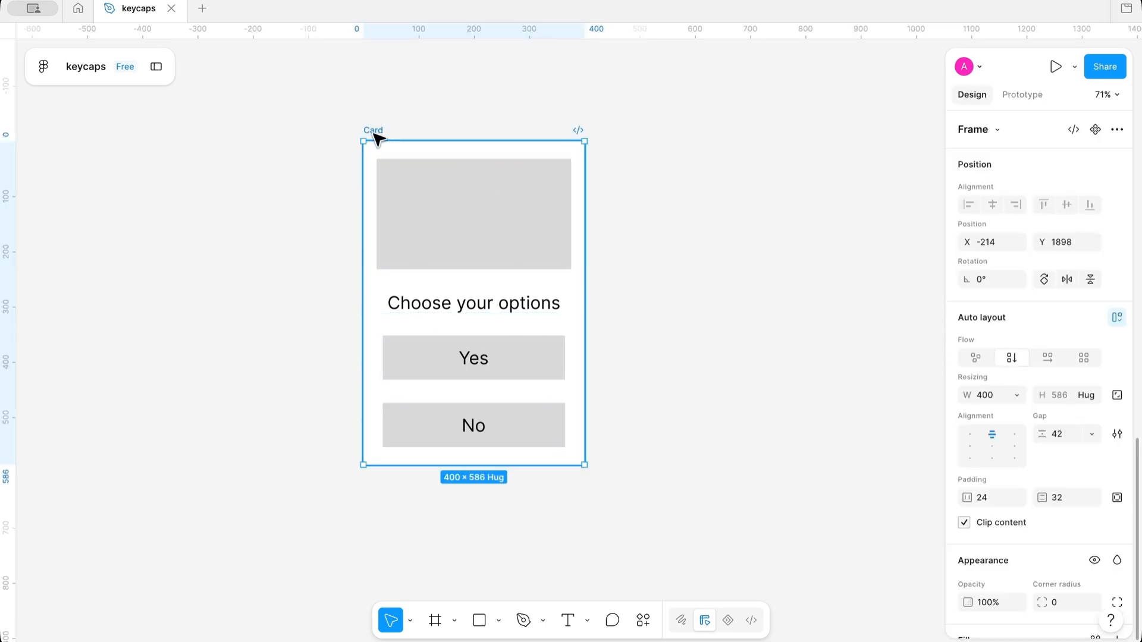